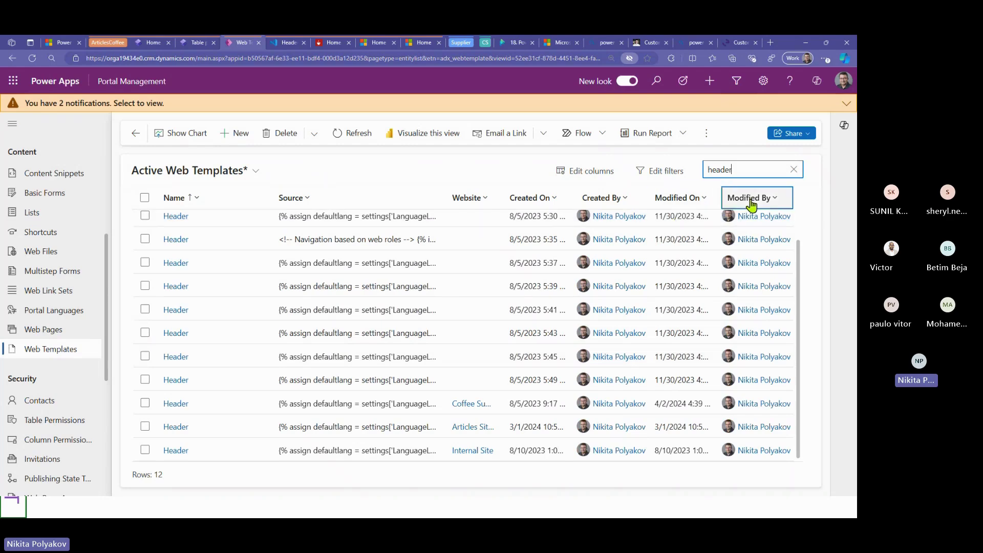
Go through the Header web template records to find and open the one belonging to the Coffee Supplier Portal website.
{"action": "left_click", "coordinate": [177, 217]}
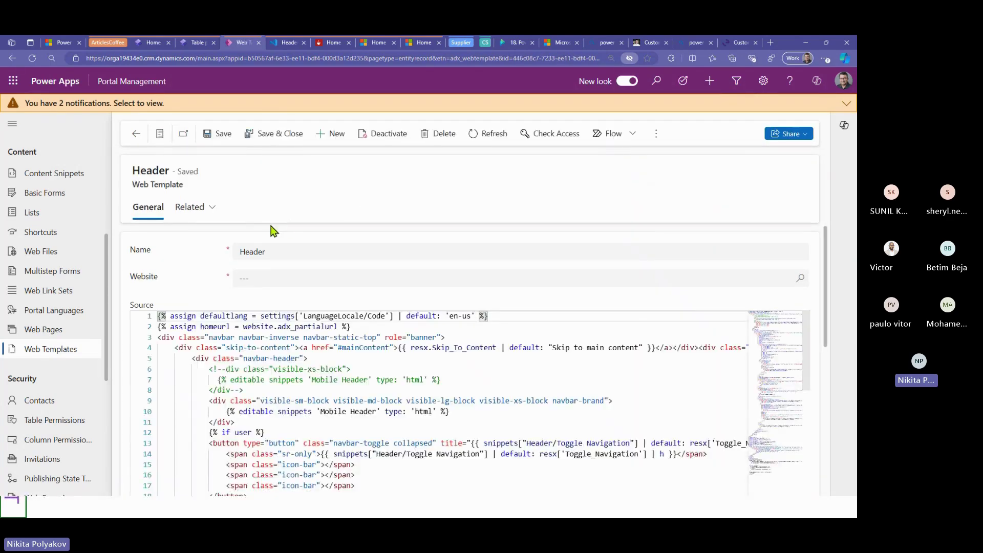
{"action": "left_click", "coordinate": [159, 133]}
{"action": "left_click", "coordinate": [165, 240]}
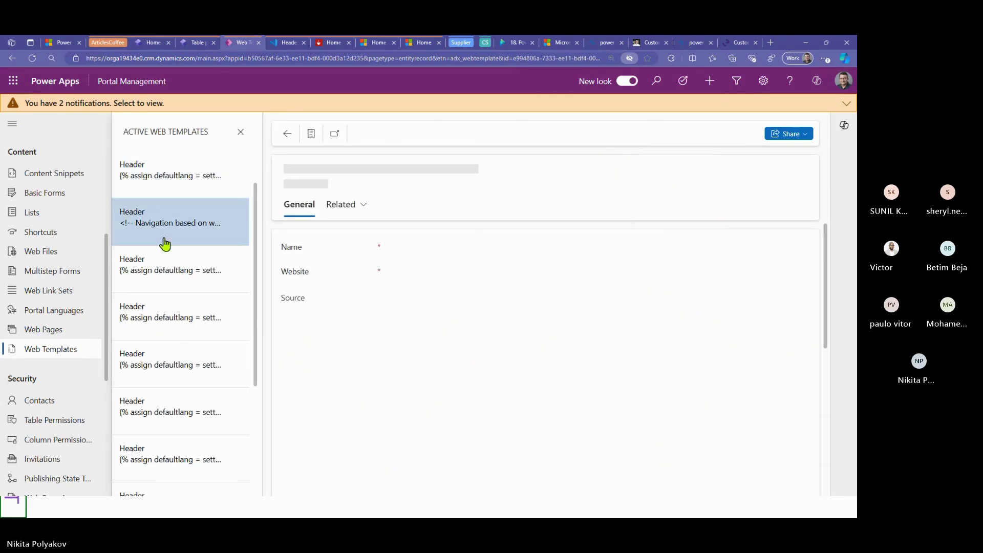
{"action": "left_click", "coordinate": [180, 272]}
{"action": "left_click", "coordinate": [187, 314]}
{"action": "left_click", "coordinate": [193, 362]}
{"action": "left_click", "coordinate": [203, 412]}
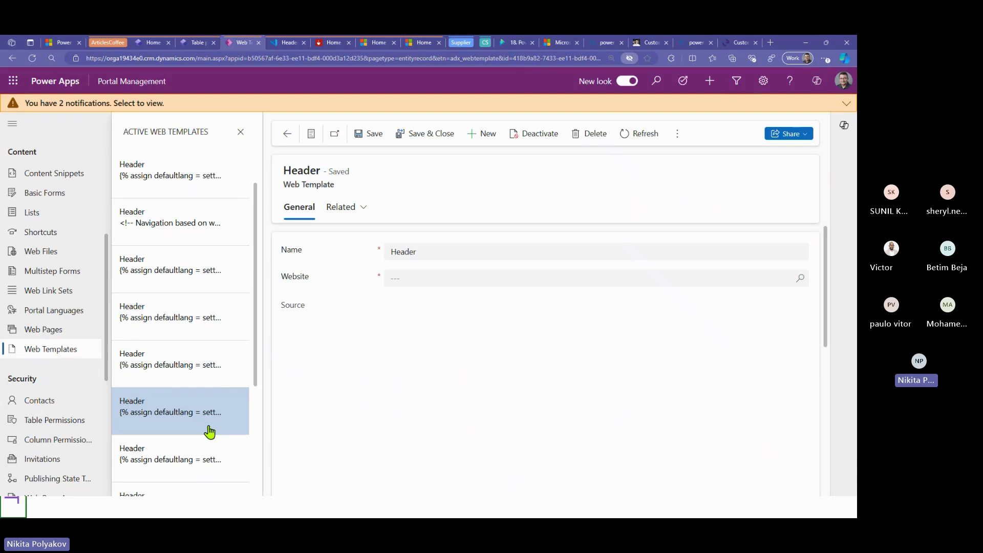
{"action": "left_click", "coordinate": [208, 454]}
{"action": "scroll", "coordinate": [207, 389], "scroll_direction": "down", "scroll_amount": 3}
{"action": "left_click", "coordinate": [202, 348]}
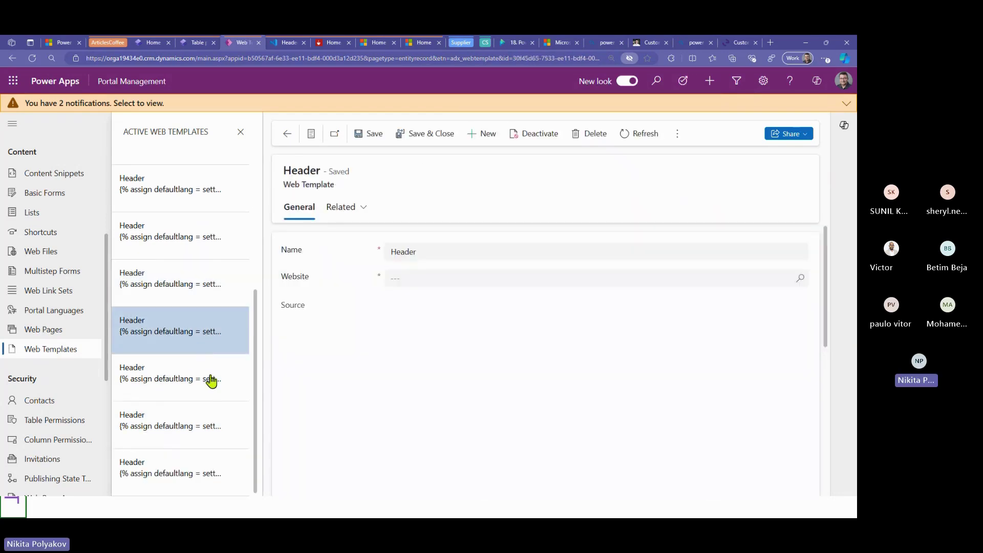
{"action": "left_click", "coordinate": [210, 380]}
{"action": "left_click", "coordinate": [205, 413]}
{"action": "left_click", "coordinate": [200, 365]}
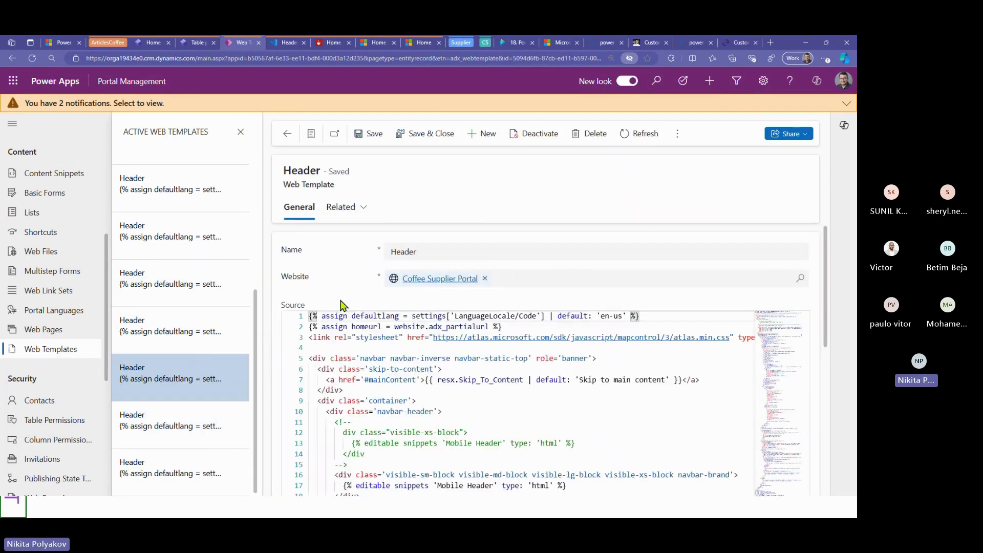
{"action": "left_click", "coordinate": [239, 133]}
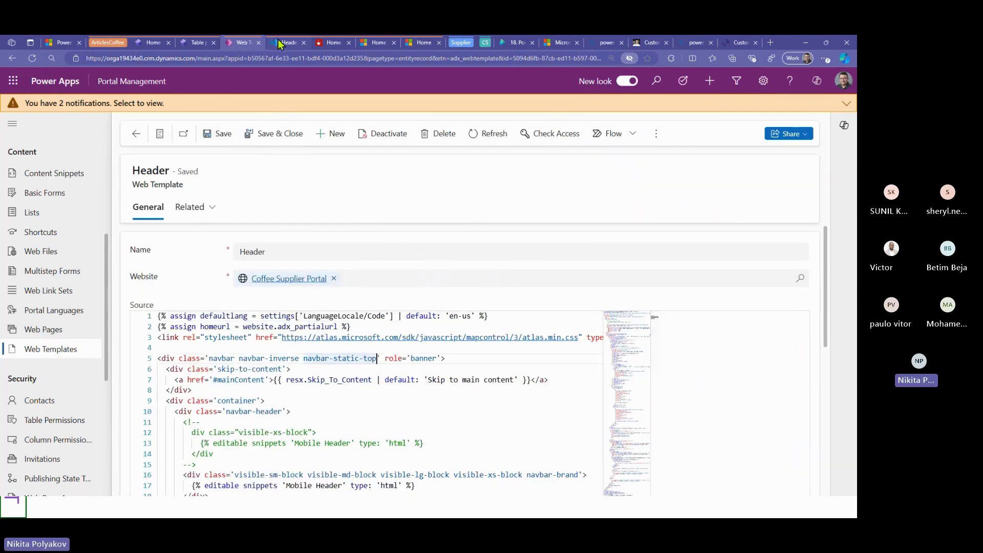
Switch to Visual Studio Code for the Web and open Home.en-US.webpage.copy.html from the web-pages Home folder.
{"action": "left_click", "coordinate": [328, 43]}
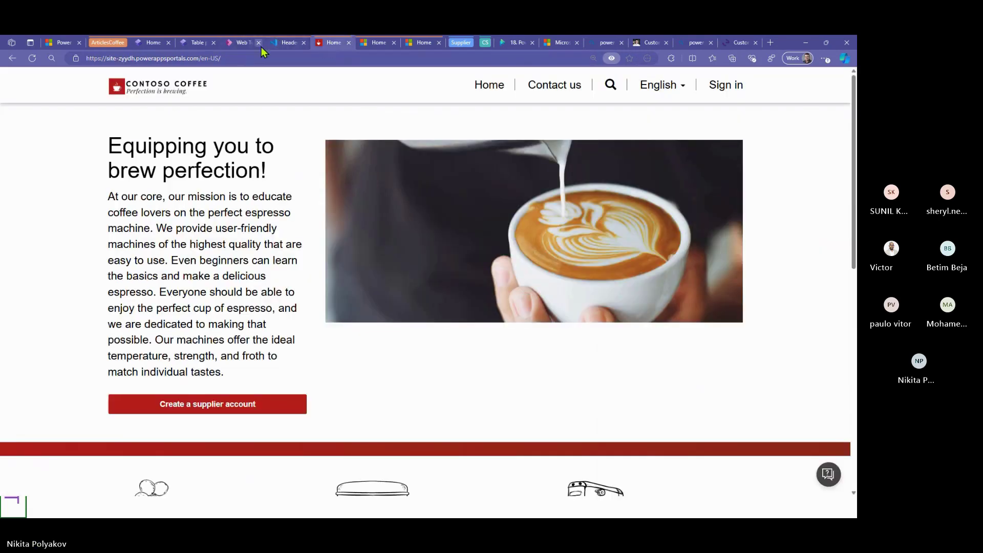
{"action": "left_click", "coordinate": [205, 44]}
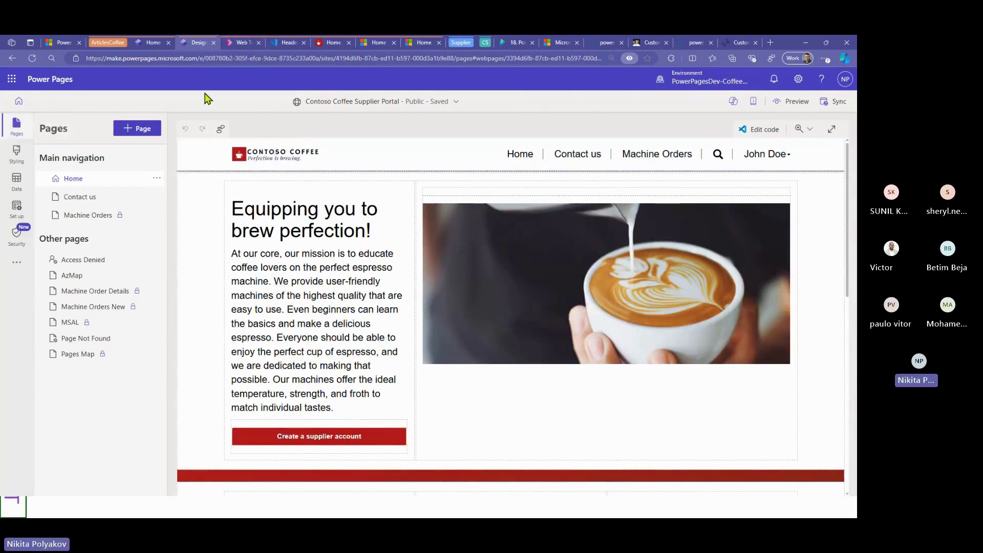
{"action": "left_click", "coordinate": [287, 42]}
{"action": "left_click", "coordinate": [76, 215]}
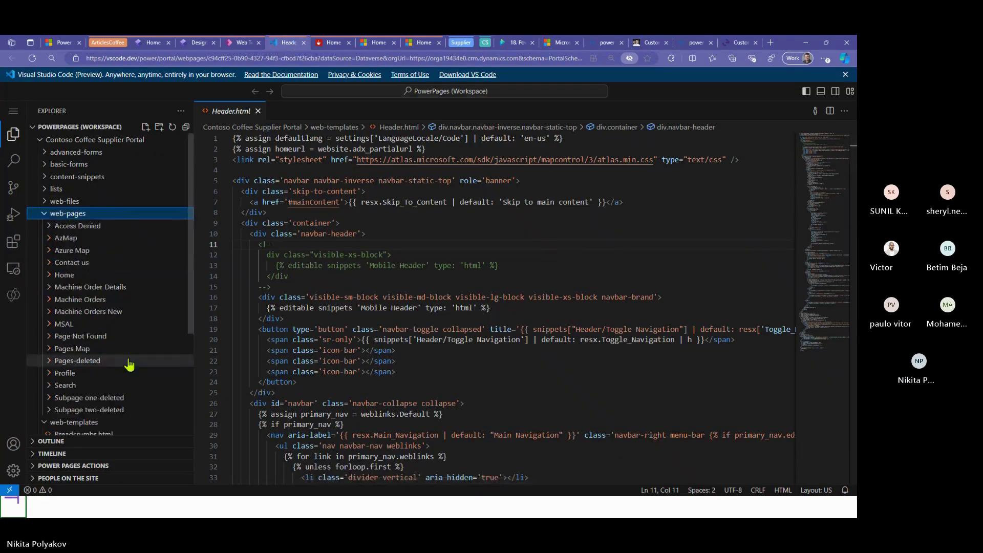
{"action": "scroll", "coordinate": [125, 361], "scroll_direction": "down", "scroll_amount": 2}
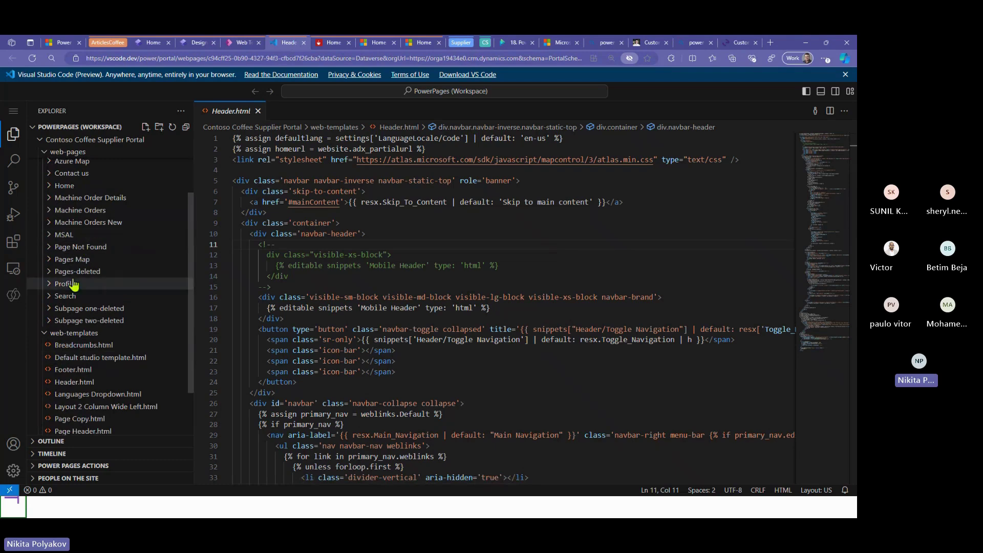
{"action": "left_click", "coordinate": [78, 188]}
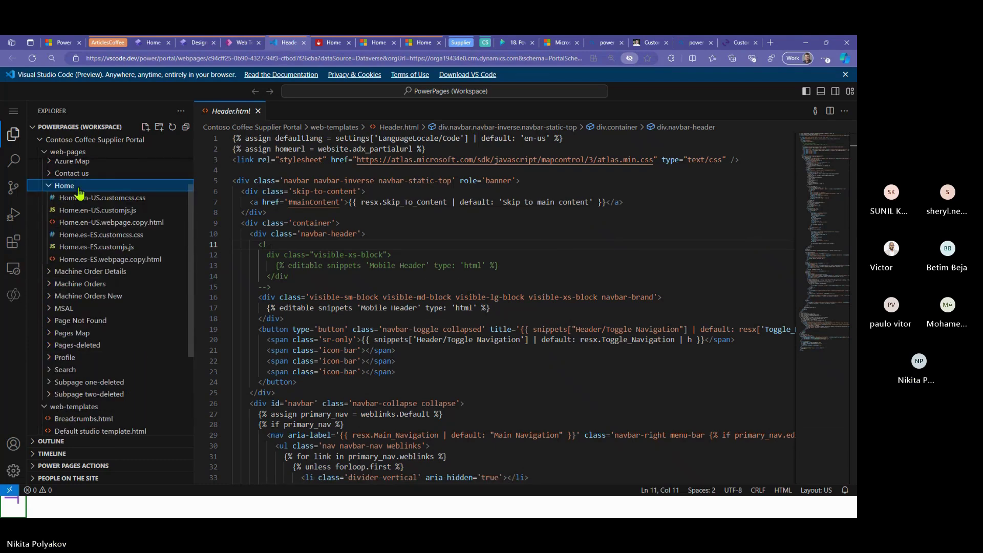
{"action": "left_click", "coordinate": [100, 223]}
Switch to the Portal Management app and open the Header template's Coffee Supplier Portal website record in a separate browser tab before it.
{"action": "left_click", "coordinate": [235, 41]}
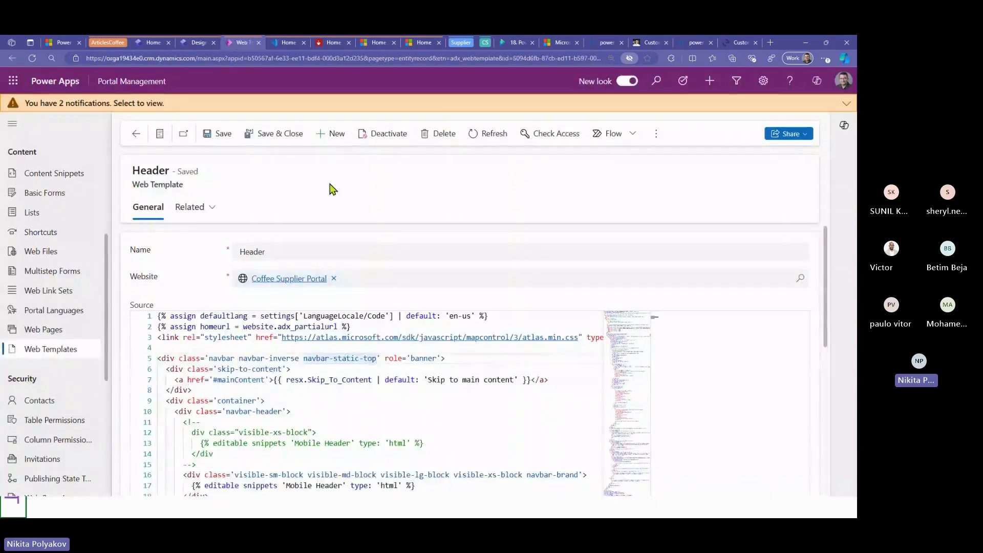
{"action": "right_click", "coordinate": [292, 279]}
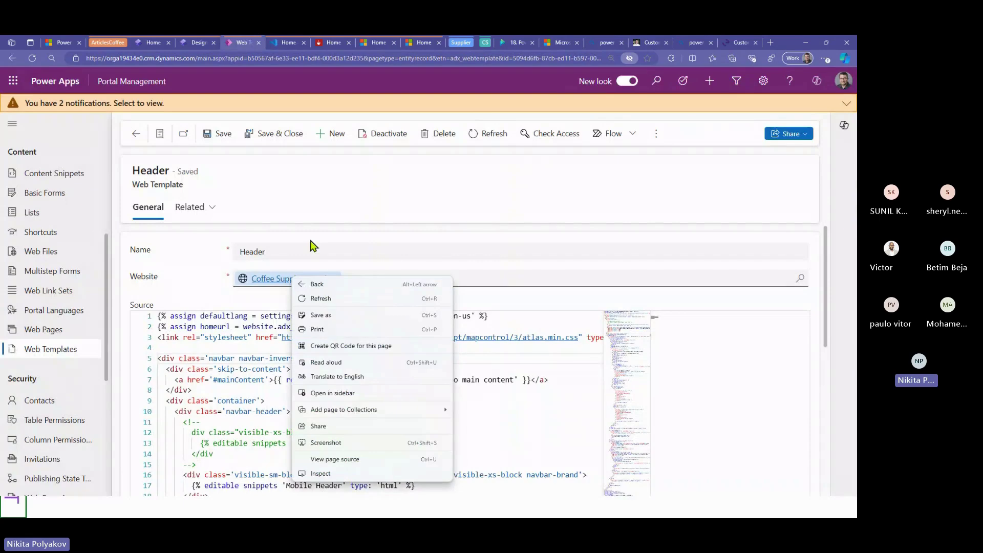
{"action": "key", "text": "Escape"}
{"action": "middle_click", "coordinate": [274, 281]}
{"action": "left_click", "coordinate": [265, 44]}
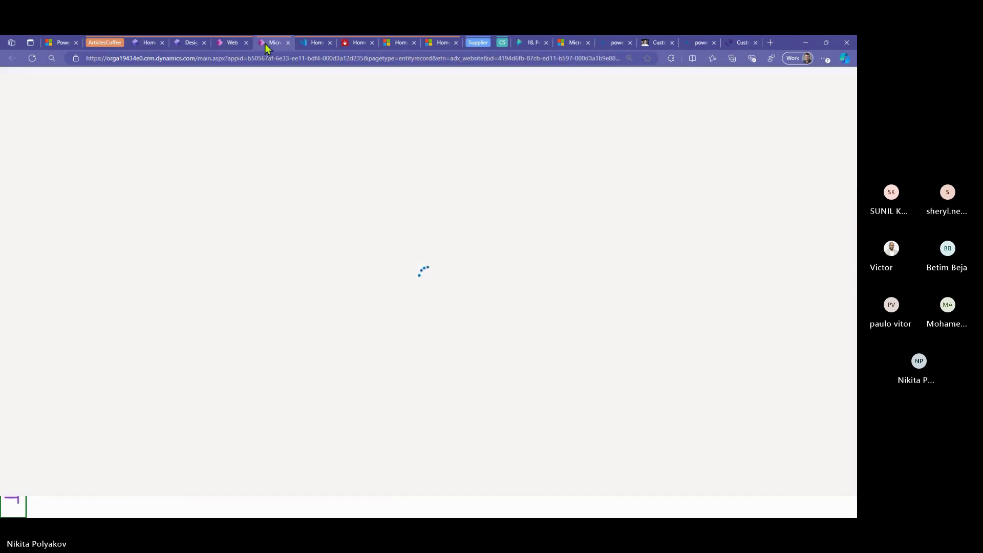
{"action": "left_click_drag", "start_coordinate": [265, 44], "coordinate": [228, 45]}
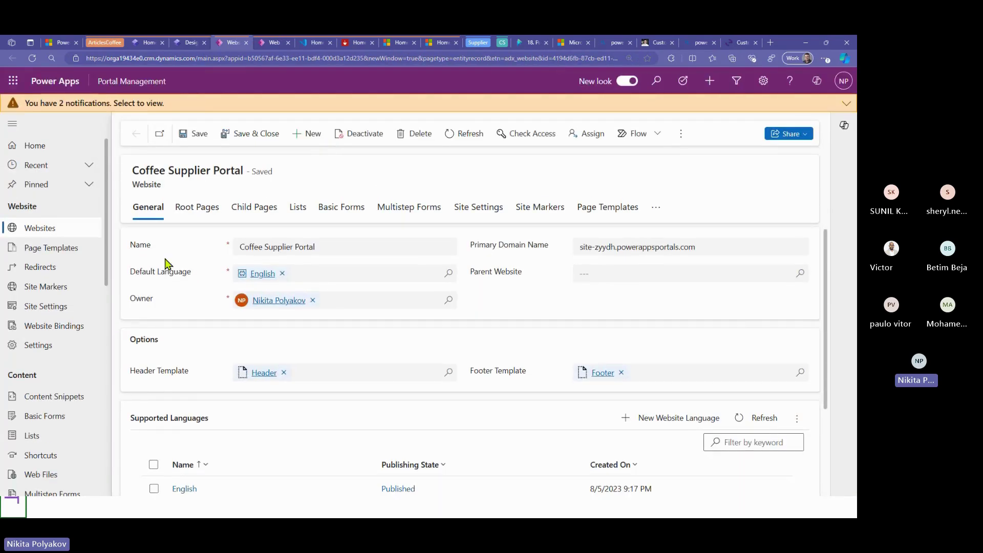
Open the website's Home root page and its English localized content page.
{"action": "scroll", "coordinate": [172, 305], "scroll_direction": "down", "scroll_amount": 3}
{"action": "left_click", "coordinate": [210, 218]}
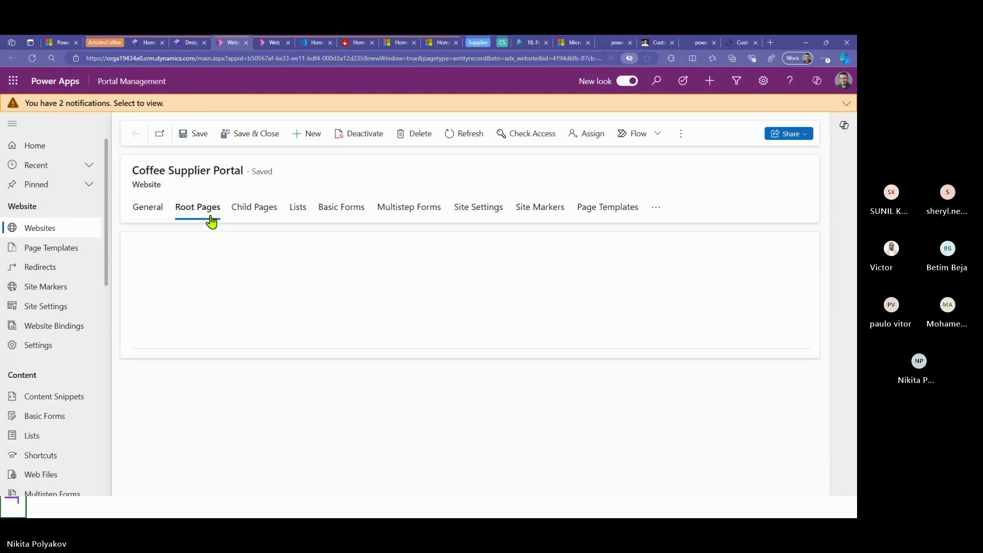
{"action": "left_click", "coordinate": [185, 301]}
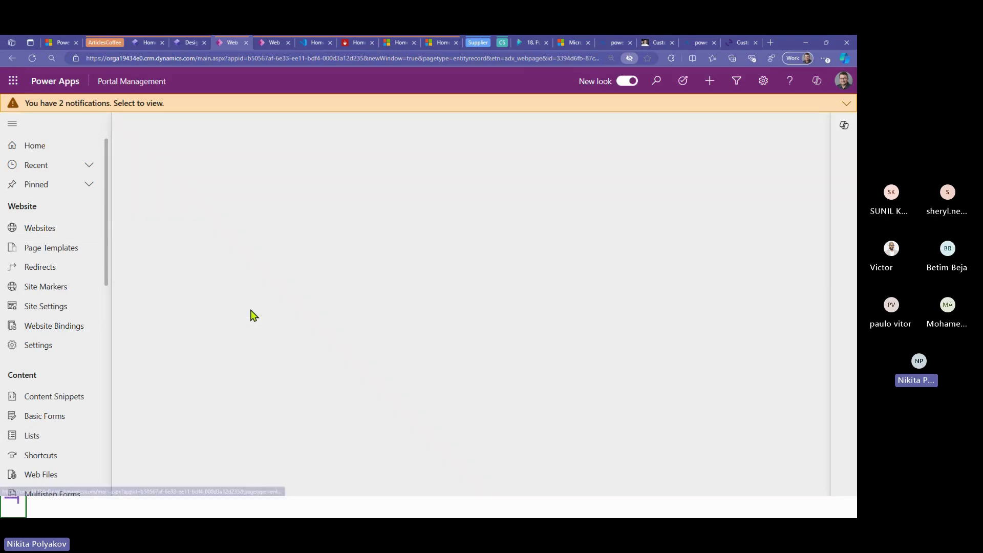
{"action": "scroll", "coordinate": [200, 336], "scroll_direction": "down", "scroll_amount": 5}
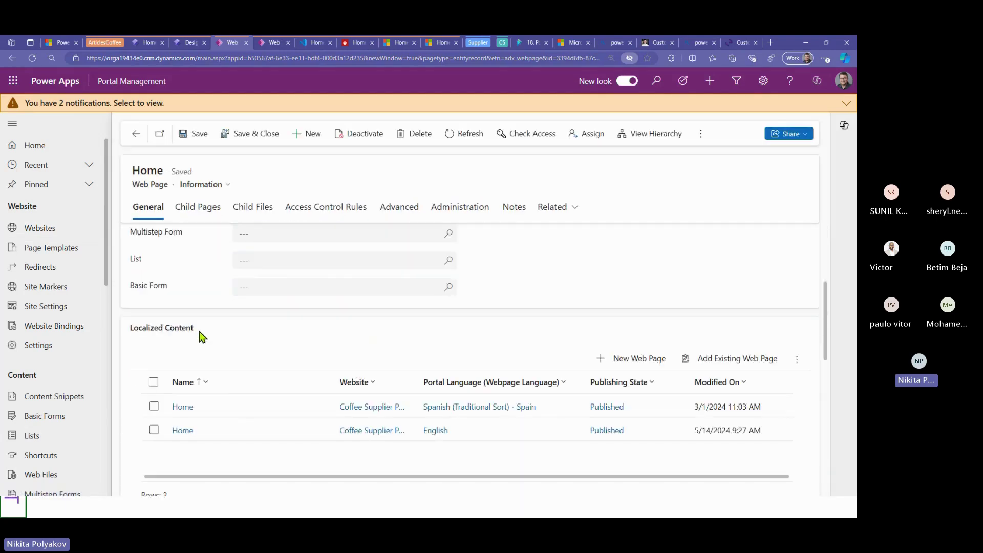
{"action": "left_click", "coordinate": [185, 342]}
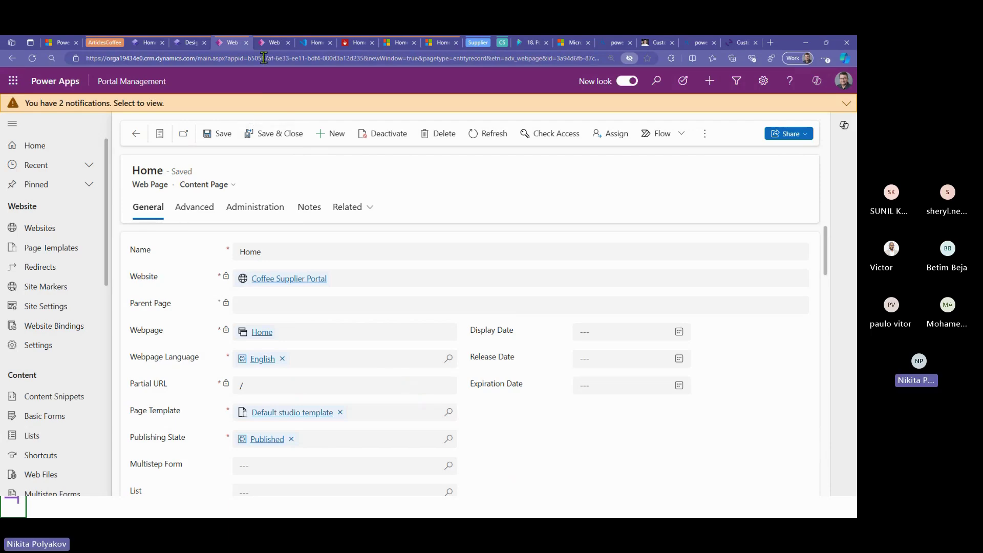
Compare the Home page's code in Visual Studio Code with its visual layout in the Power Pages design studio.
{"action": "left_click", "coordinate": [271, 42]}
{"action": "left_click", "coordinate": [314, 42]}
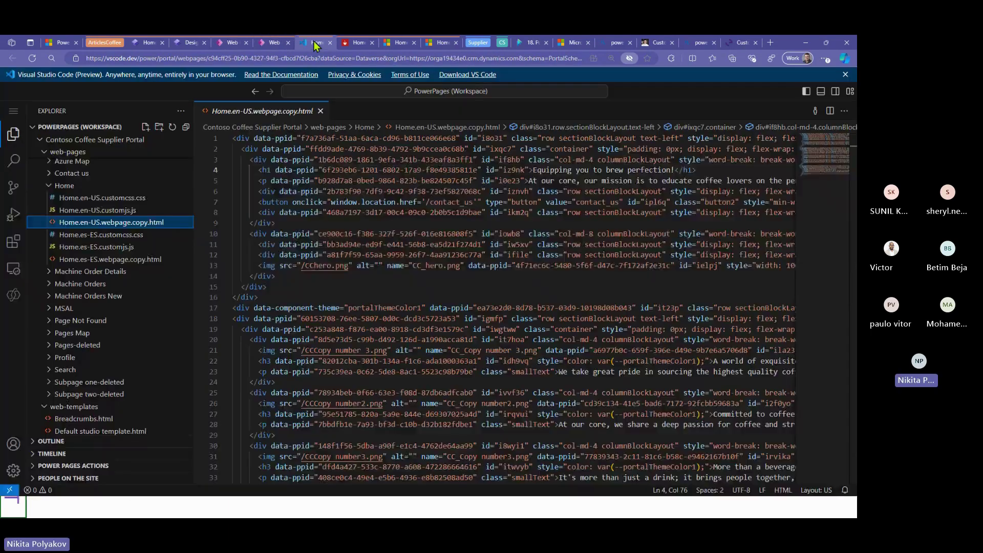
{"action": "left_click", "coordinate": [196, 44]}
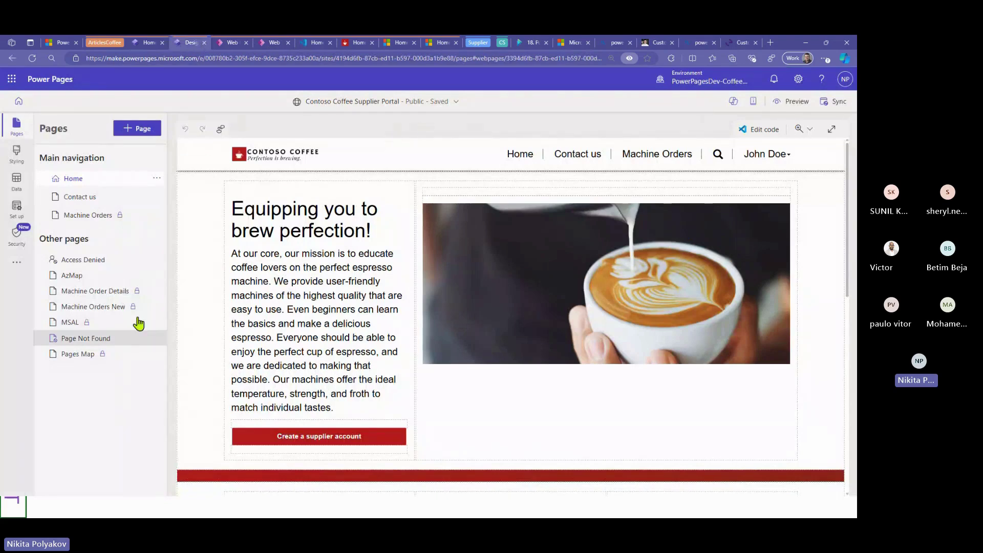
{"action": "mouse_move", "coordinate": [310, 150]}
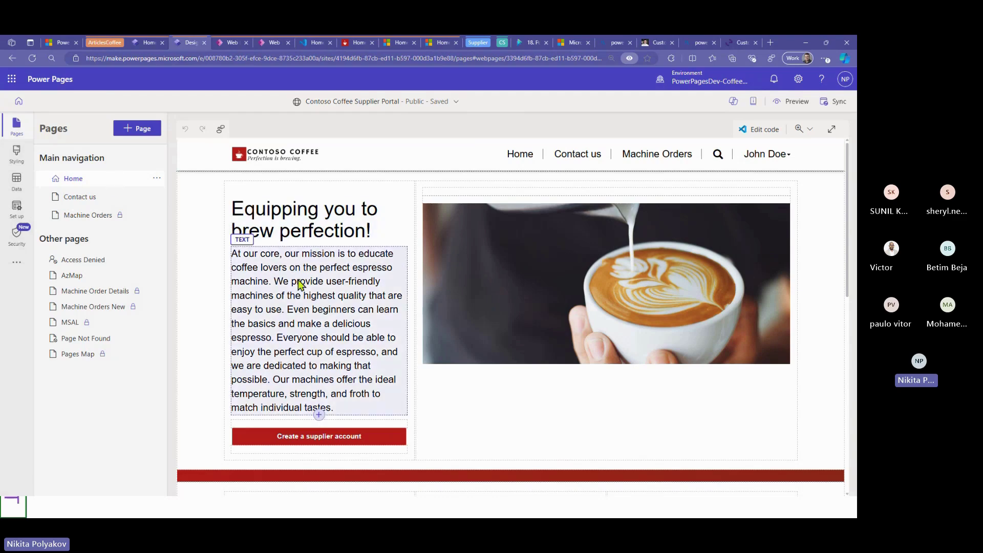
Locate the "Equipping you to brew perfection!" heading in the Portal Management Copy (HTML) source and in the Visual Studio Code file.
{"action": "left_click", "coordinate": [223, 44]}
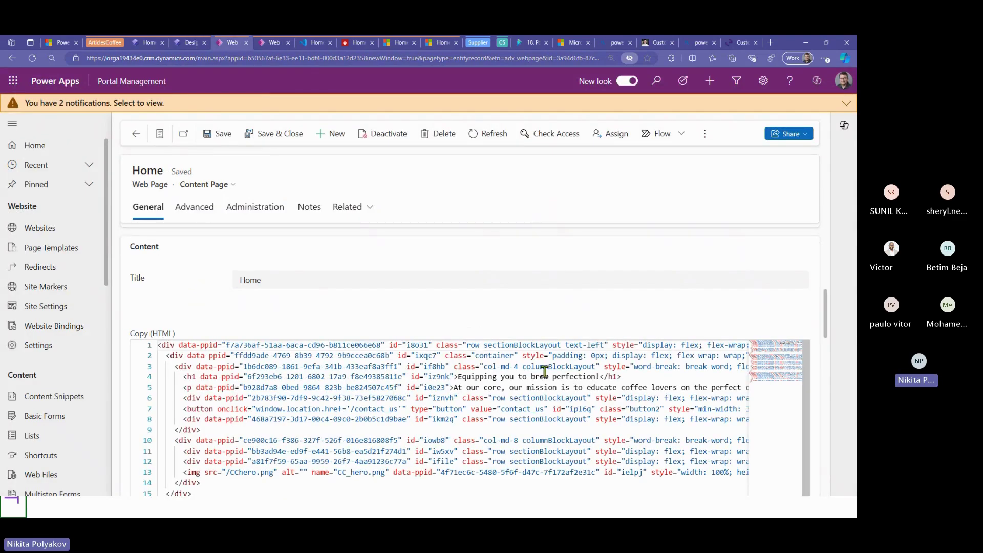
{"action": "double_click", "coordinate": [583, 376]}
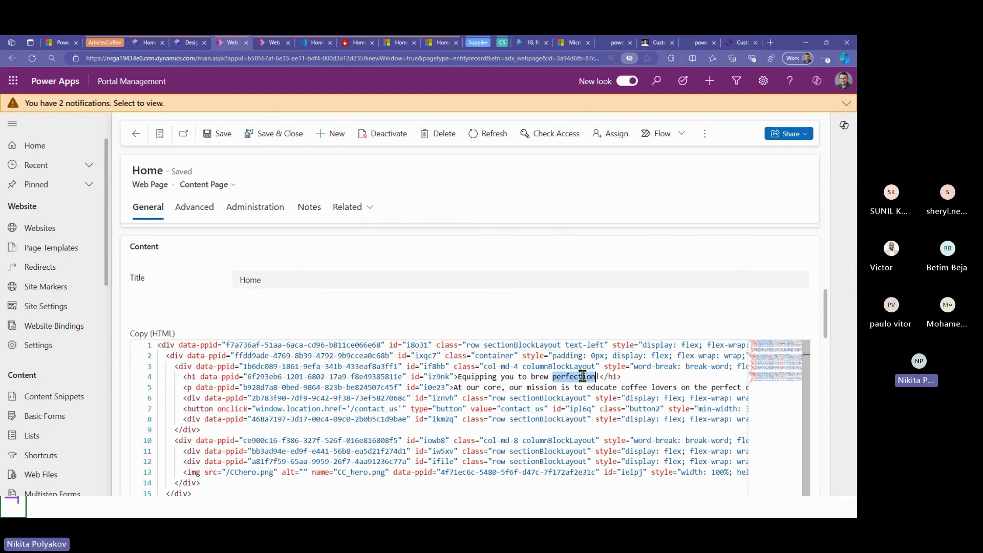
{"action": "left_click", "coordinate": [304, 43]}
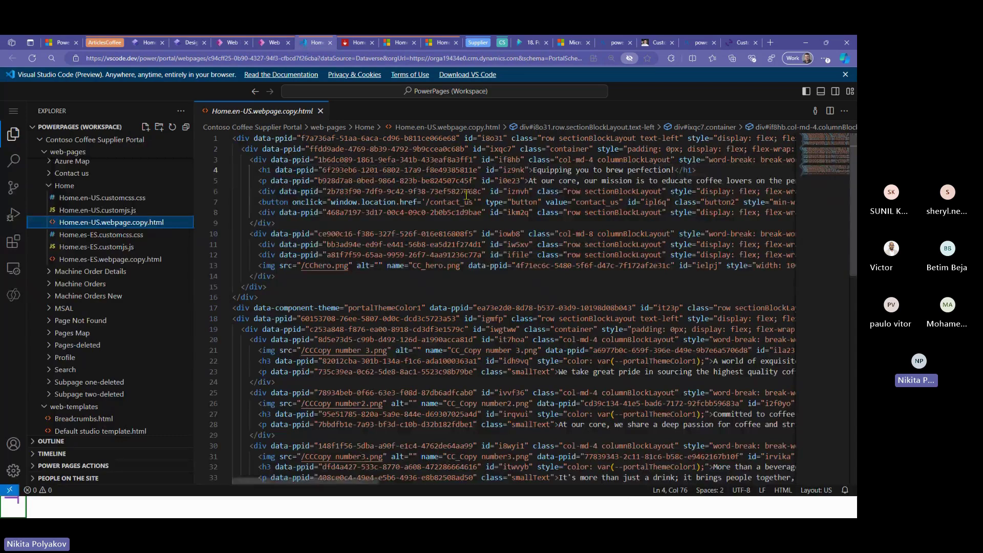
{"action": "double_click", "coordinate": [562, 169]}
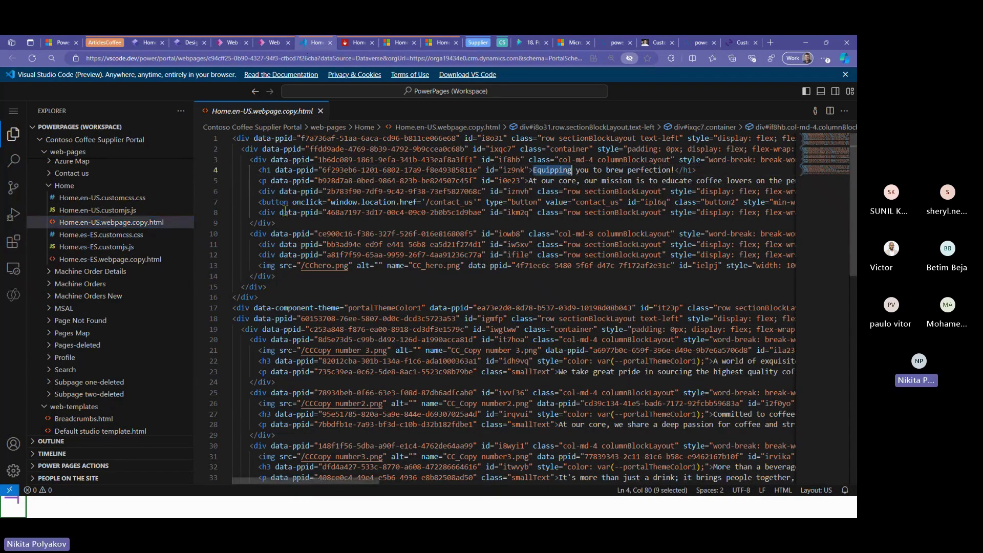
Revisit the Portal Management records and the Power Pages design studio, and bring up the "Power Pages studios, editors and tools" slide.
{"action": "left_click", "coordinate": [274, 43]}
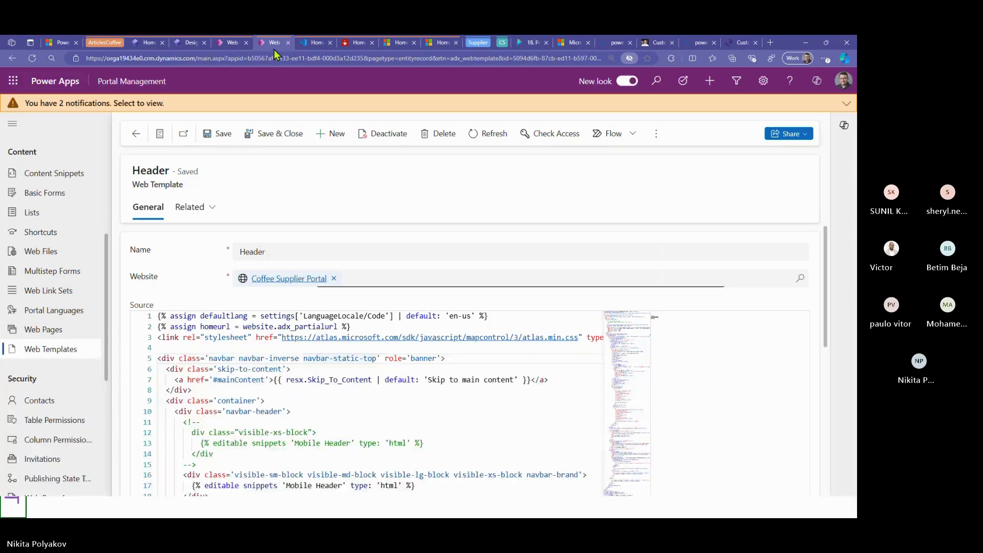
{"action": "left_click", "coordinate": [230, 44]}
{"action": "left_click", "coordinate": [189, 44]}
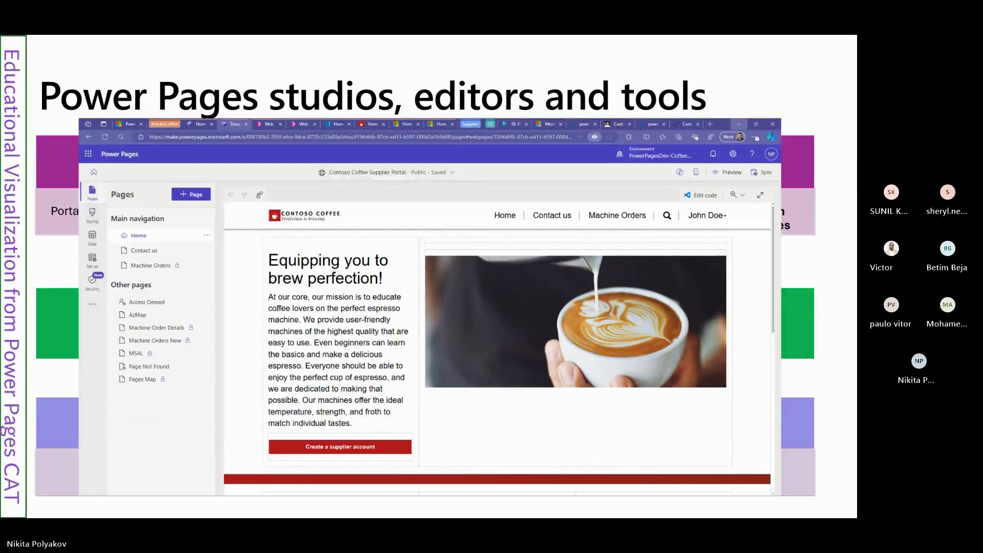
{"action": "left_click", "coordinate": [649, 170]}
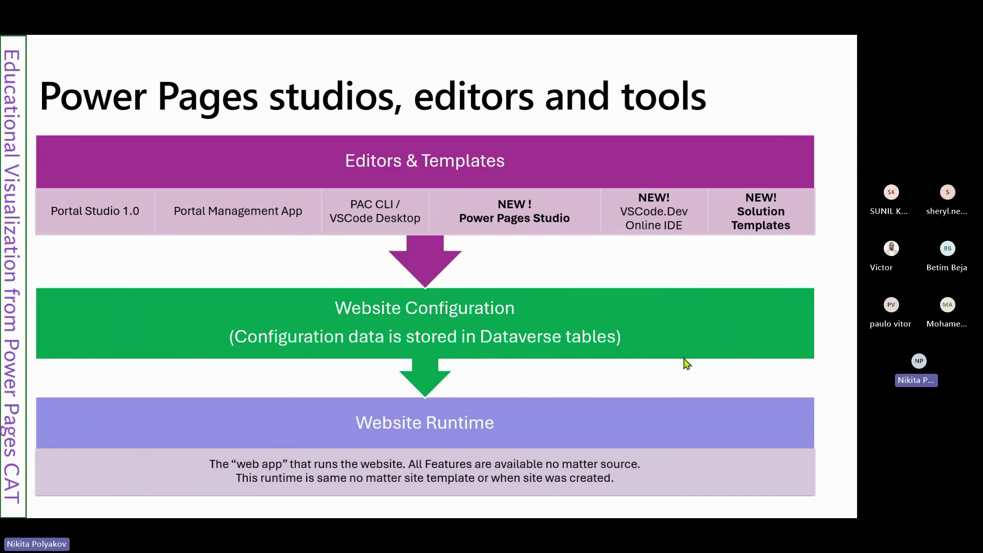
Switch to the Power Pages design studio and add two exclamation marks to the end of the Home page heading.
{"action": "key", "text": "alt+Tab"}
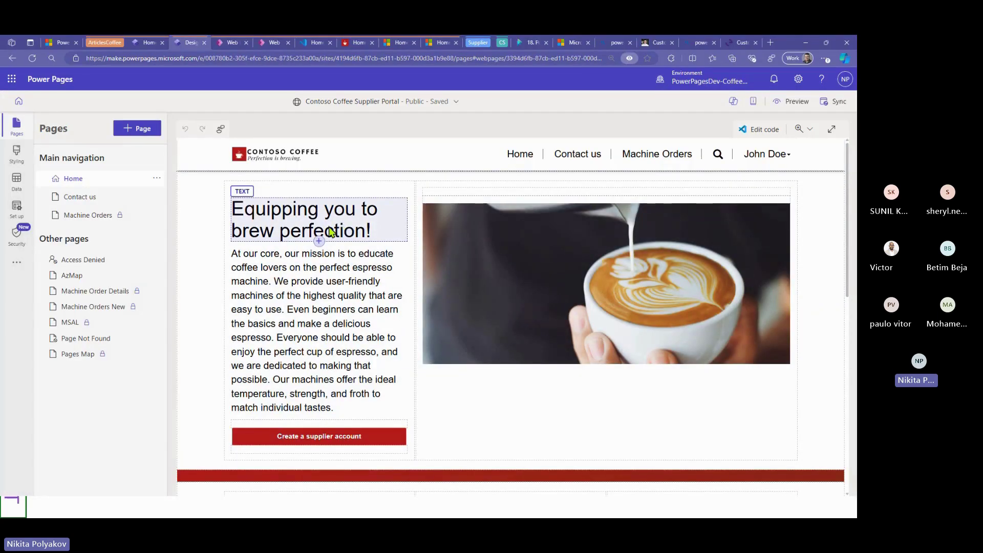
{"action": "left_click", "coordinate": [384, 233]}
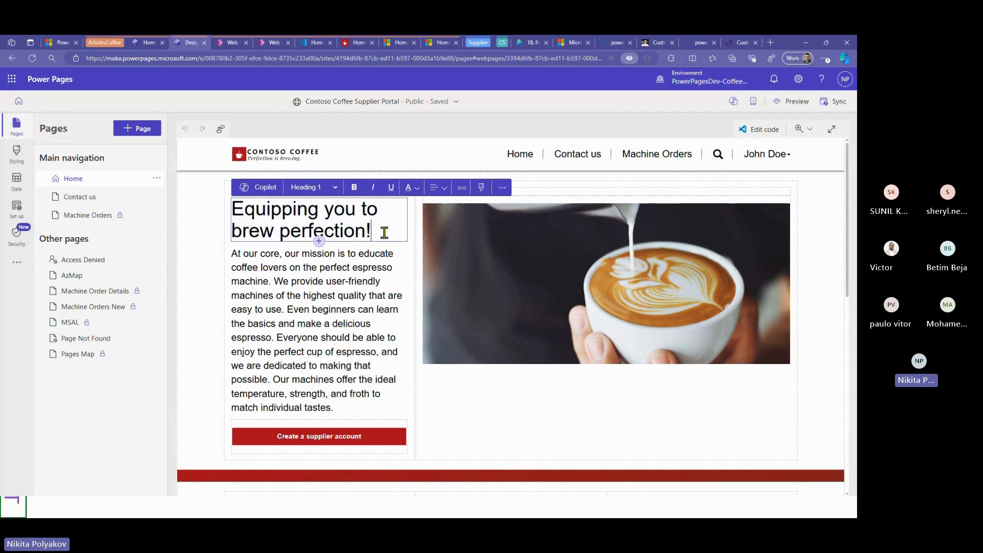
{"action": "left_click", "coordinate": [375, 296]}
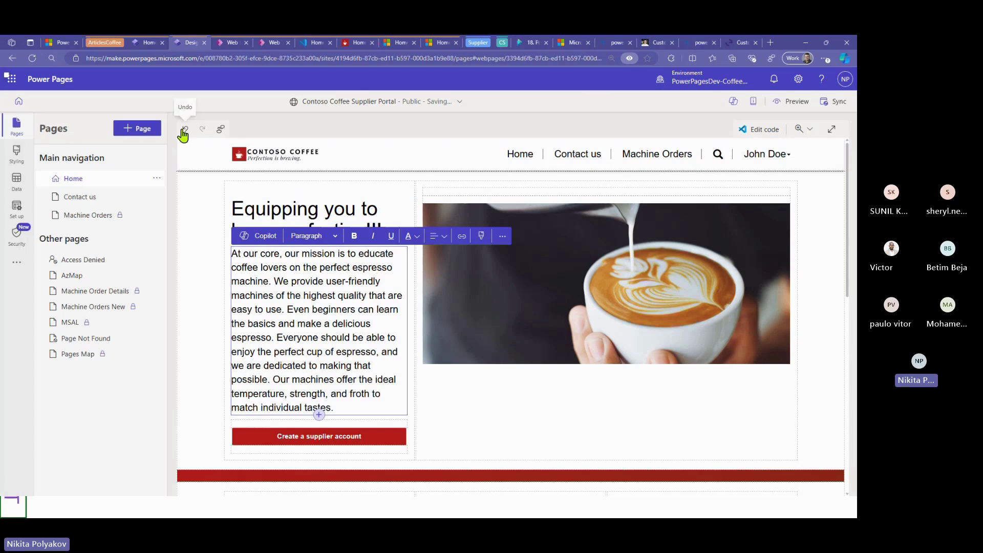
Undo the addition of the extra exclamation marks in the Home page heading.
{"action": "key", "text": "ctrl+plus"}
{"action": "key", "text": "ctrl+plus"}
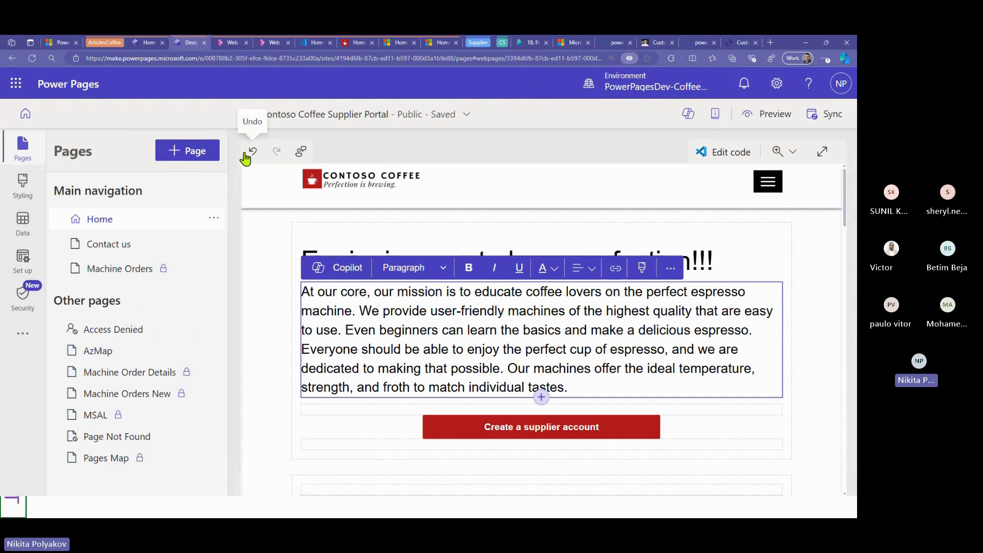
{"action": "left_click", "coordinate": [723, 264]}
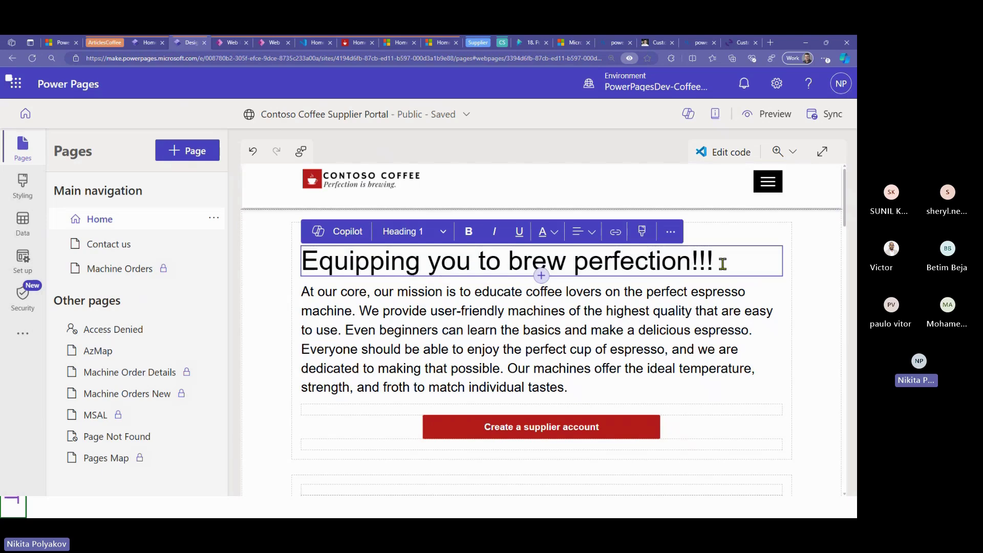
{"action": "left_click", "coordinate": [253, 152]}
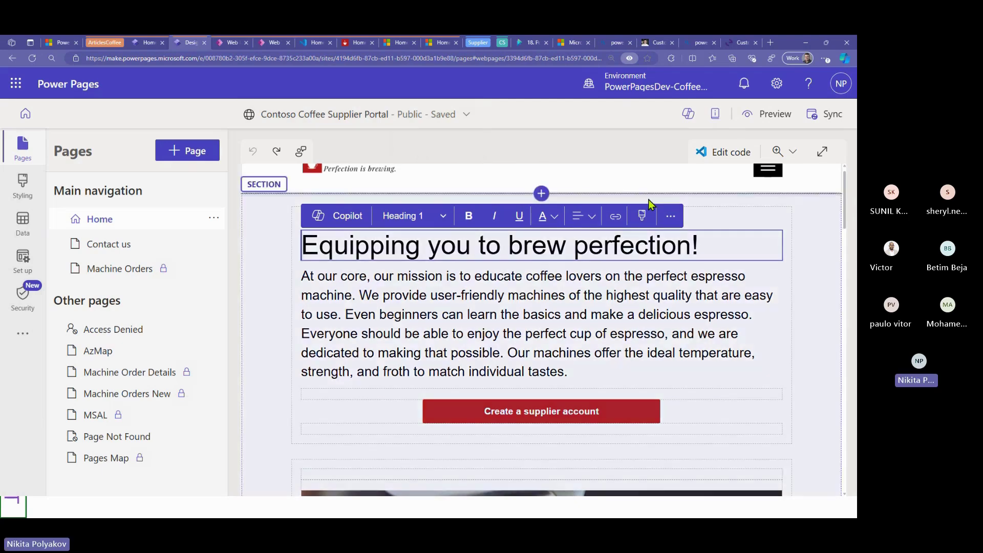
{"action": "scroll", "coordinate": [650, 200], "scroll_direction": "up", "scroll_amount": 1}
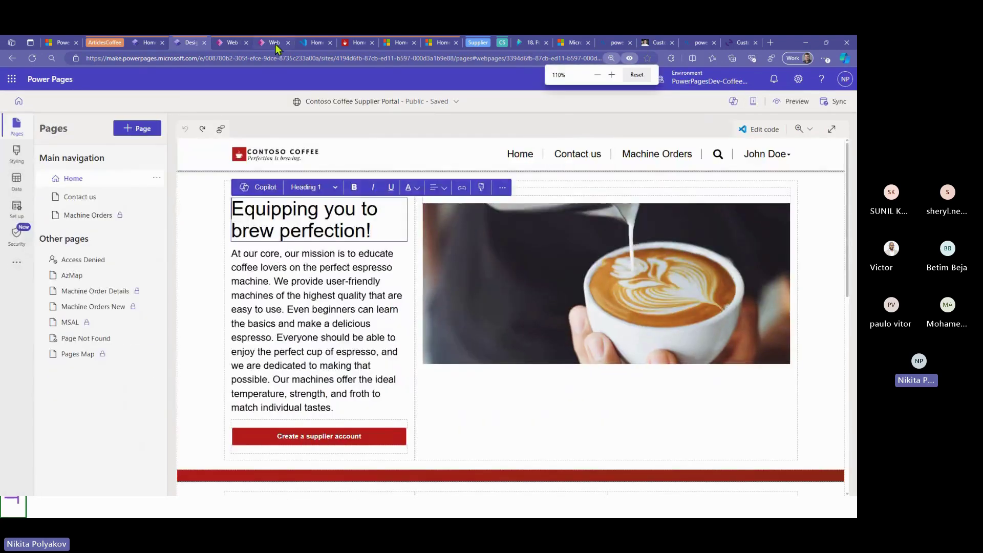
{"action": "left_click", "coordinate": [275, 43]}
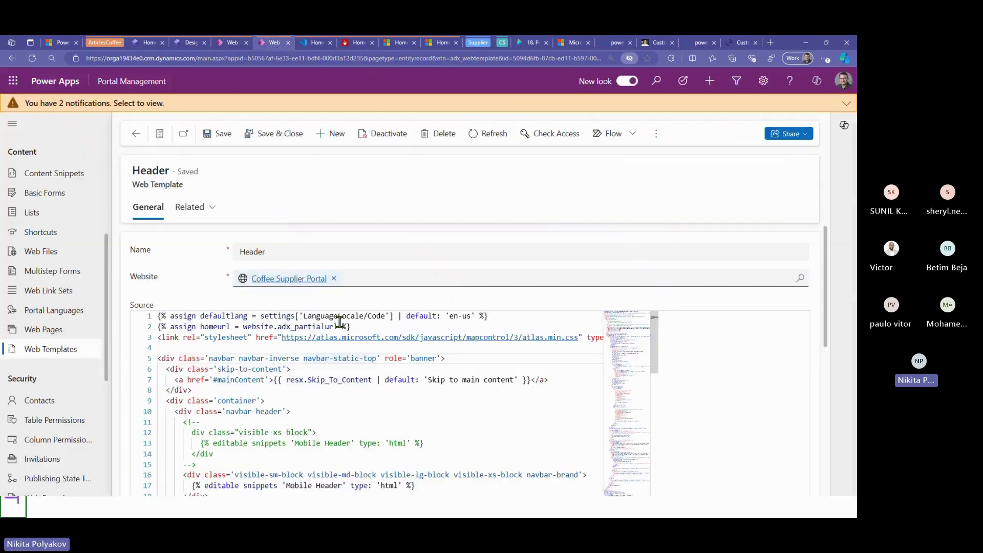
{"action": "left_click", "coordinate": [446, 250]}
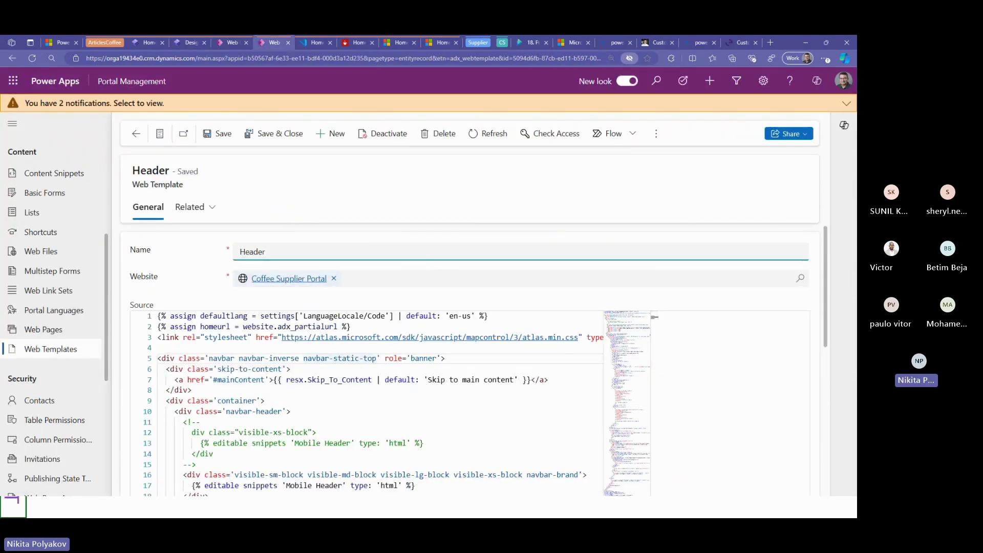
{"action": "left_click", "coordinate": [486, 371]}
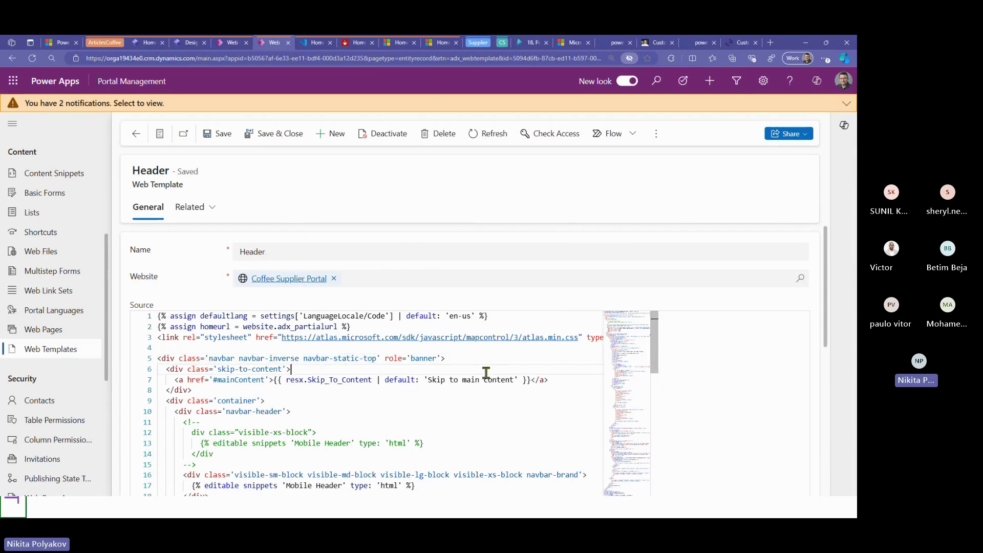
In the Portal Management Home page record, change the heading source to "Equipping you to brew perfection - PMA !!!!!!" and save it.
{"action": "left_click", "coordinate": [232, 43]}
{"action": "left_click", "coordinate": [598, 377]}
{"action": "type", "text": "!!!!!"}
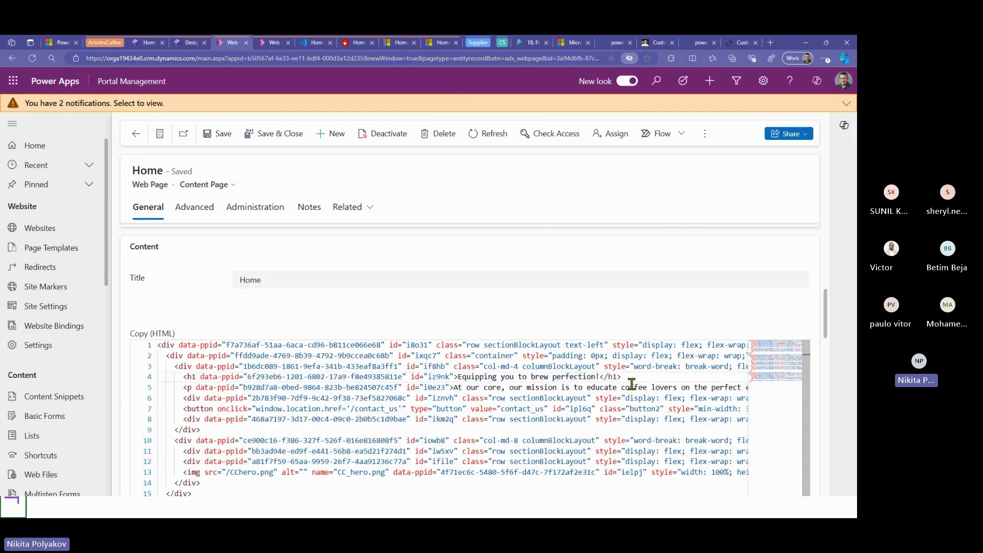
{"action": "type", "text": "!"}
{"action": "type", "text": " - "}
{"action": "type", "text": "PMA"}
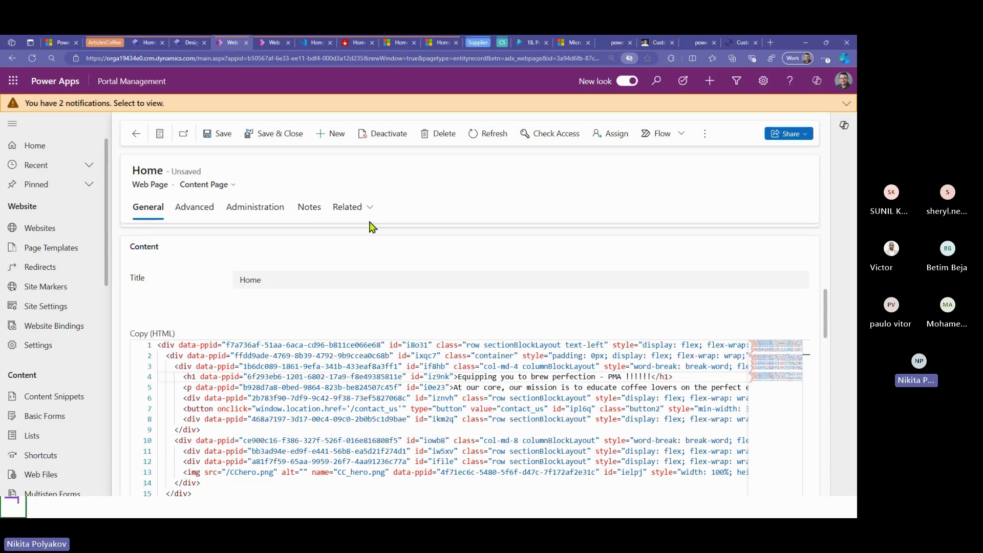
{"action": "left_click", "coordinate": [210, 135]}
Preview the site at desktop size from the design studio and compare its Home heading with the studio and the Portal Management record.
{"action": "left_click", "coordinate": [189, 42]}
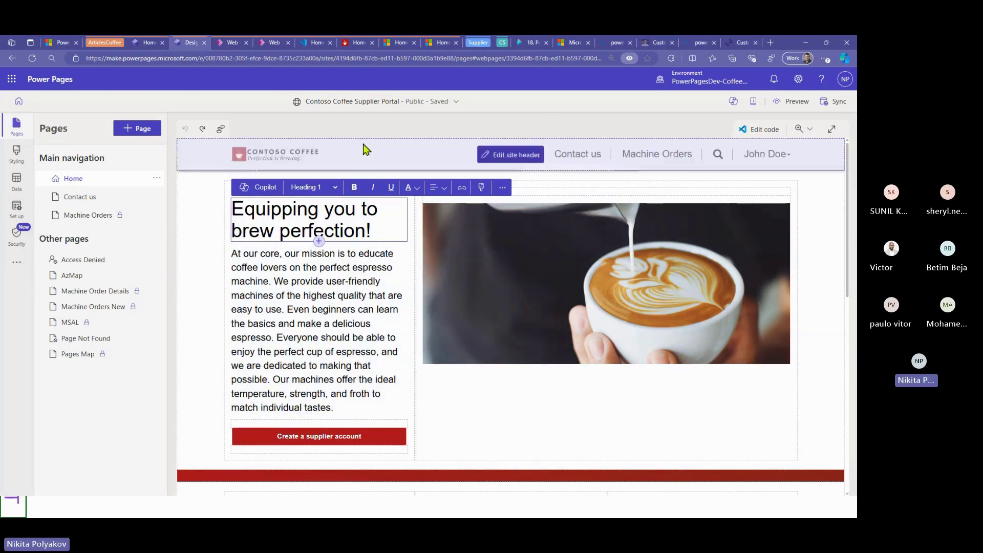
{"action": "left_click", "coordinate": [796, 103]}
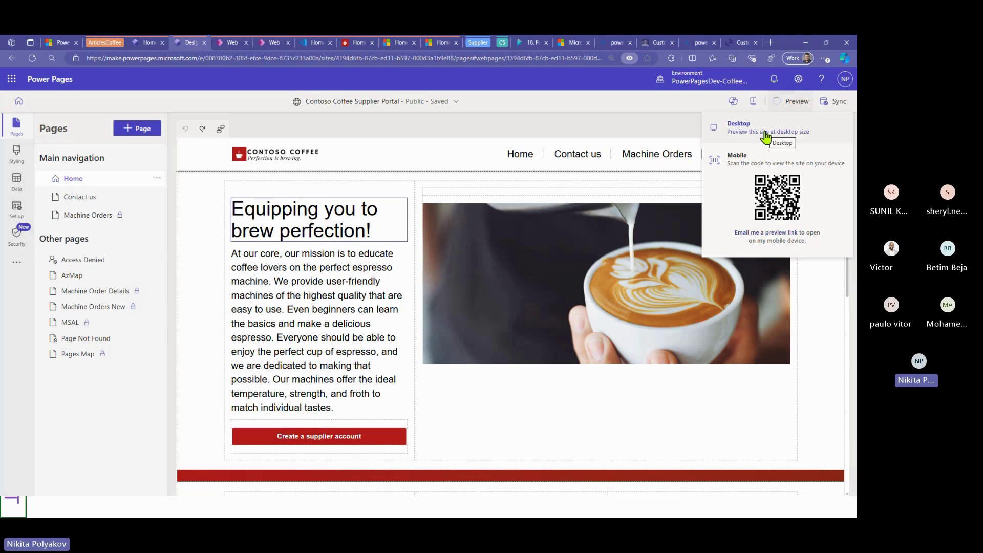
{"action": "left_click", "coordinate": [765, 138]}
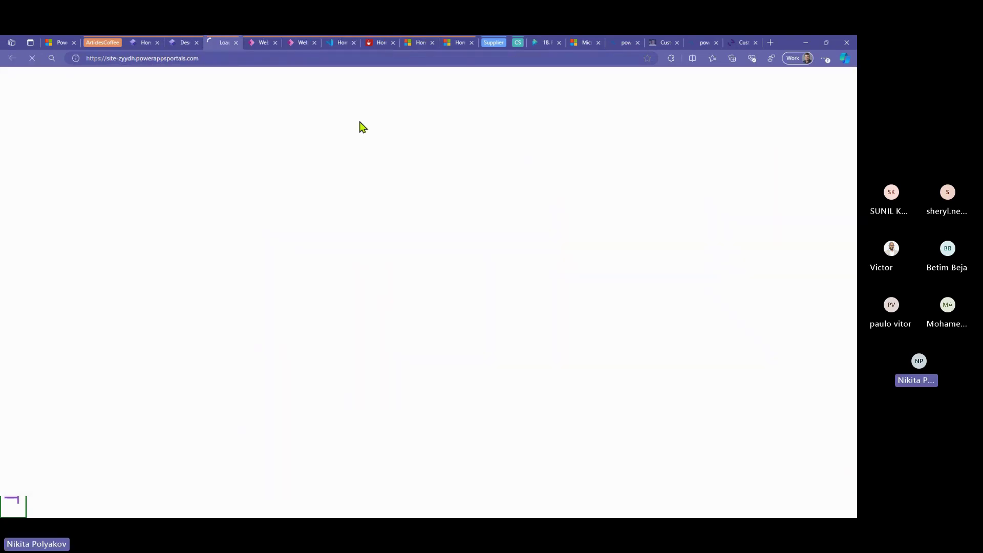
{"action": "left_click", "coordinate": [179, 44]}
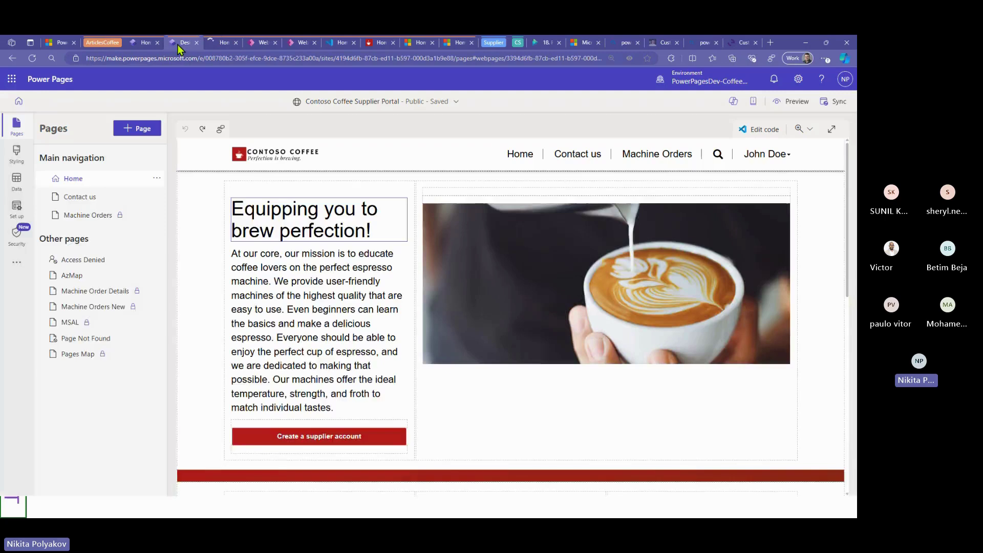
{"action": "left_click", "coordinate": [215, 45]}
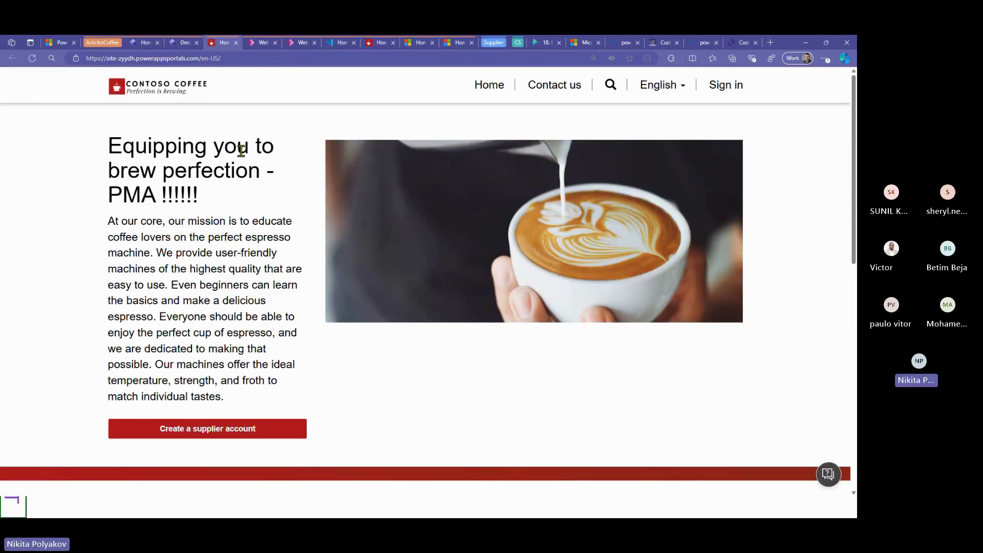
{"action": "left_click", "coordinate": [186, 45]}
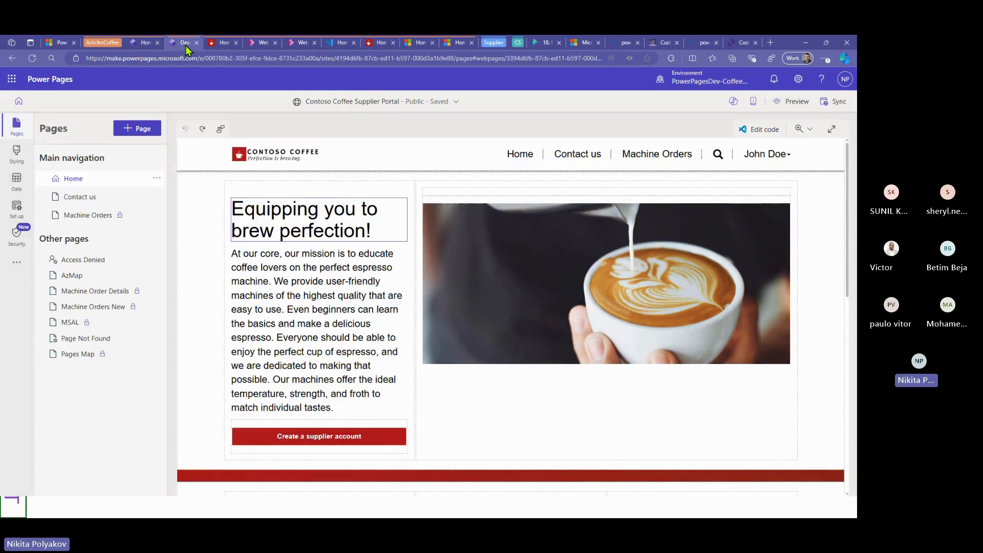
{"action": "left_click", "coordinate": [262, 44]}
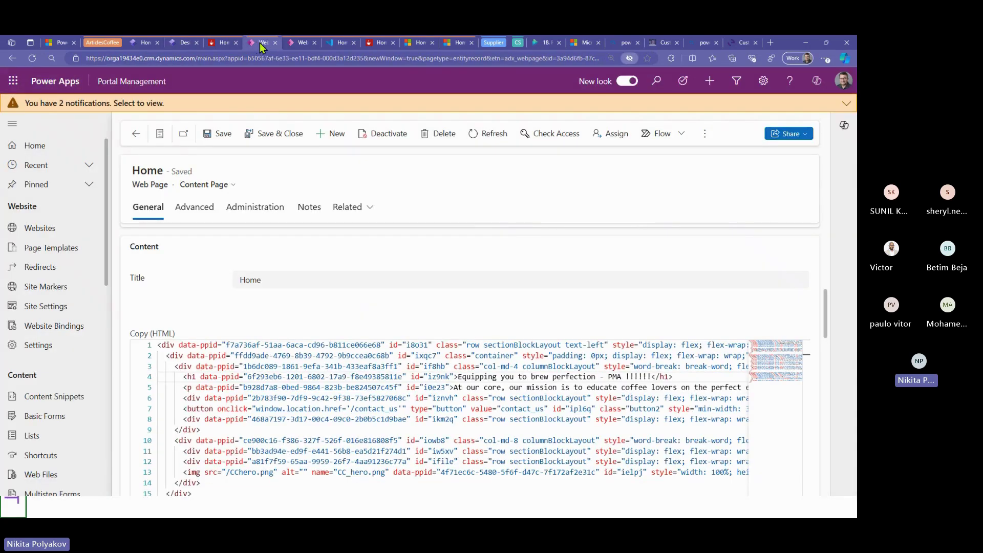
In the Visual Studio Code copy of the Home page, add " - VSCode" before the exclamation mark in the h1 heading.
{"action": "left_click", "coordinate": [331, 42]}
{"action": "left_click", "coordinate": [673, 170]}
{"action": "type", "text": "- VS"}
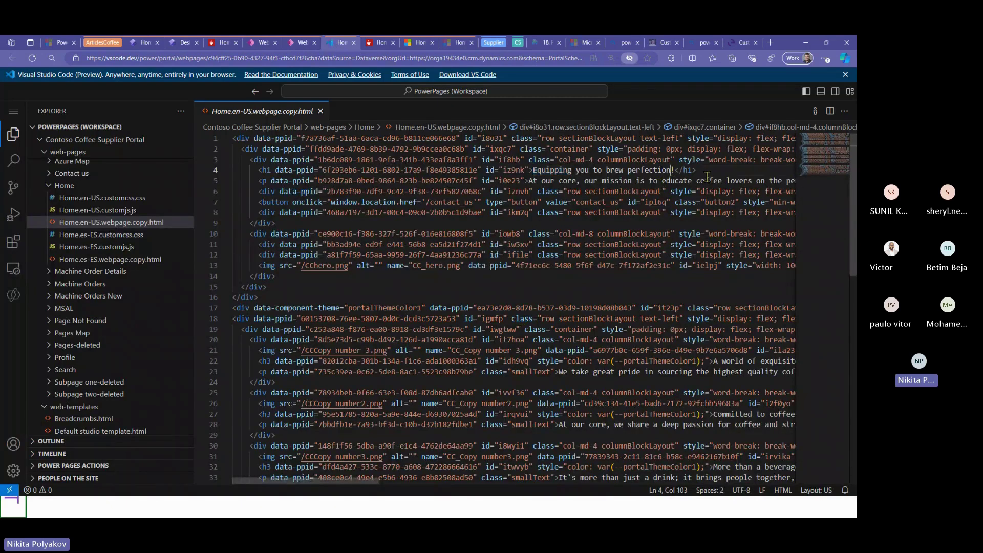
{"action": "type", "text": "Code"}
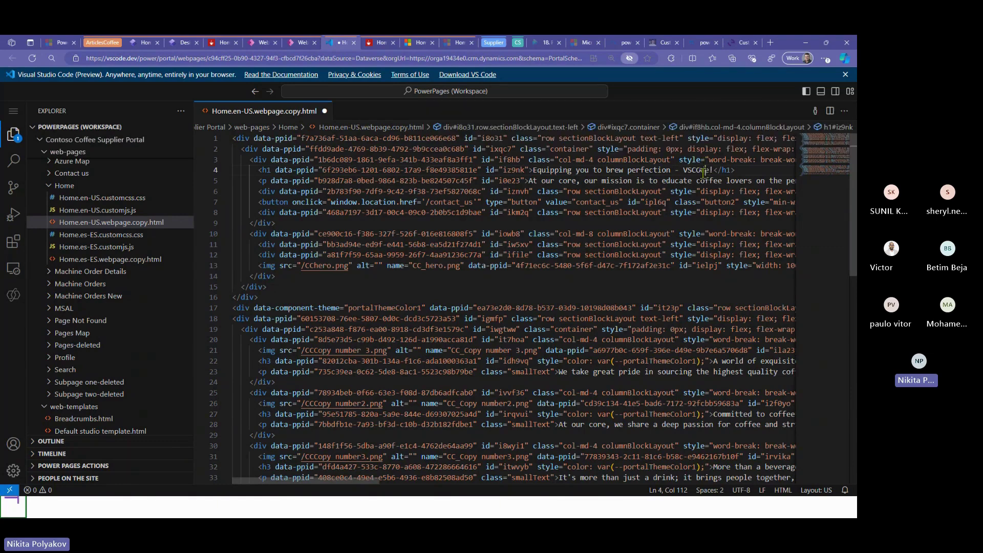
{"action": "left_click_drag", "start_coordinate": [700, 171], "coordinate": [698, 171]}
{"action": "key", "text": "Right"}
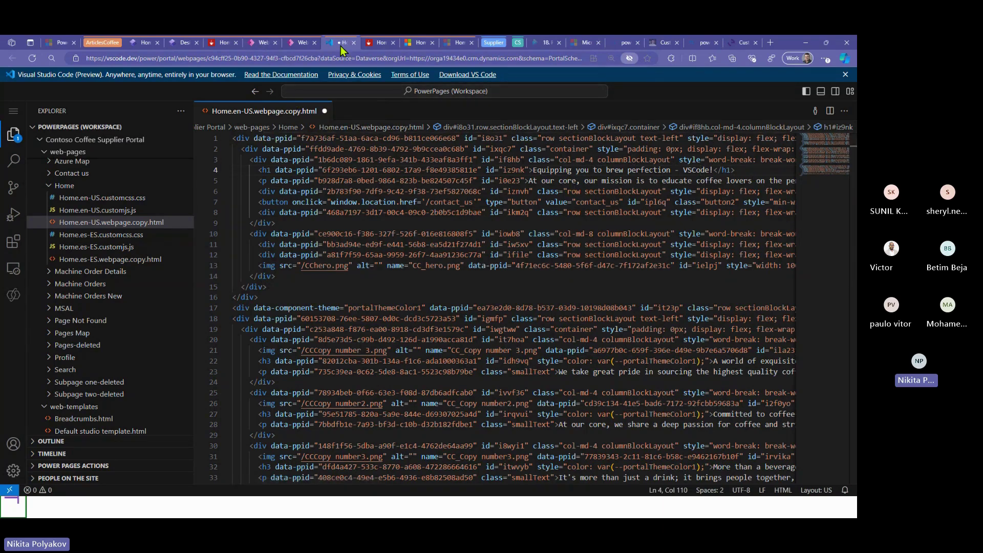
Revisit the Portal Management records and reload the already open live Home page to check its heading.
{"action": "left_click", "coordinate": [297, 46]}
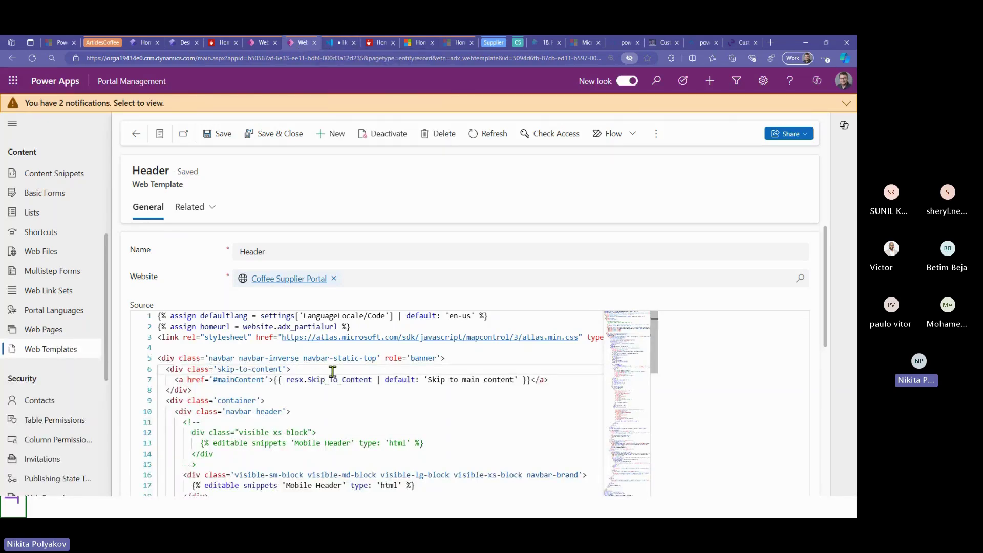
{"action": "left_click", "coordinate": [263, 46]}
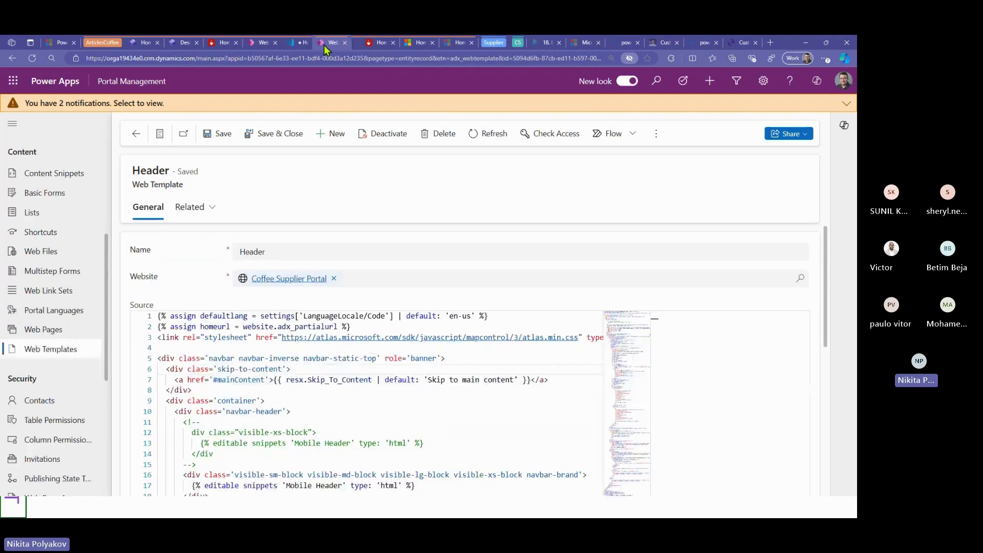
{"action": "left_click", "coordinate": [260, 45]}
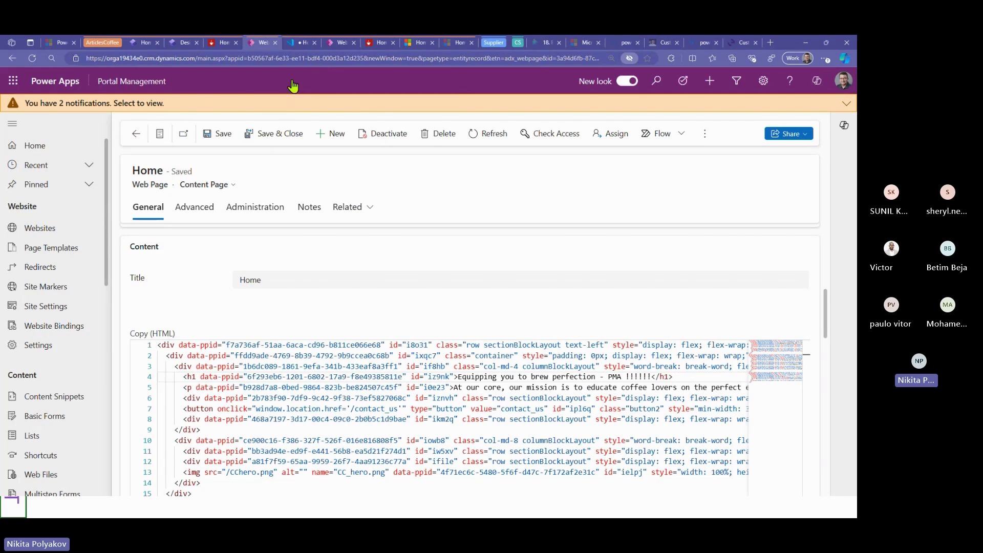
{"action": "key", "text": "ctrl+Tab"}
{"action": "key", "text": "ctrl+Tab"}
{"action": "key", "text": "ctrl+Tab"}
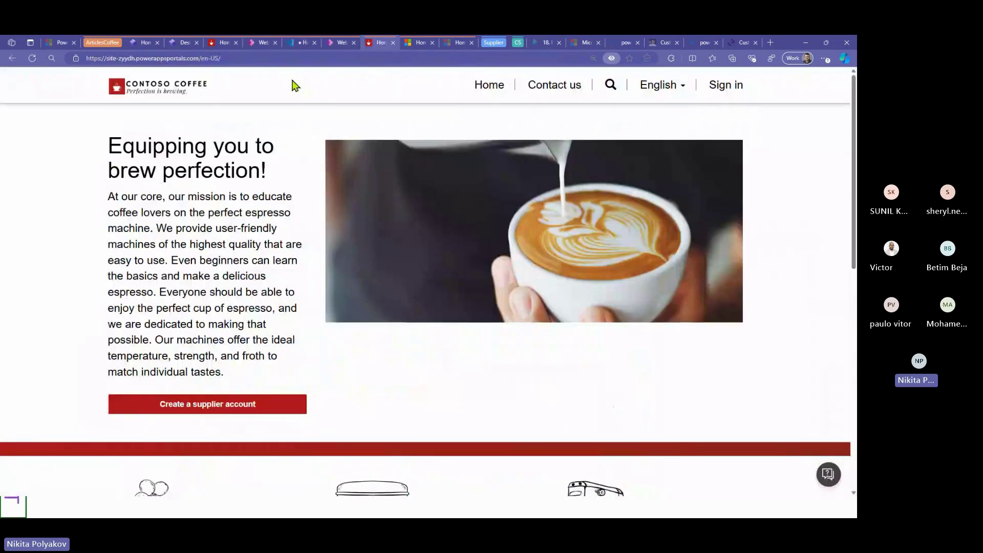
{"action": "left_click", "coordinate": [31, 60]}
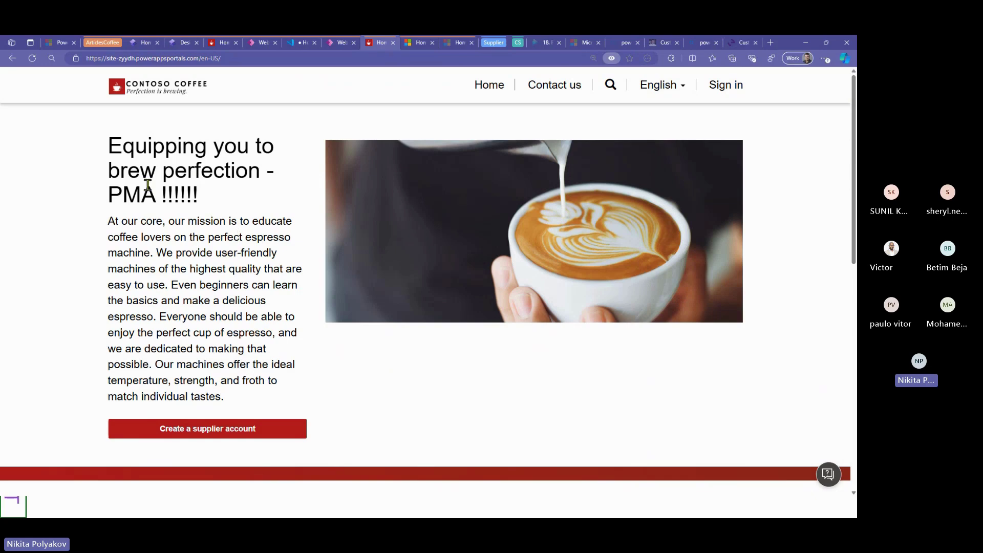
{"action": "left_click", "coordinate": [263, 44]}
{"action": "left_click", "coordinate": [213, 41]}
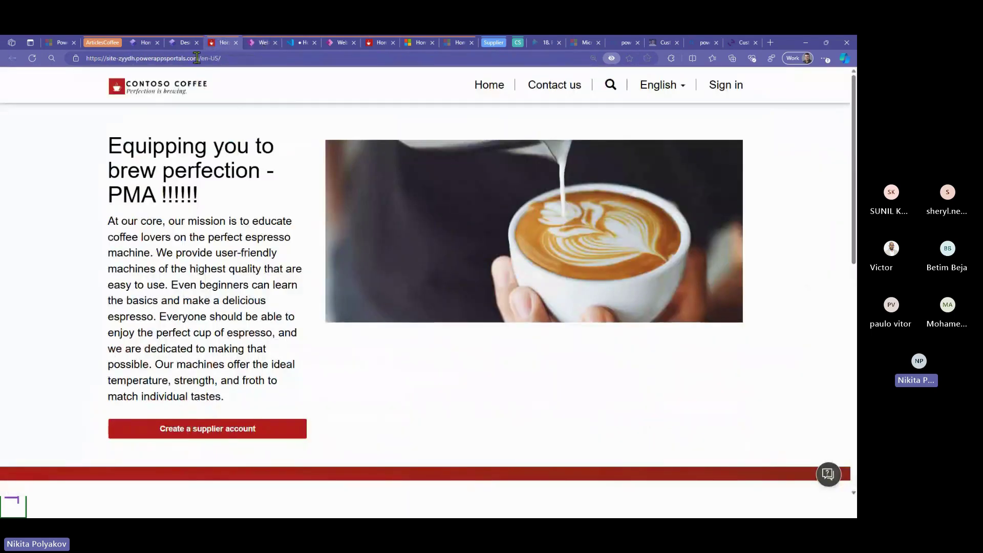
Switch to the Power Pages design studio, reopen the Home page and sync the site.
{"action": "left_click", "coordinate": [185, 43]}
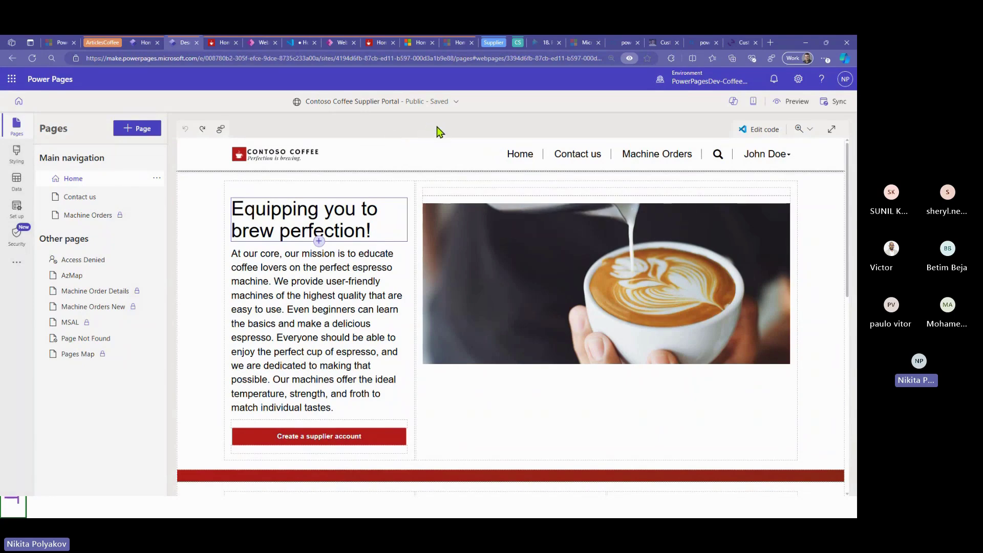
{"action": "left_click", "coordinate": [86, 198]}
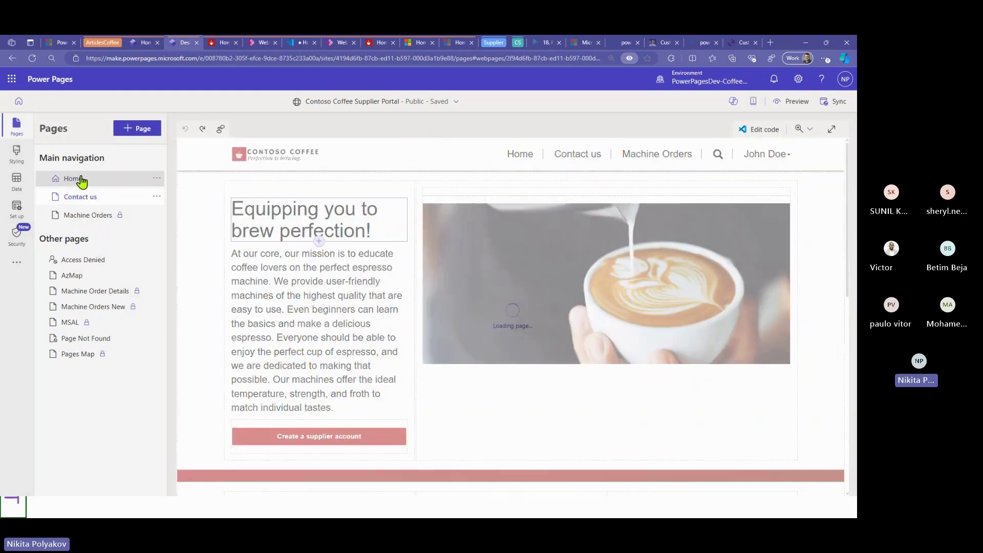
{"action": "left_click", "coordinate": [115, 182]}
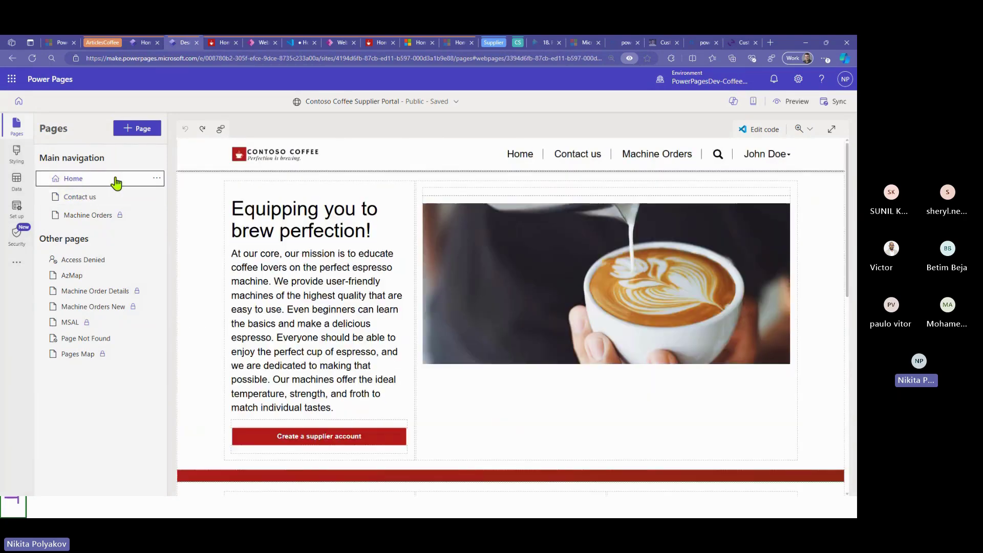
{"action": "left_click", "coordinate": [836, 103]}
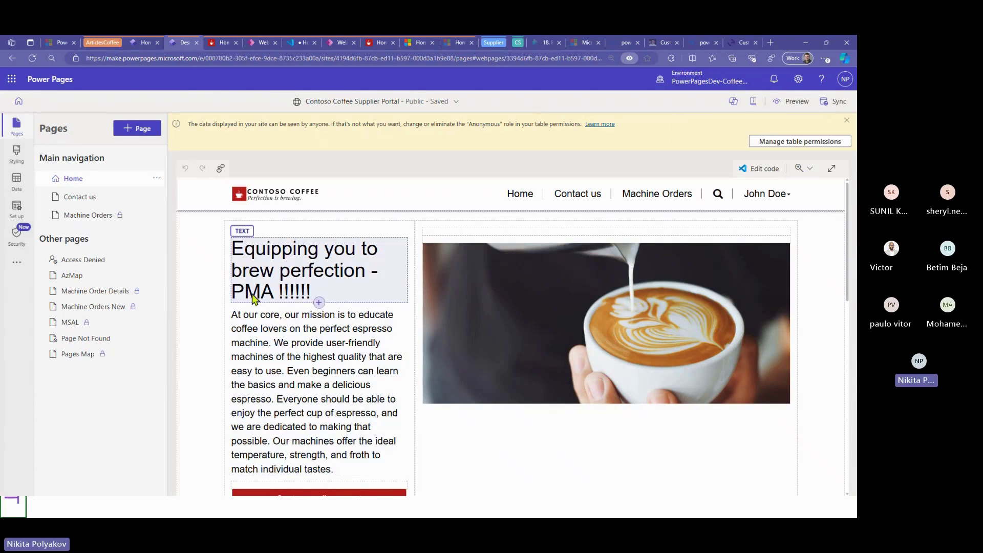
Replace "PMA" with "Studio" in the Home page heading and dismiss the table permissions notice.
{"action": "left_click", "coordinate": [258, 291]}
{"action": "double_click", "coordinate": [257, 291]}
{"action": "type", "text": "Studio"}
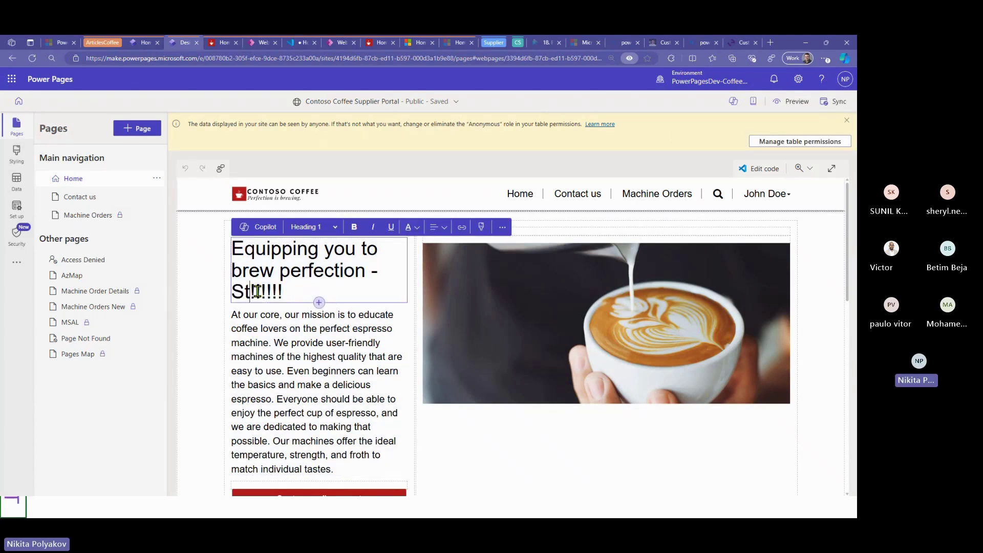
{"action": "left_click", "coordinate": [403, 152]}
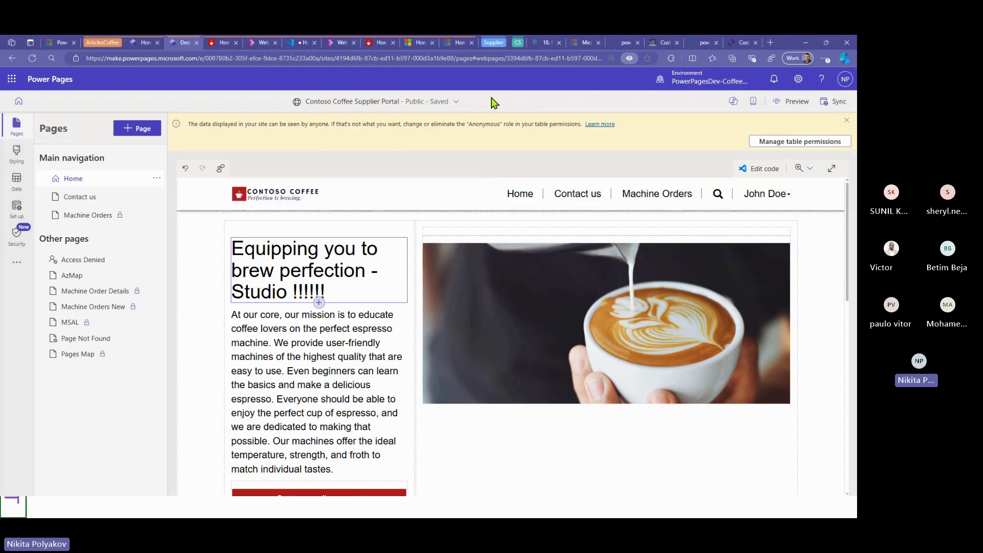
{"action": "left_click", "coordinate": [846, 121]}
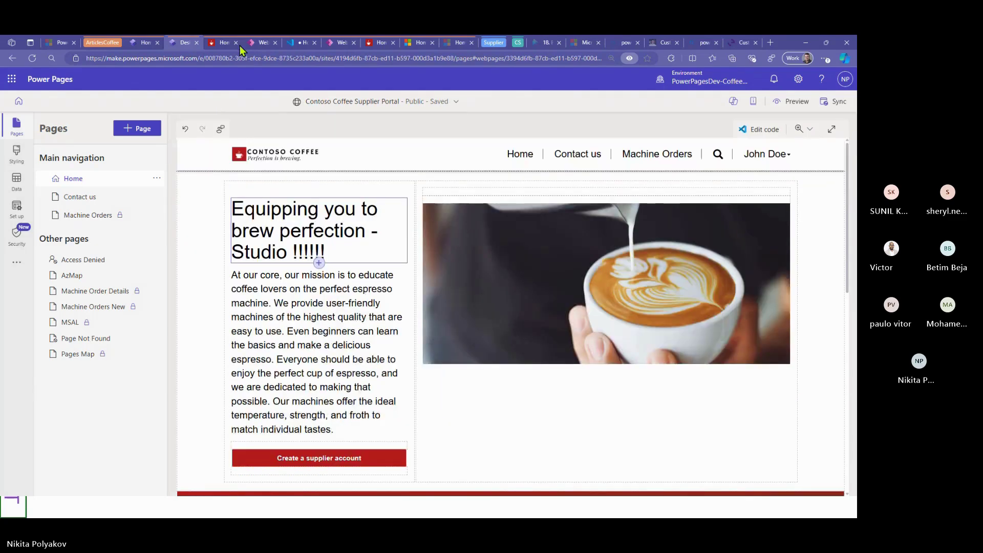
Switch to Visual Studio Code, extend the heading text to "VSCode is the best!" and try to save Home.en-US.webpage.copy.html.
{"action": "left_click", "coordinate": [300, 44]}
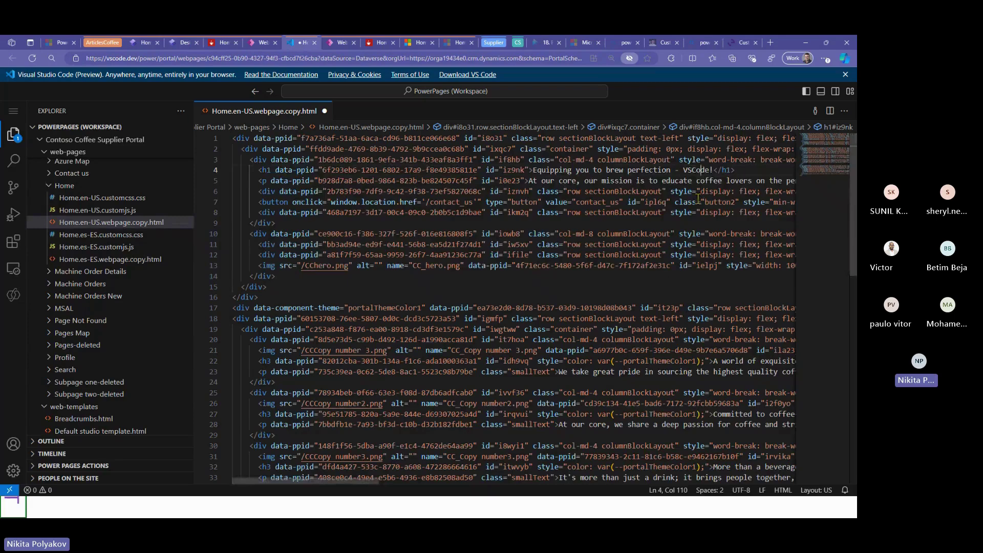
{"action": "type", "text": "is the best"}
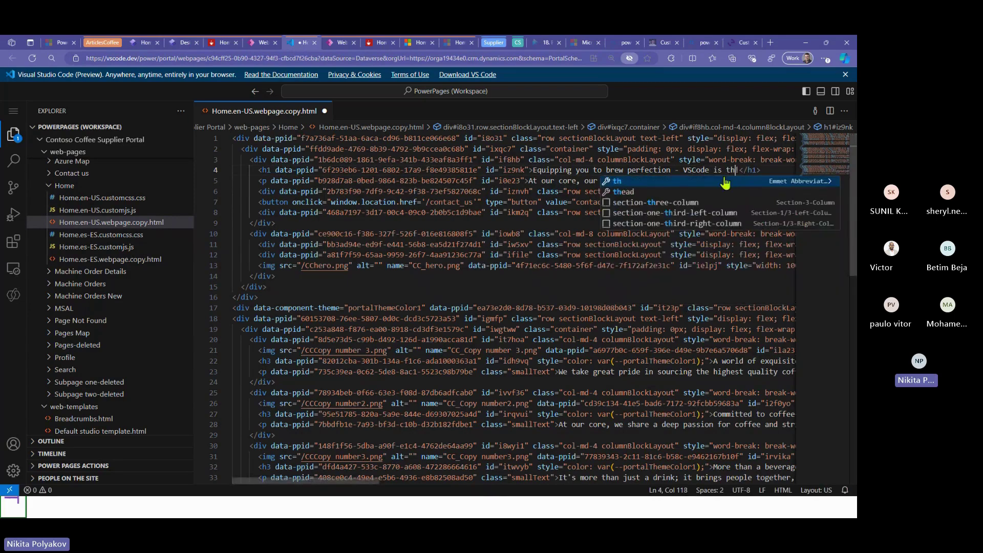
{"action": "key", "text": "Escape"}
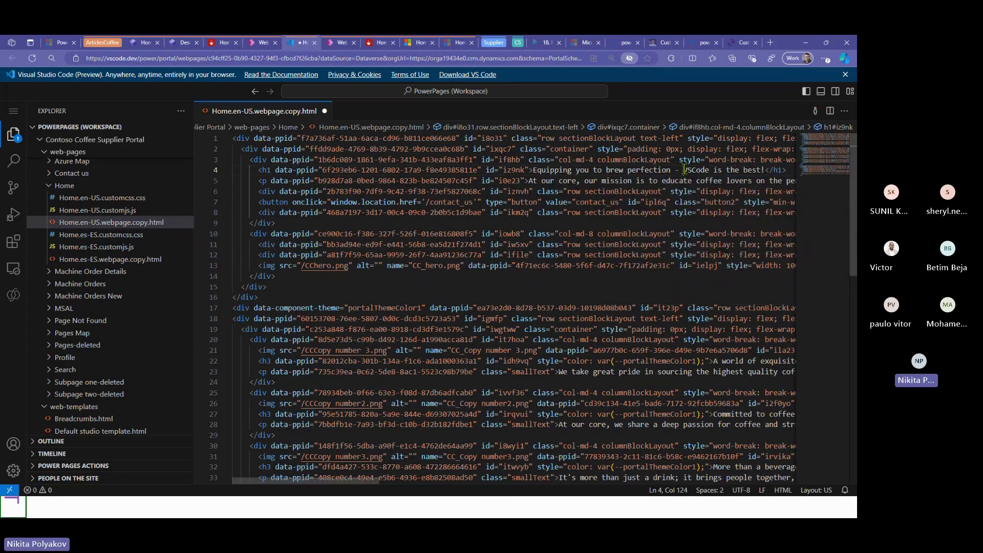
{"action": "key", "text": "ctrl+s"}
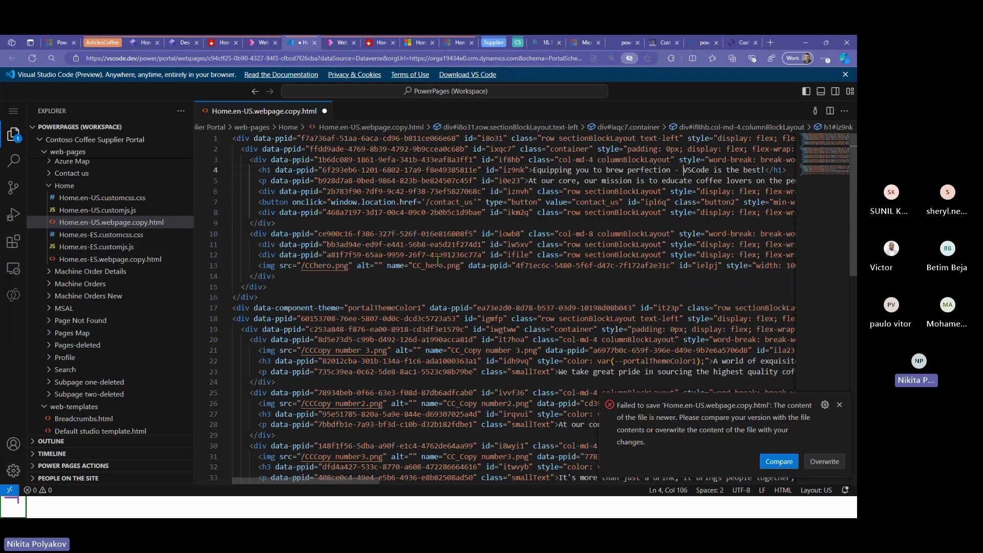
Compare the conflicting versions of Home.en-US.webpage.copy.html and overwrite the stored file with the Visual Studio Code version.
{"action": "left_click", "coordinate": [778, 463]}
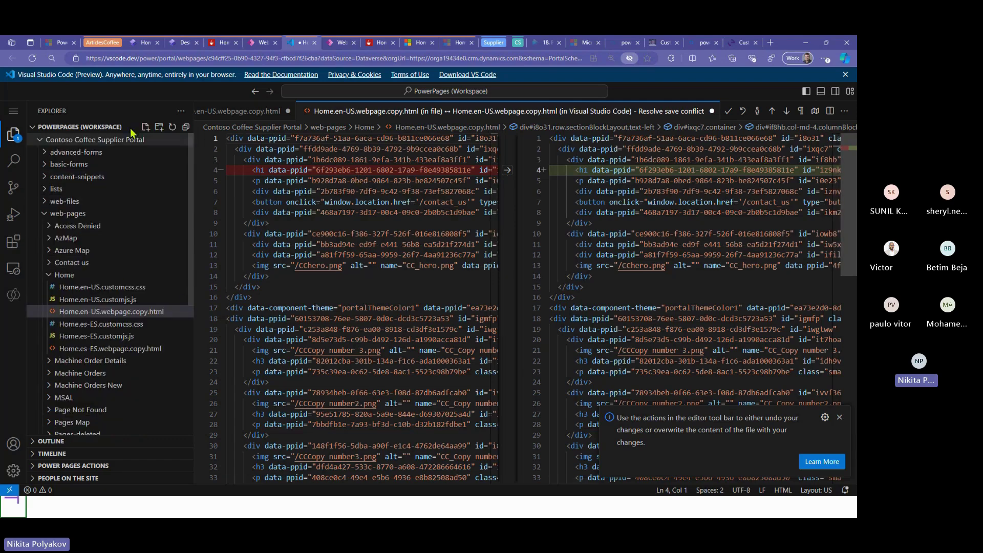
{"action": "scroll", "coordinate": [57, 156], "scroll_direction": "up", "scroll_amount": 3}
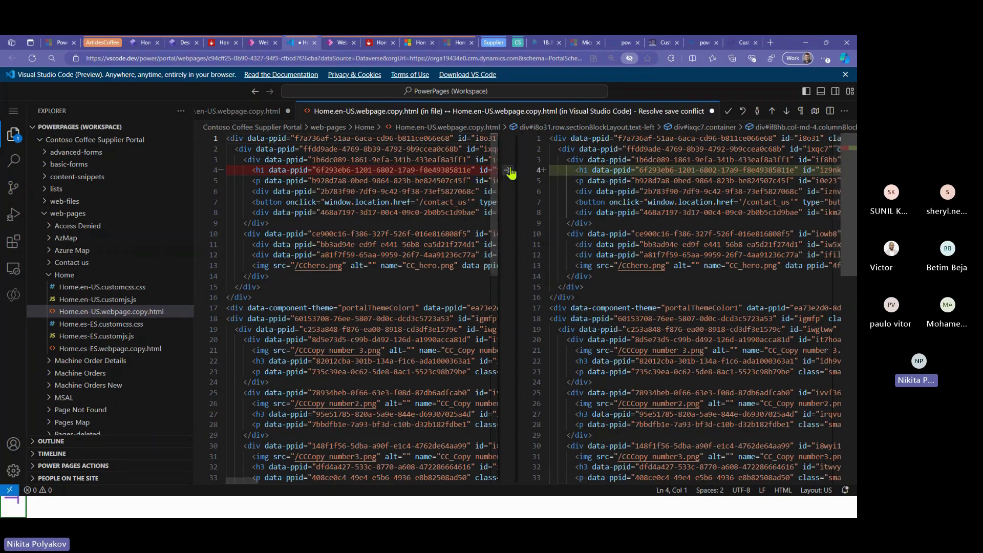
{"action": "scroll", "coordinate": [452, 170], "scroll_direction": "right", "scroll_amount": 5}
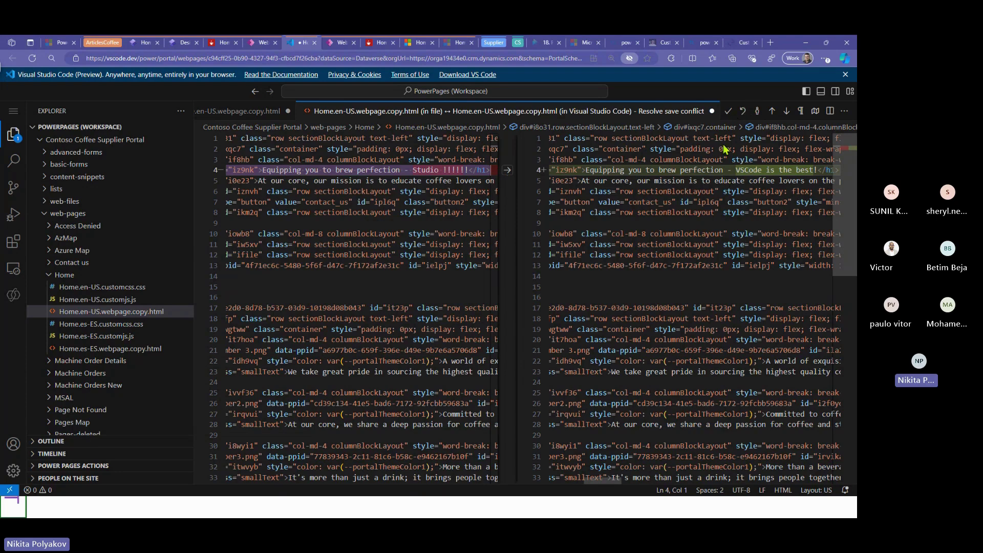
{"action": "left_click", "coordinate": [728, 111]}
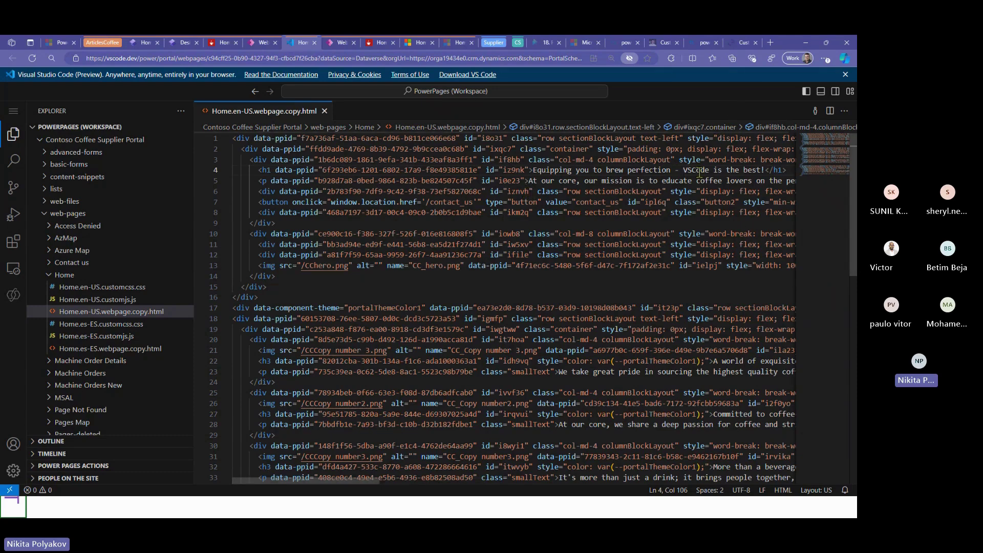
Switch to Portal Management, reload the Home content page record and check the heading in its Copy (HTML) code.
{"action": "left_click", "coordinate": [251, 42]}
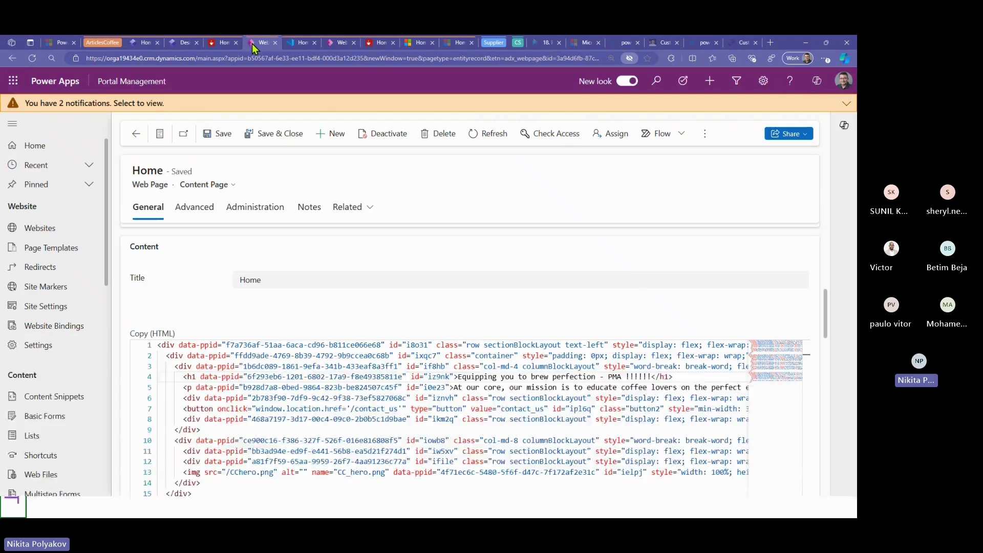
{"action": "key", "text": "F5"}
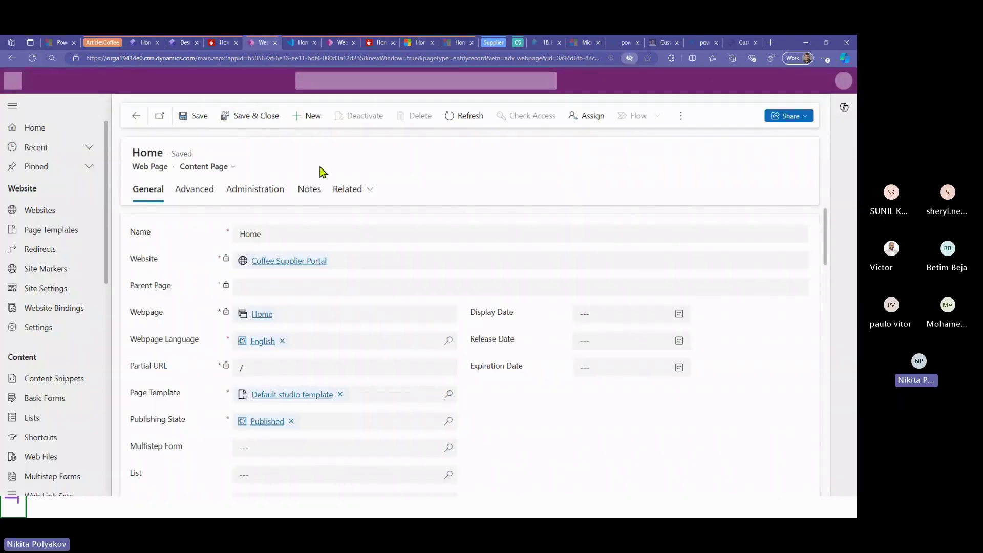
{"action": "scroll", "coordinate": [490, 296], "scroll_direction": "down", "scroll_amount": 5}
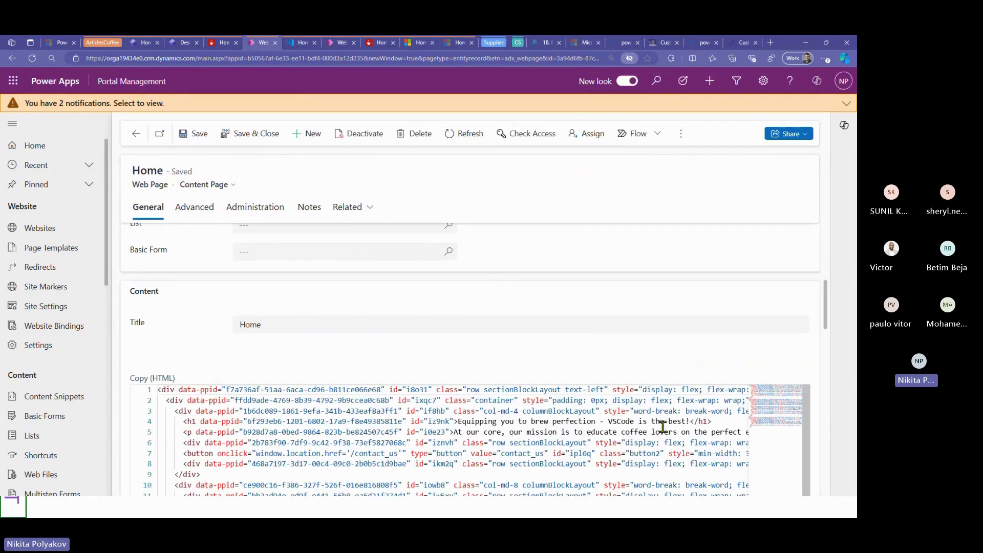
Compare the heading on the live site and in the design studio, and reload the live Home page.
{"action": "left_click", "coordinate": [222, 43]}
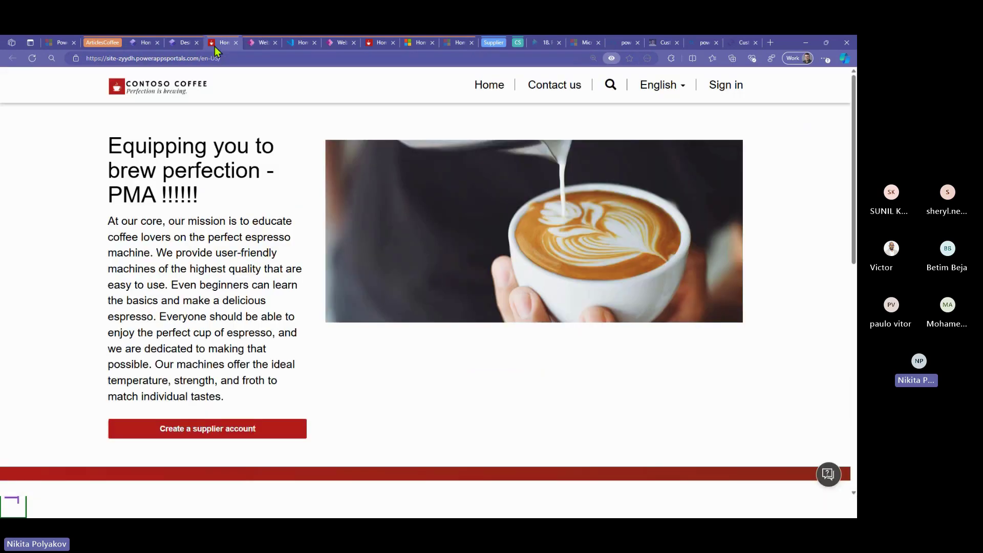
{"action": "left_click", "coordinate": [174, 43]}
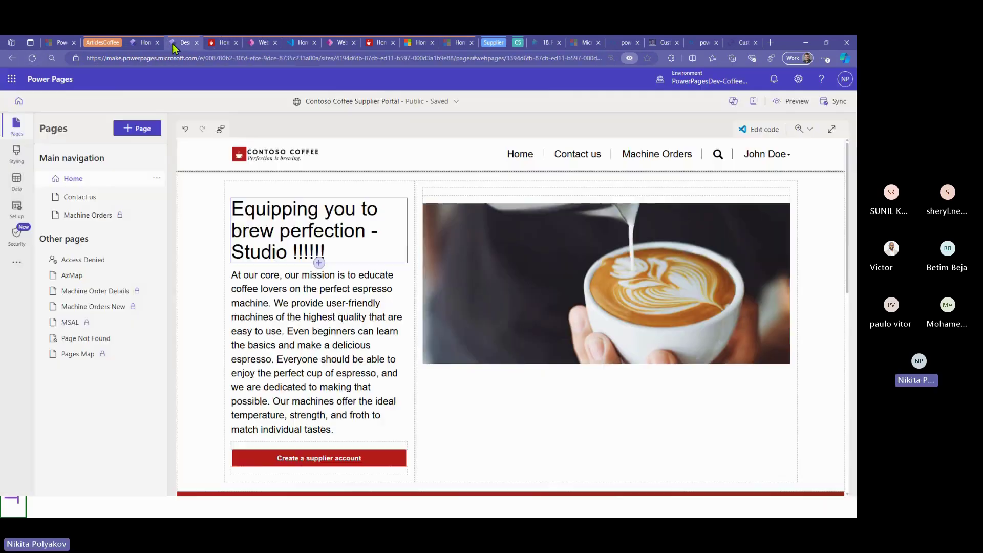
{"action": "left_click", "coordinate": [213, 44]}
{"action": "left_click", "coordinate": [32, 57]}
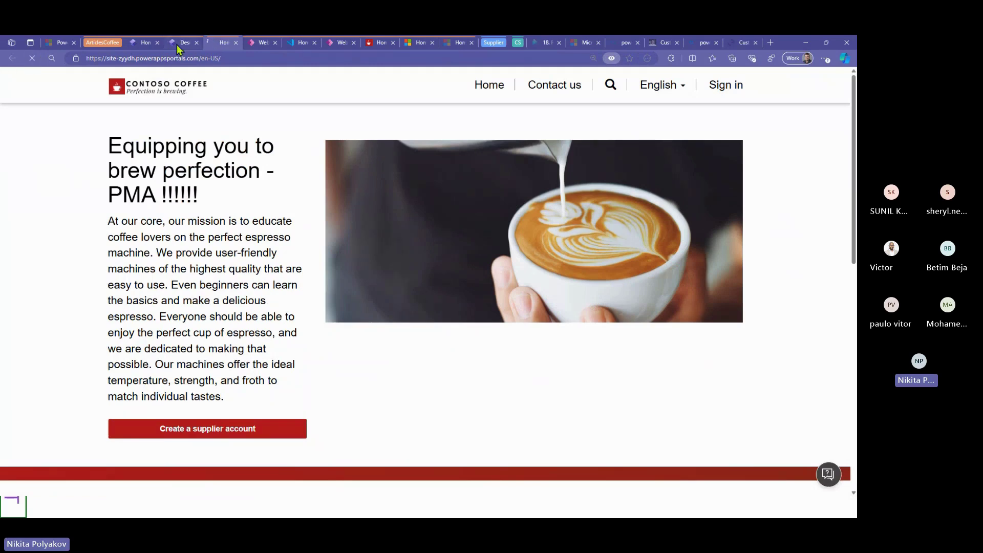
{"action": "mouse_move", "coordinate": [184, 47]}
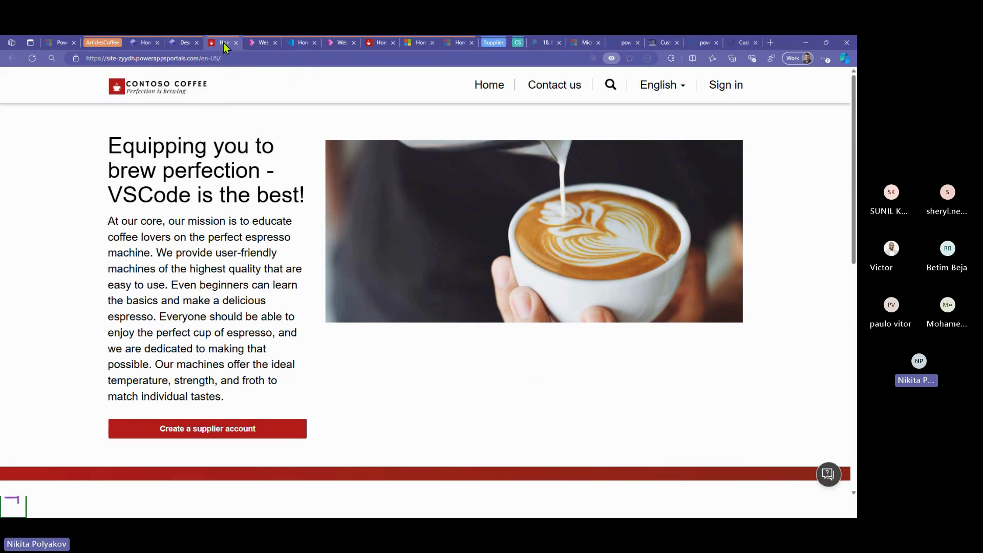
In the design studio, leave the Home page for other pages and workspaces, reopen it and dismiss the table permissions notice.
{"action": "left_click", "coordinate": [189, 43]}
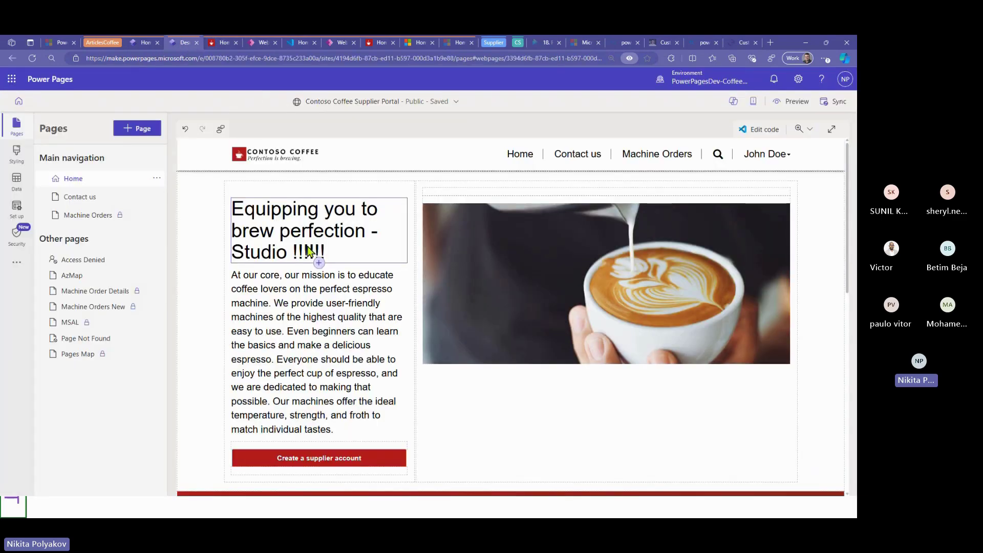
{"action": "left_click", "coordinate": [66, 197]}
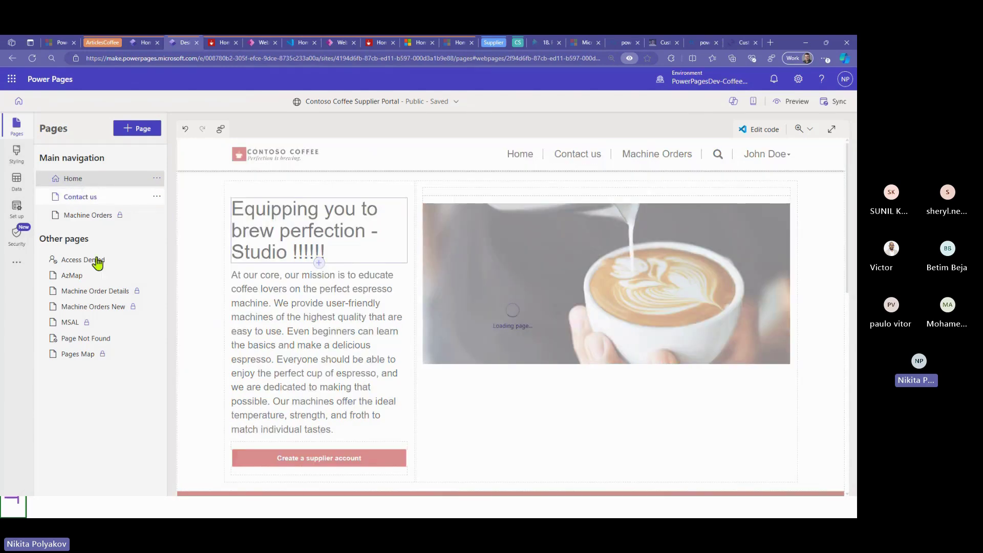
{"action": "left_click", "coordinate": [16, 208]}
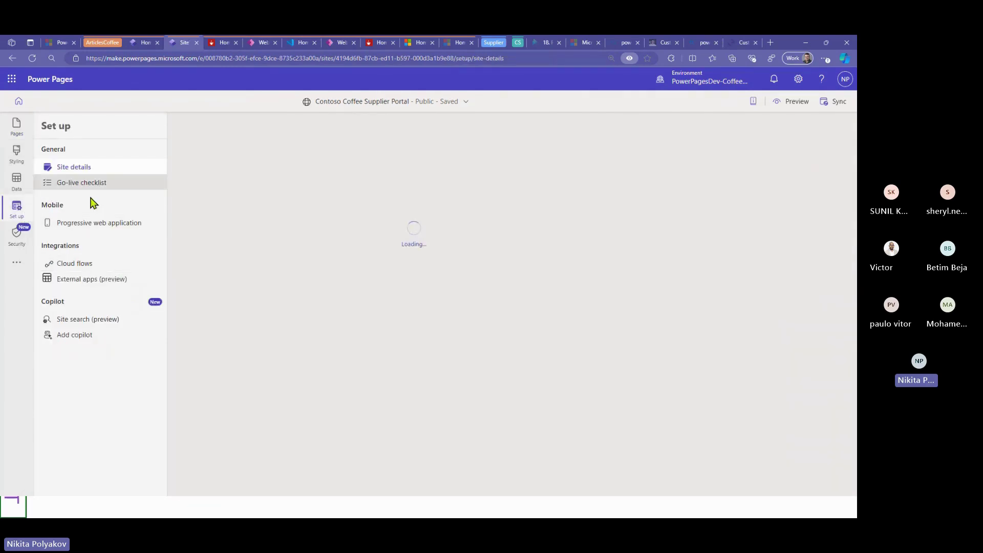
{"action": "left_click", "coordinate": [17, 152]}
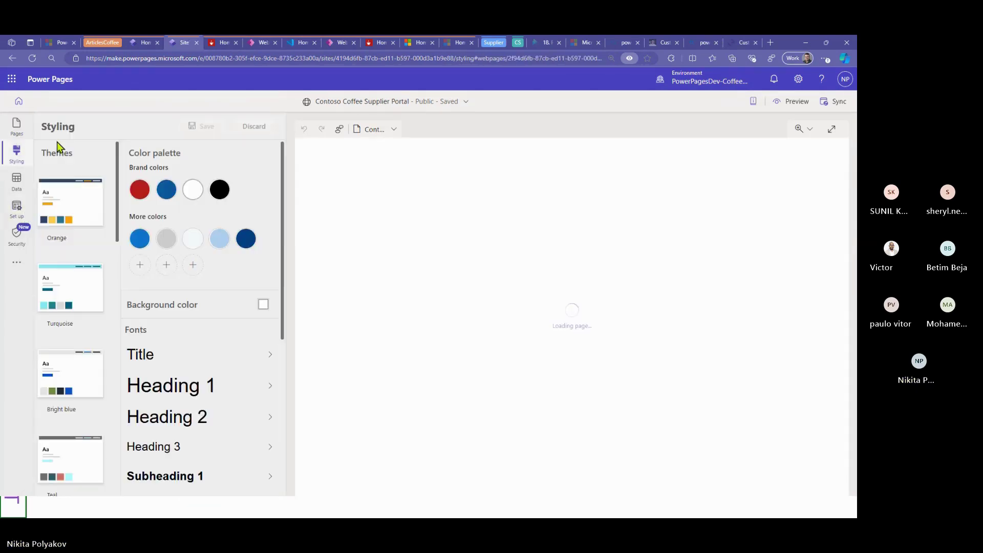
{"action": "left_click", "coordinate": [18, 128]}
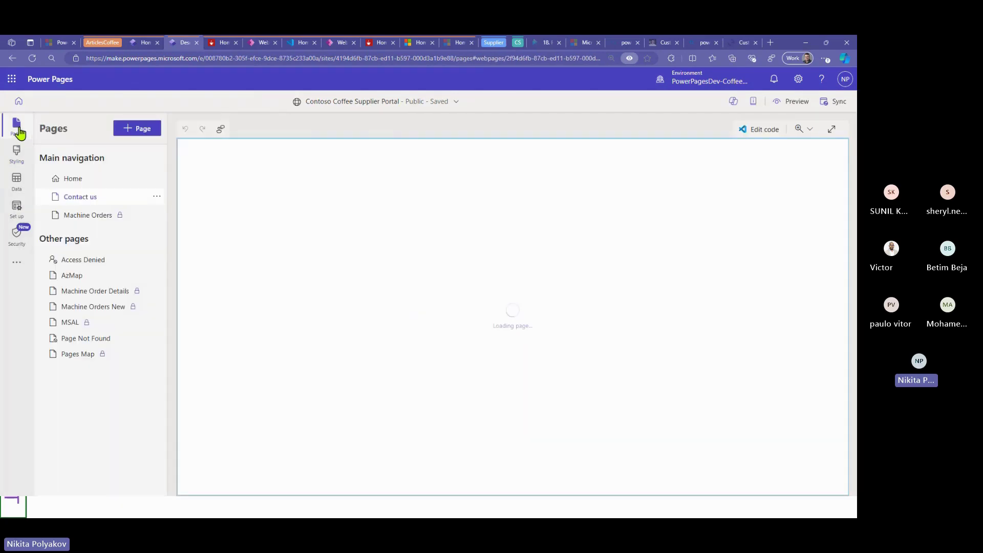
{"action": "left_click", "coordinate": [122, 180]}
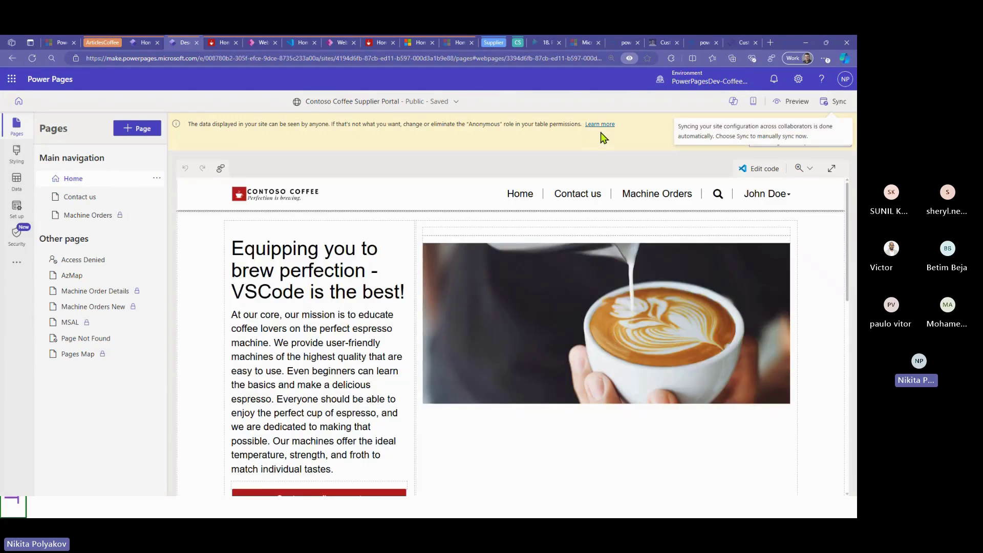
{"action": "left_click", "coordinate": [845, 125]}
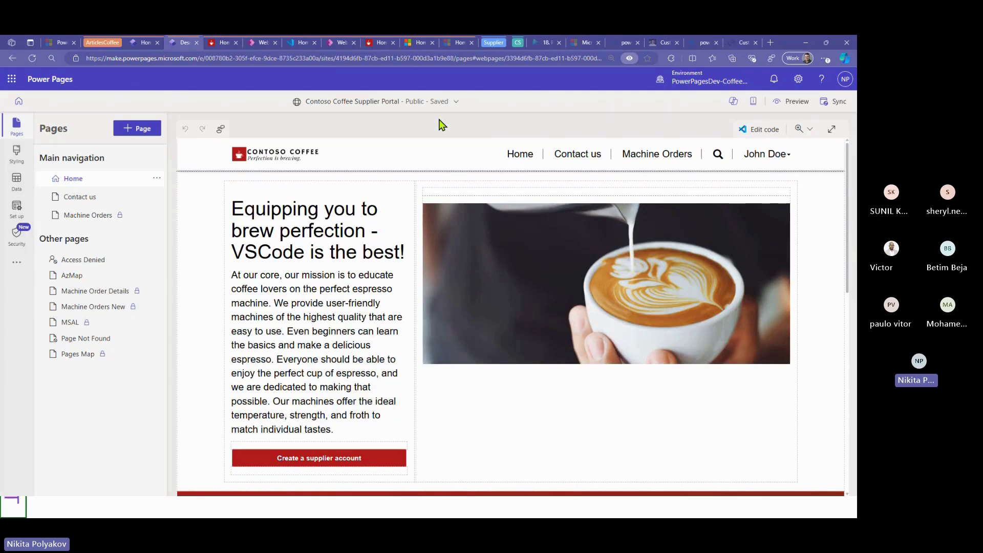
Reload the live Home page once more and return to the design studio.
{"action": "key", "text": "ctrl+Tab"}
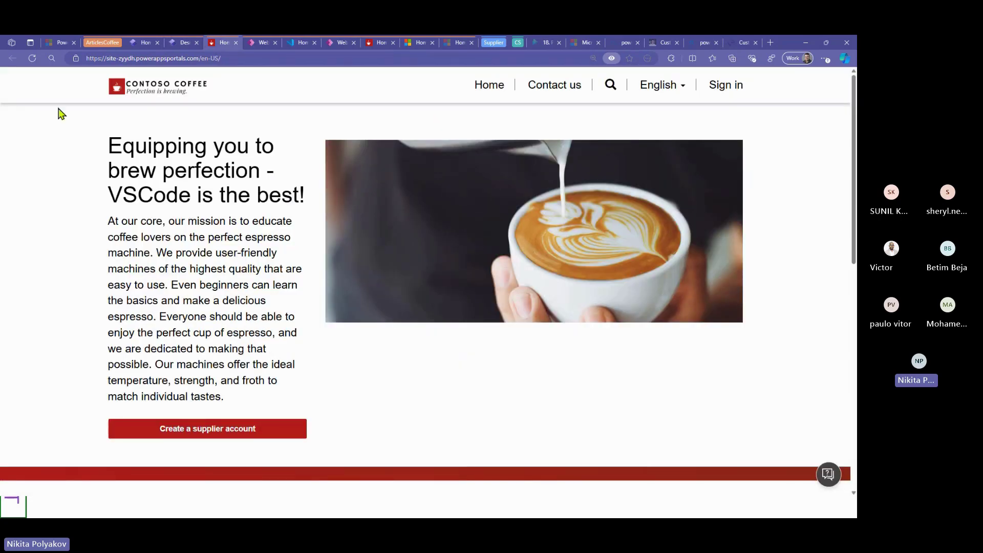
{"action": "left_click", "coordinate": [31, 58]}
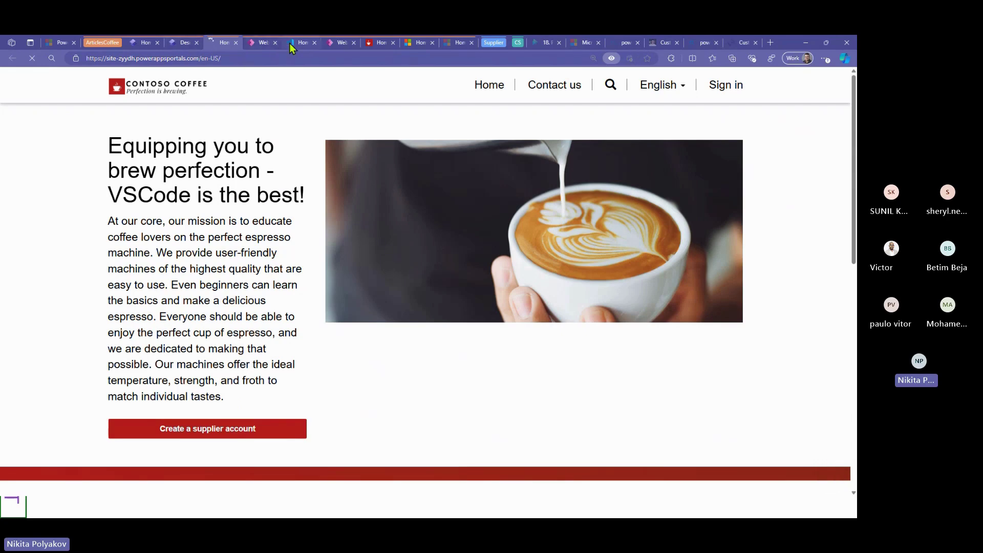
{"action": "left_click", "coordinate": [180, 43]}
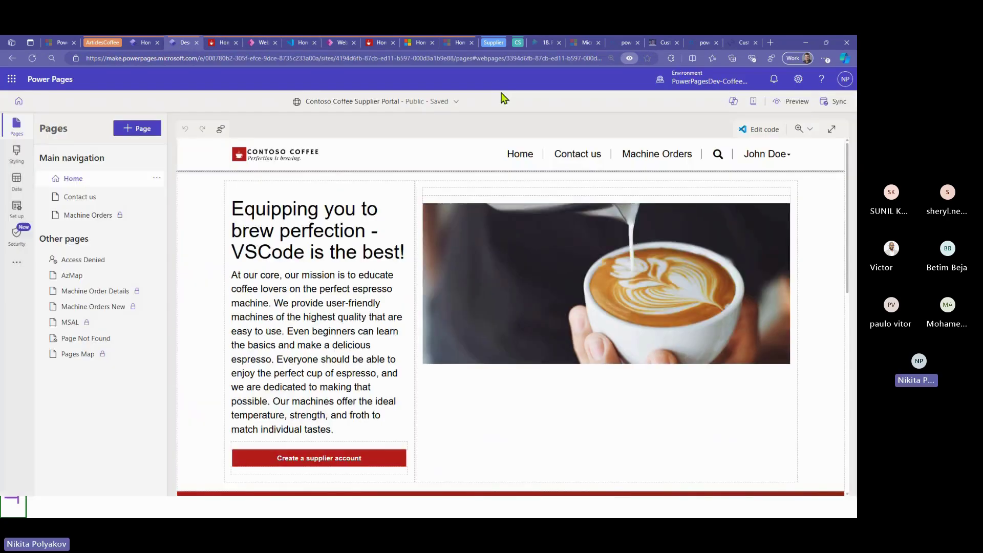
Open the Data workspace at a larger zoom and choose Pages in a Day as the current solution.
{"action": "left_click", "coordinate": [15, 209]}
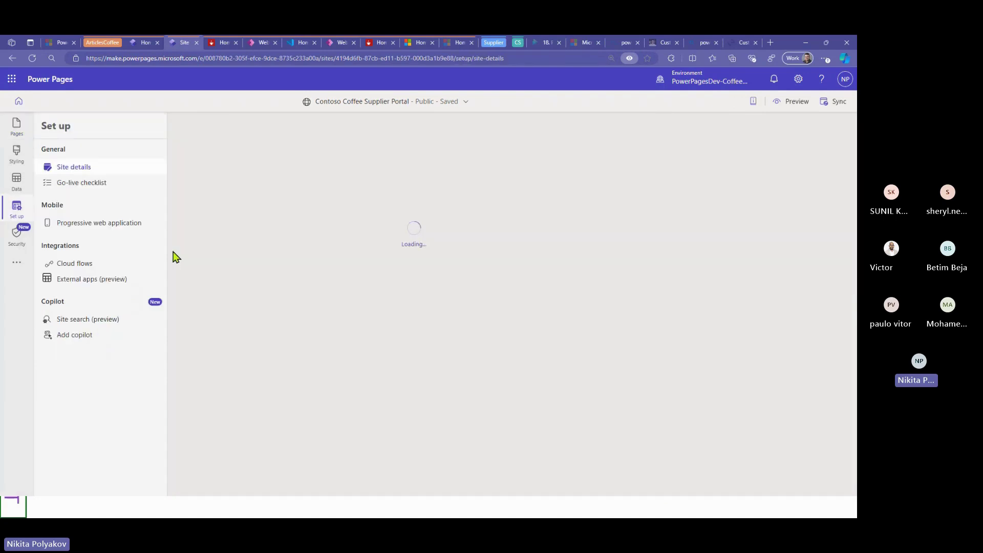
{"action": "left_click", "coordinate": [22, 186]}
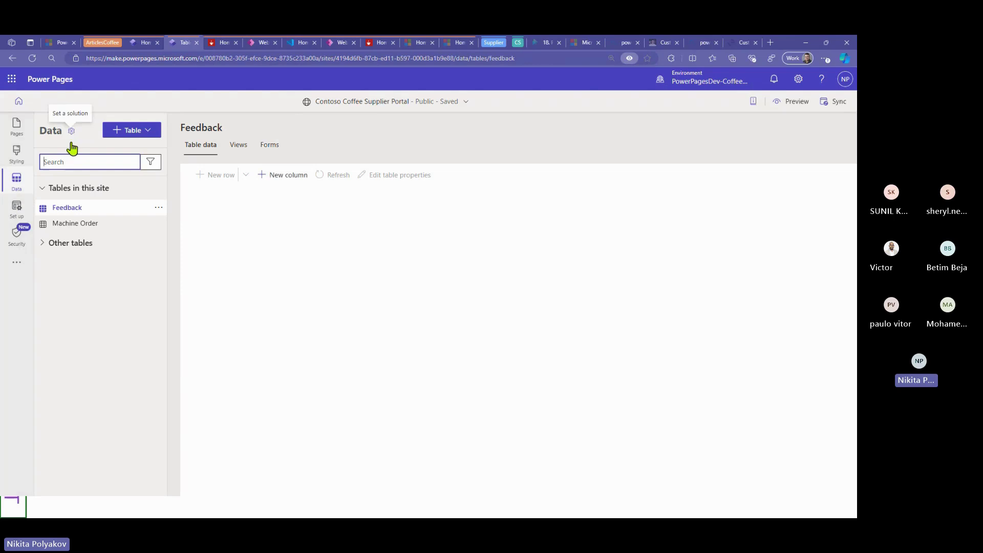
{"action": "scroll", "coordinate": [75, 146], "scroll_direction": "up", "scroll_amount": 3}
{"action": "scroll", "coordinate": [165, 246], "scroll_direction": "down", "scroll_amount": 2}
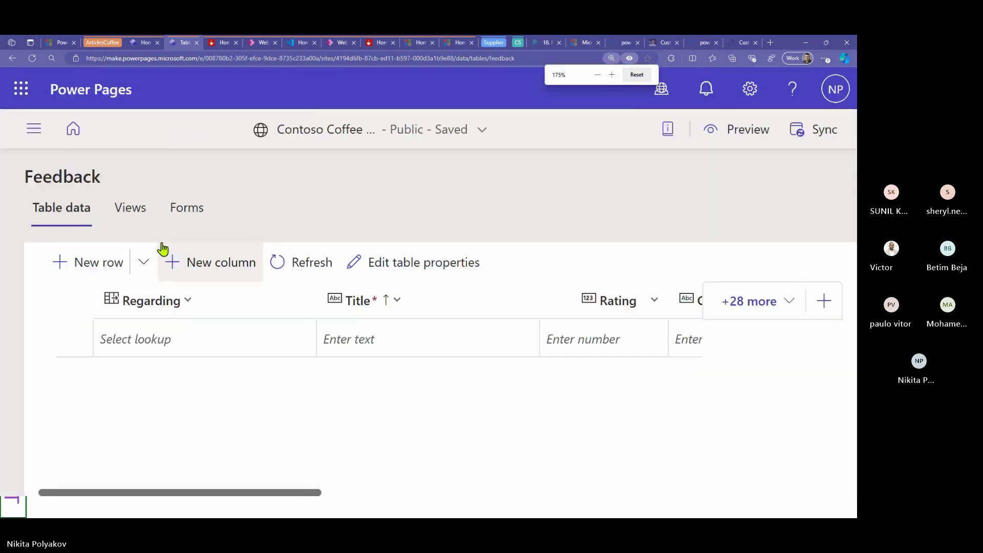
{"action": "left_click", "coordinate": [112, 170]}
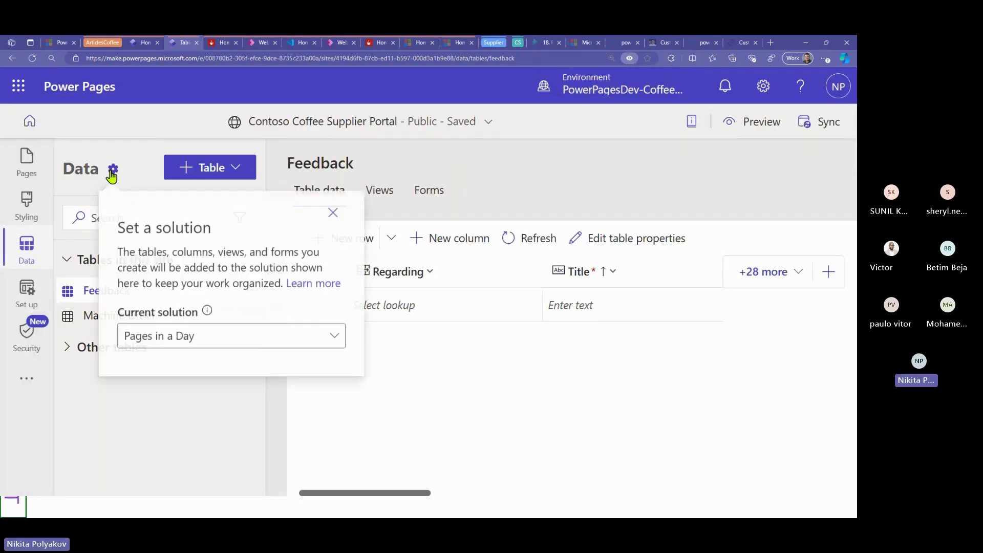
{"action": "left_click", "coordinate": [203, 335]}
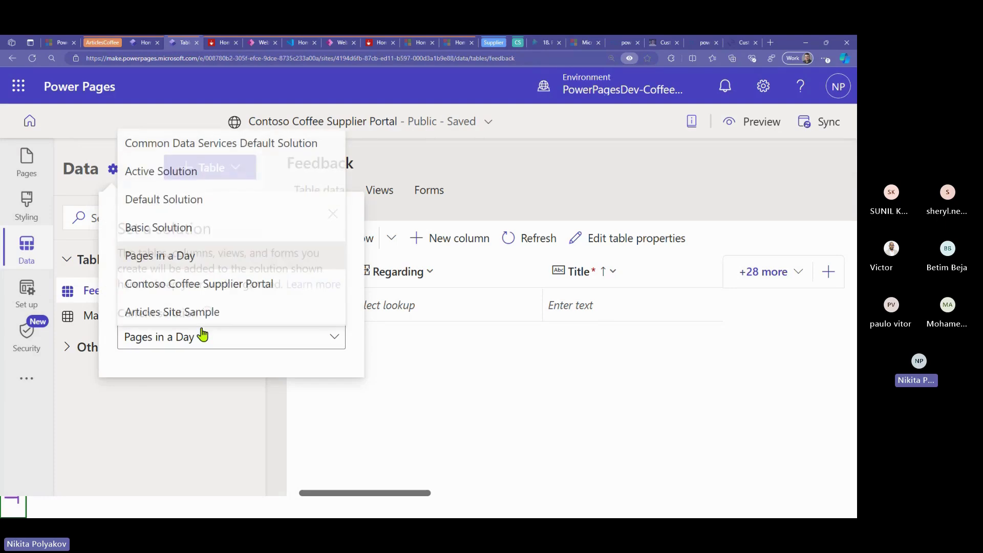
{"action": "left_click", "coordinate": [178, 256]}
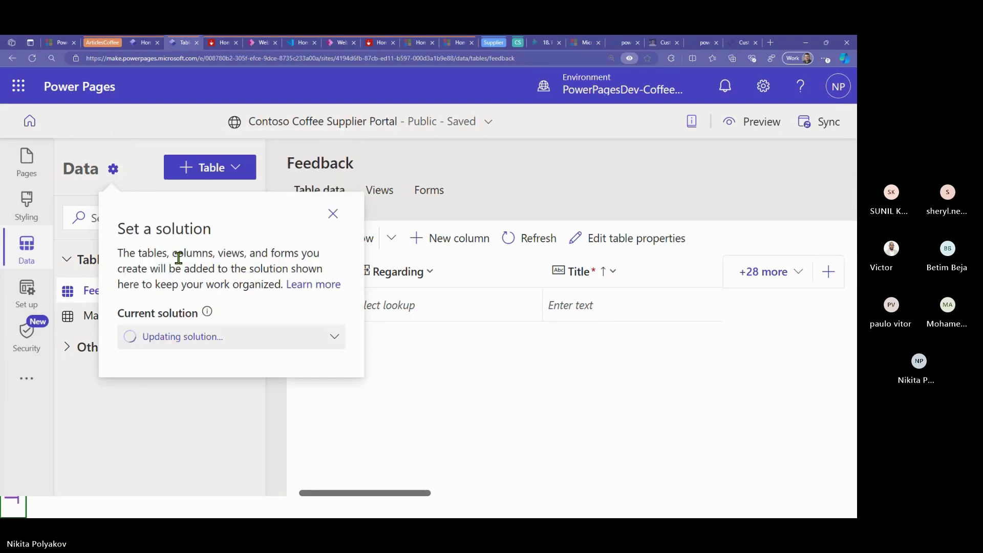
{"action": "left_click", "coordinate": [333, 214]}
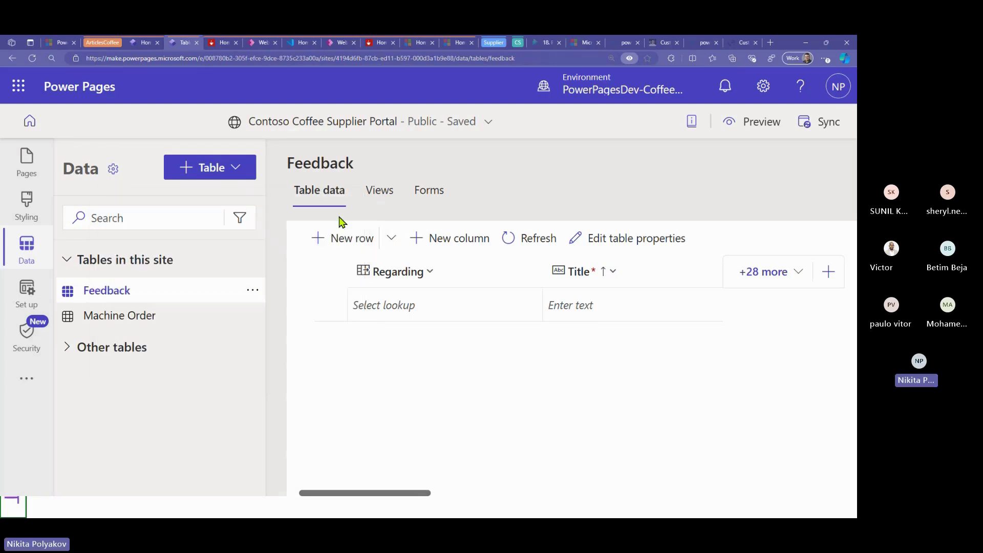
Open the Machine Order table, inspect the schema name prefix in a new table's advanced options and cancel the table.
{"action": "left_click", "coordinate": [145, 316]}
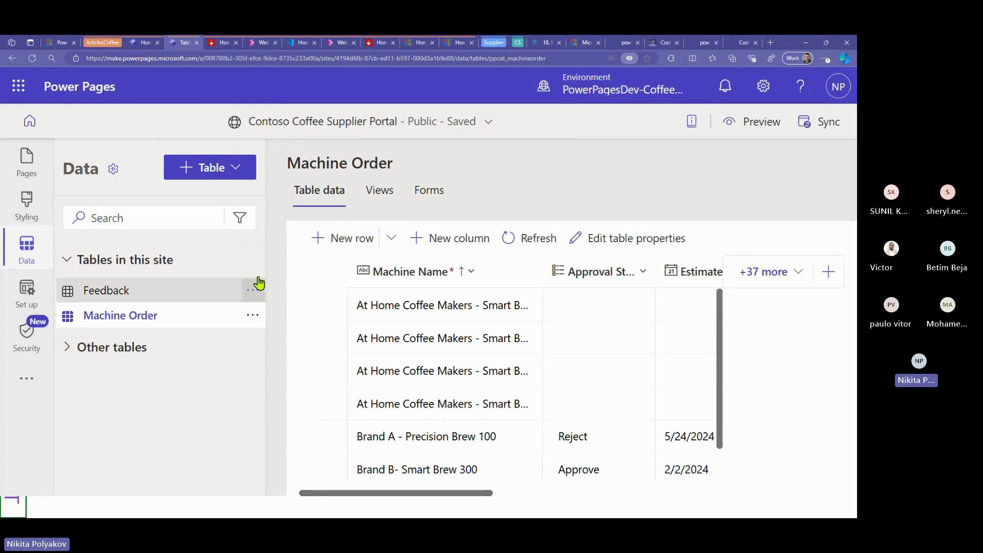
{"action": "left_click", "coordinate": [229, 175]}
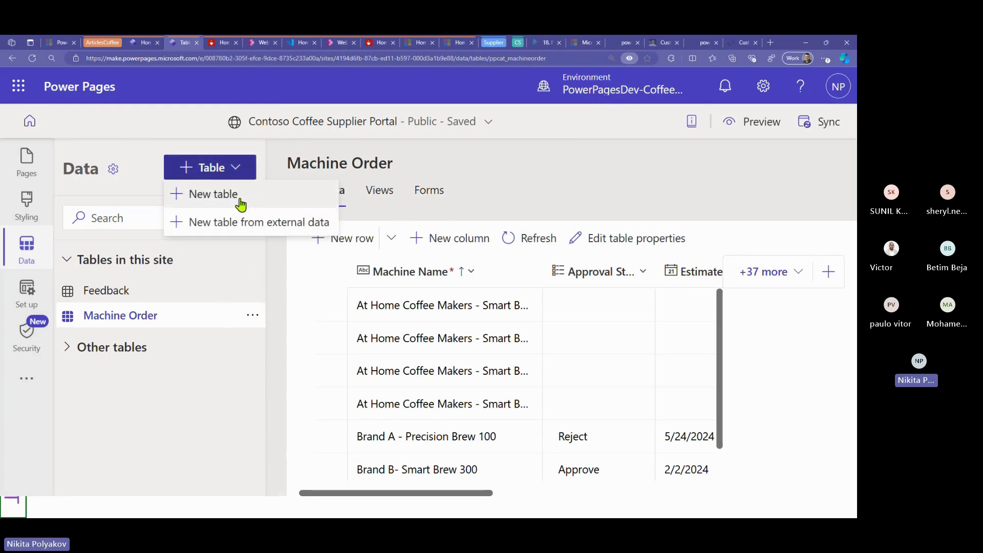
{"action": "left_click", "coordinate": [241, 200]}
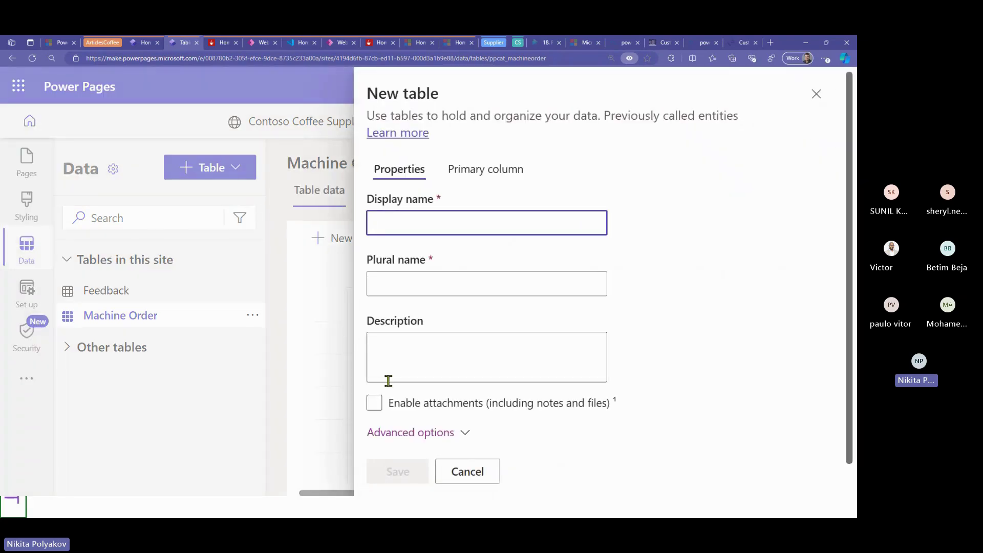
{"action": "left_click", "coordinate": [418, 434]}
{"action": "scroll", "coordinate": [669, 369], "scroll_direction": "down", "scroll_amount": 4}
{"action": "double_click", "coordinate": [398, 310]}
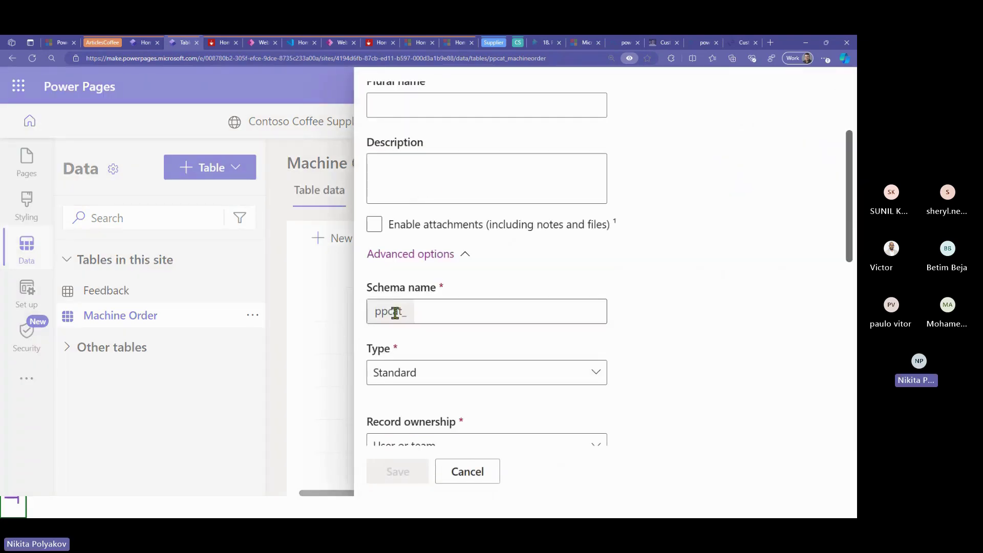
{"action": "left_click", "coordinate": [480, 475]}
Set the current solution to Common Data Services Default Solution.
{"action": "left_click", "coordinate": [114, 169]}
{"action": "left_click", "coordinate": [178, 337]}
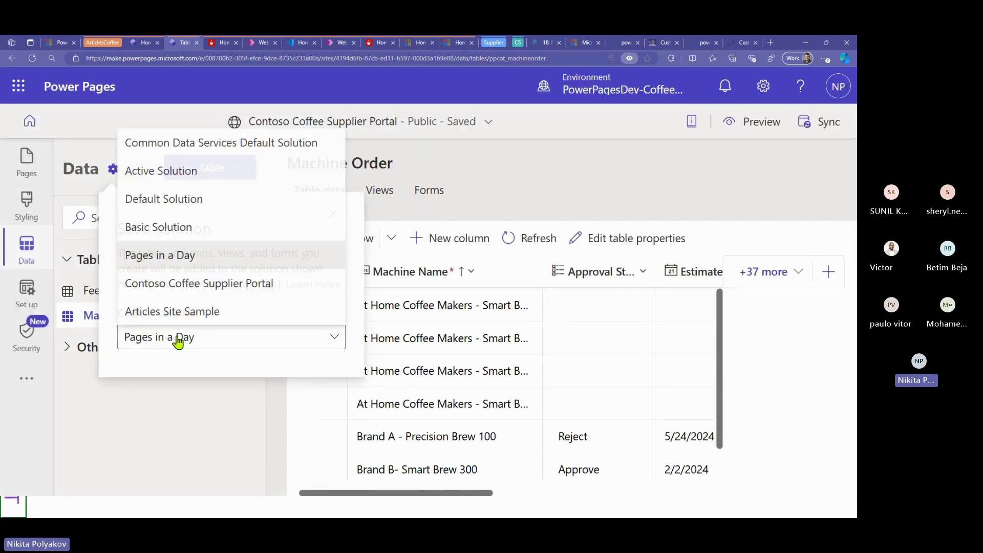
{"action": "left_click", "coordinate": [209, 153]}
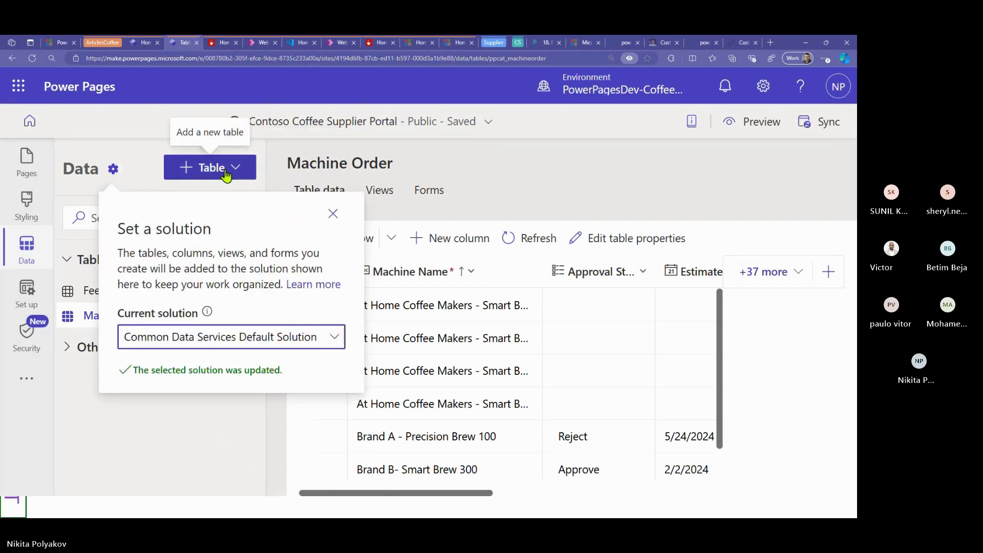
Start another new table, inspect the schema name prefix in its advanced options and cancel the table.
{"action": "left_click", "coordinate": [226, 174]}
{"action": "left_click", "coordinate": [220, 194]}
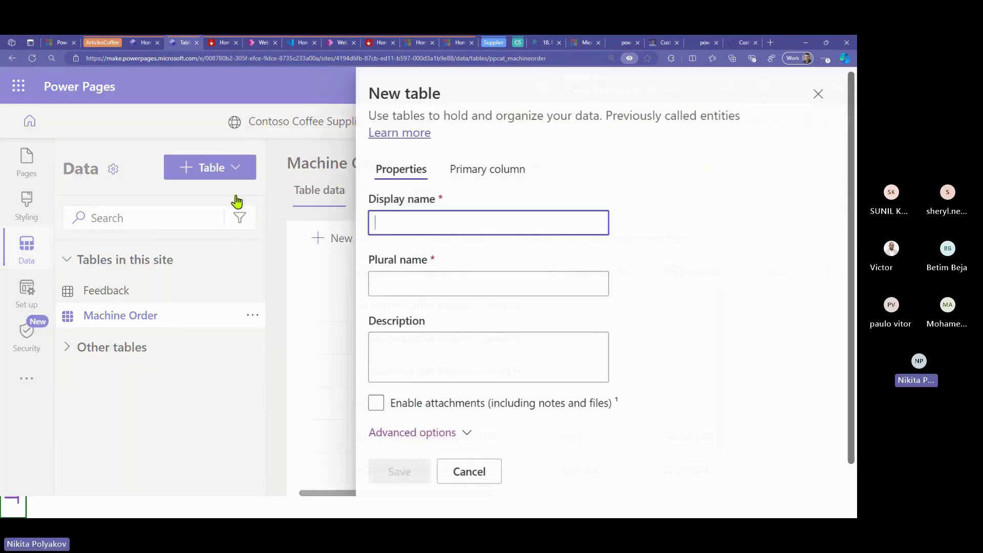
{"action": "left_click", "coordinate": [462, 431]}
{"action": "scroll", "coordinate": [382, 348], "scroll_direction": "down", "scroll_amount": 3}
{"action": "double_click", "coordinate": [390, 310]}
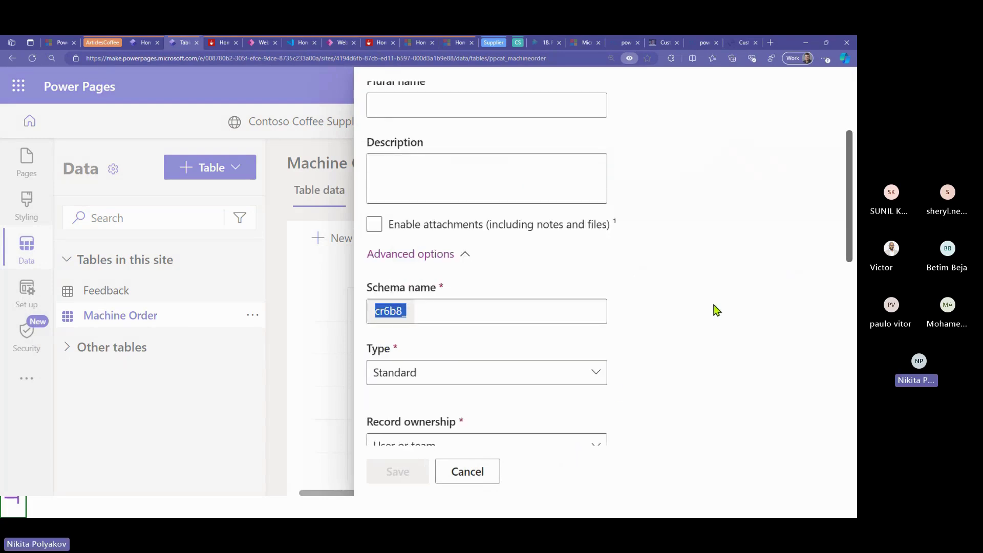
{"action": "left_click", "coordinate": [468, 472]}
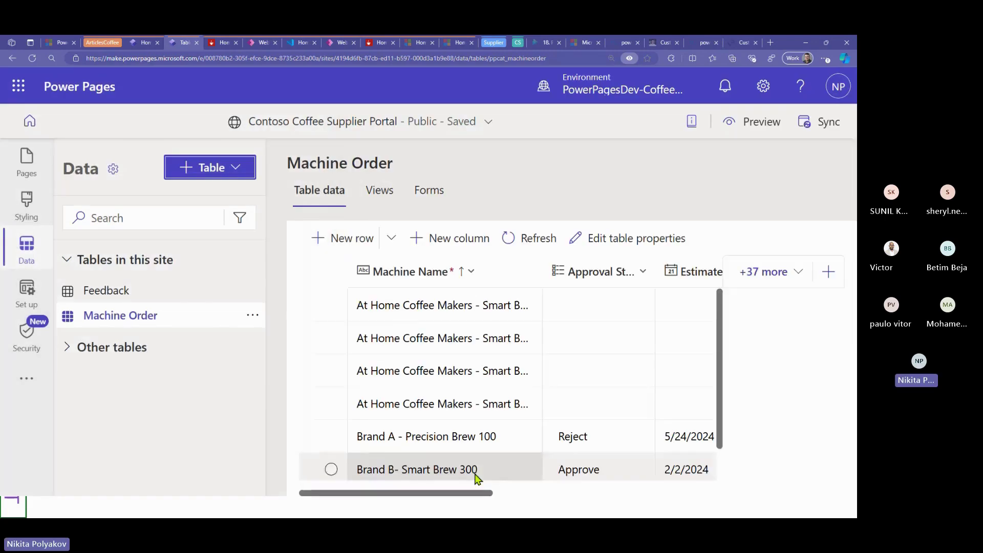
Set the current solution for the Data workspace to Default Solution.
{"action": "left_click", "coordinate": [114, 170]}
{"action": "left_click", "coordinate": [329, 341]}
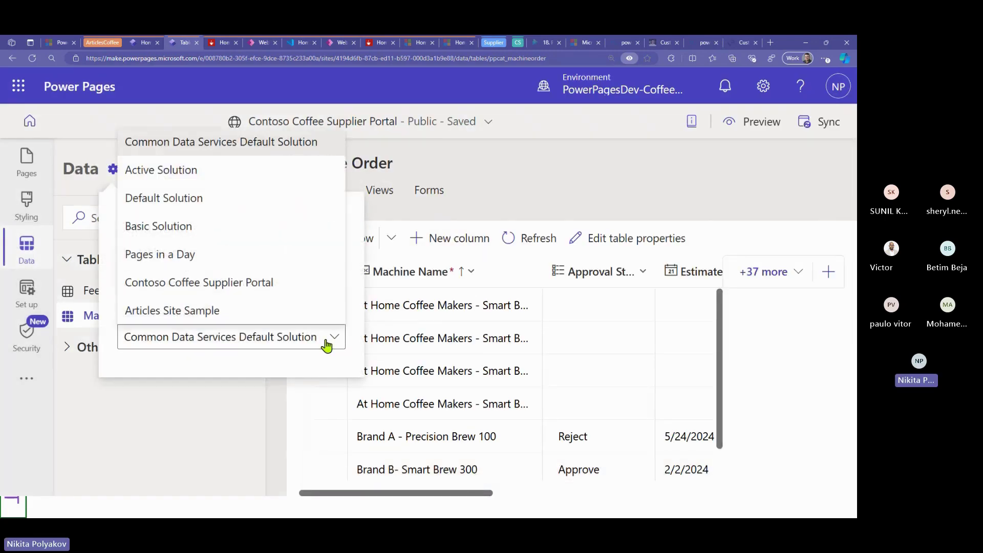
{"action": "left_click", "coordinate": [194, 203]}
{"action": "left_click", "coordinate": [511, 170]}
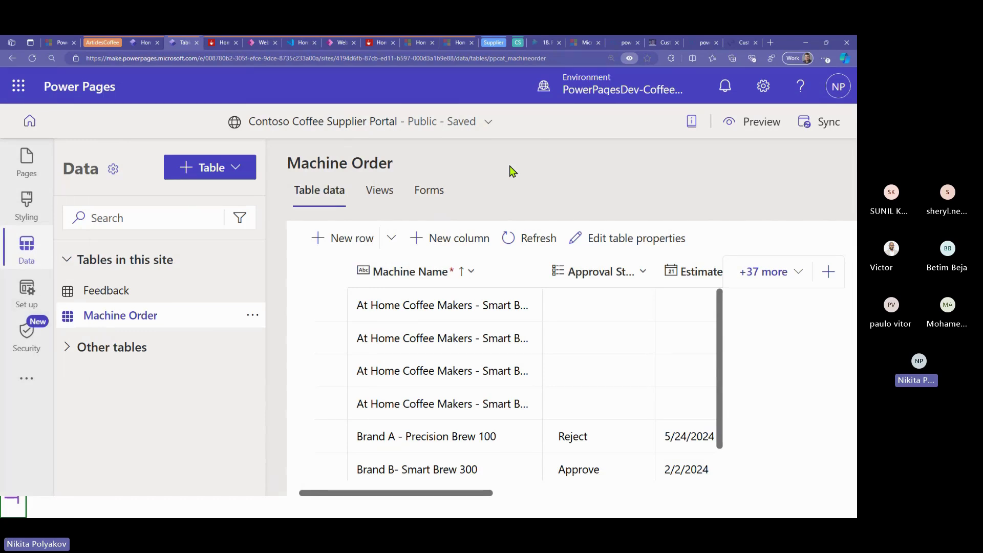
Browse the Set up, Security, Styling and Data workspaces, ending at the site's table permissions under Security.
{"action": "key", "text": "ctrl+minus"}
{"action": "key", "text": "ctrl+minus"}
{"action": "left_click", "coordinate": [19, 228]}
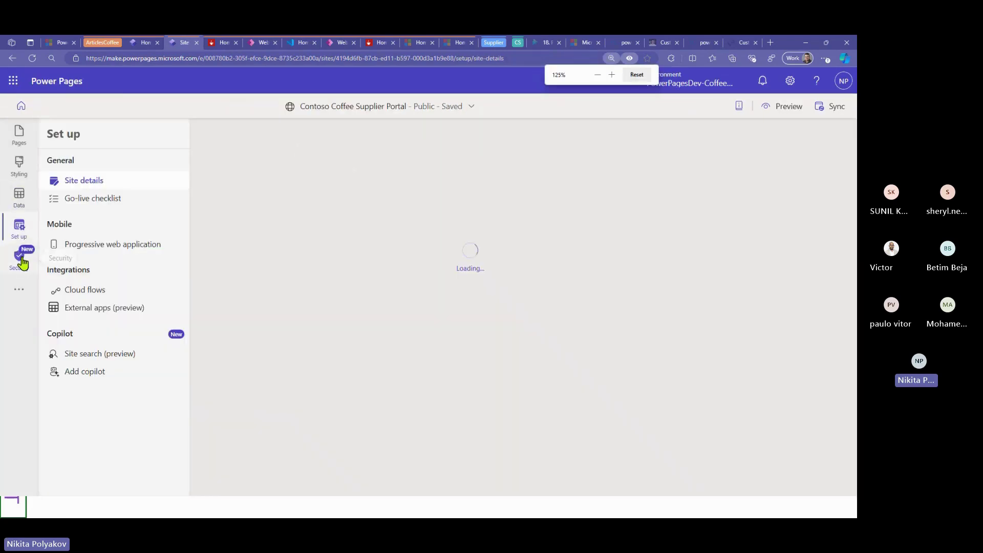
{"action": "left_click", "coordinate": [20, 258]}
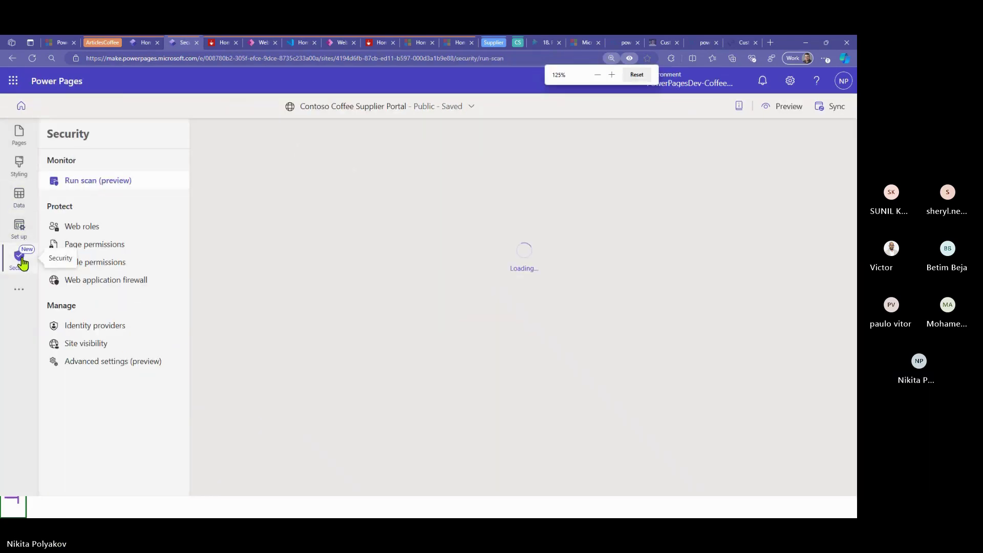
{"action": "left_click", "coordinate": [18, 162]}
{"action": "left_click", "coordinate": [20, 204]}
{"action": "left_click", "coordinate": [20, 256]}
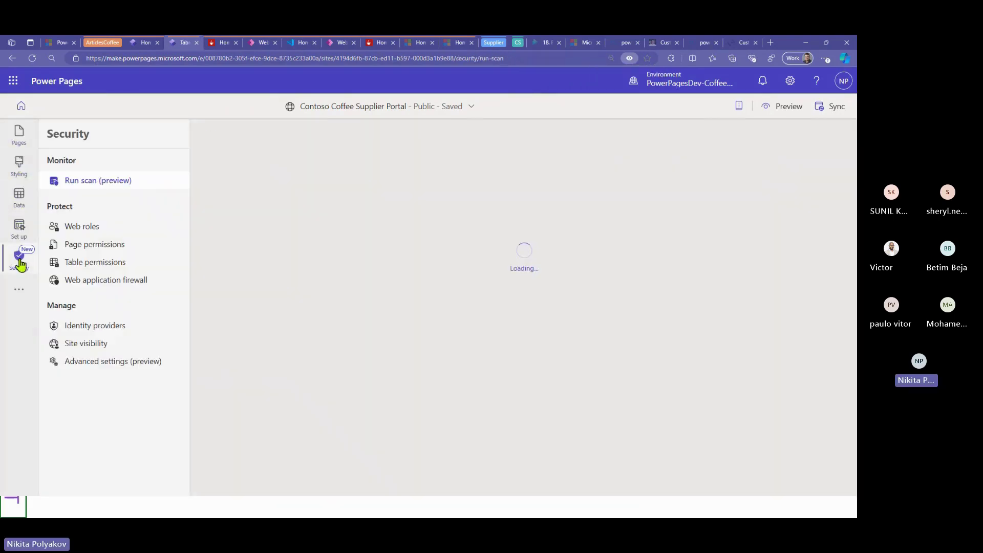
{"action": "left_click", "coordinate": [128, 263]}
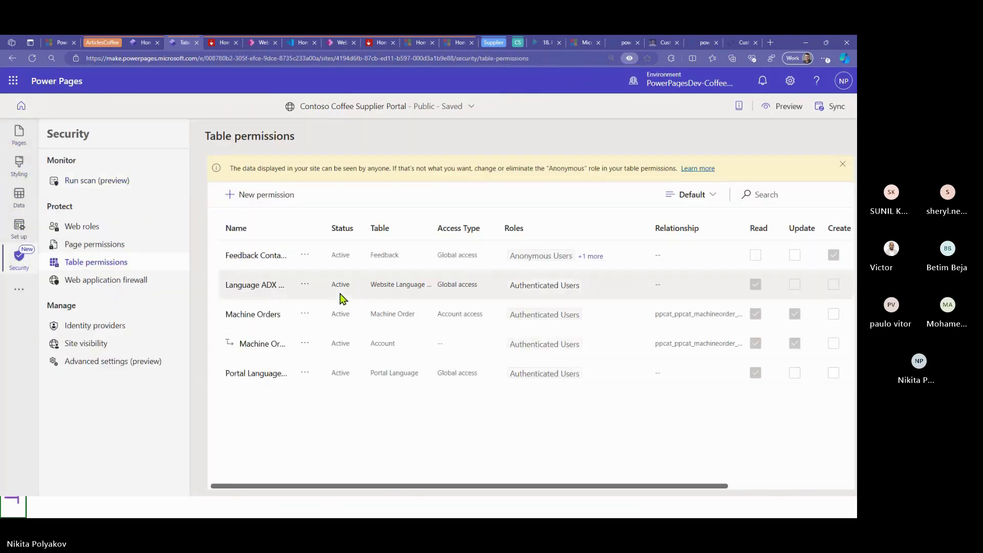
Open the Machine Orders table permission, examine its relationship choices and close it without saving.
{"action": "left_click", "coordinate": [271, 315]}
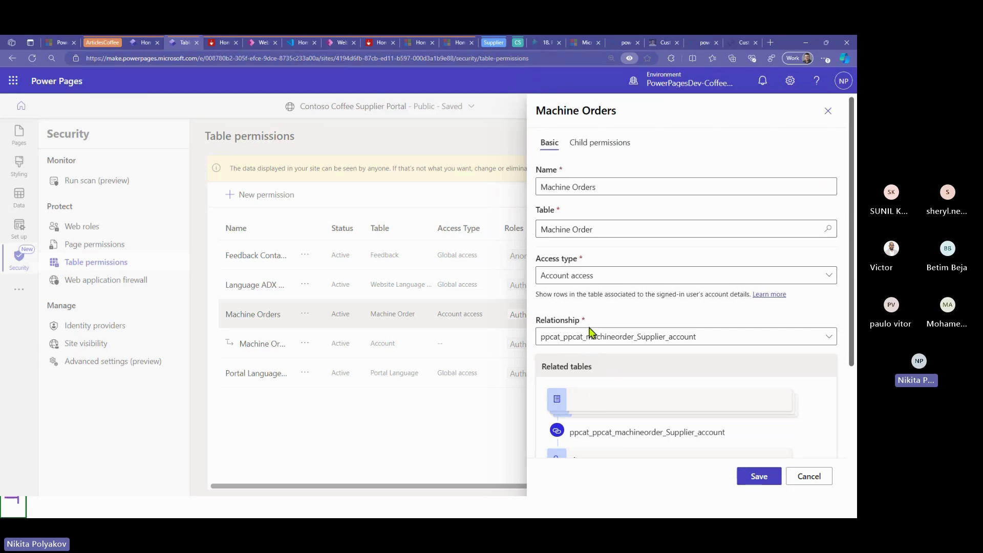
{"action": "left_click", "coordinate": [694, 341]}
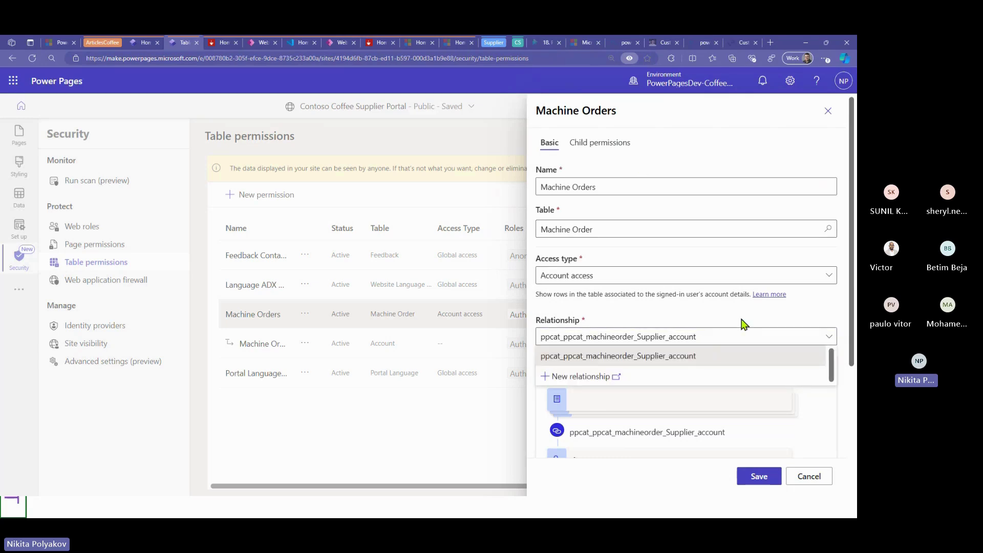
{"action": "left_click", "coordinate": [830, 125]}
{"action": "left_click", "coordinate": [833, 113]}
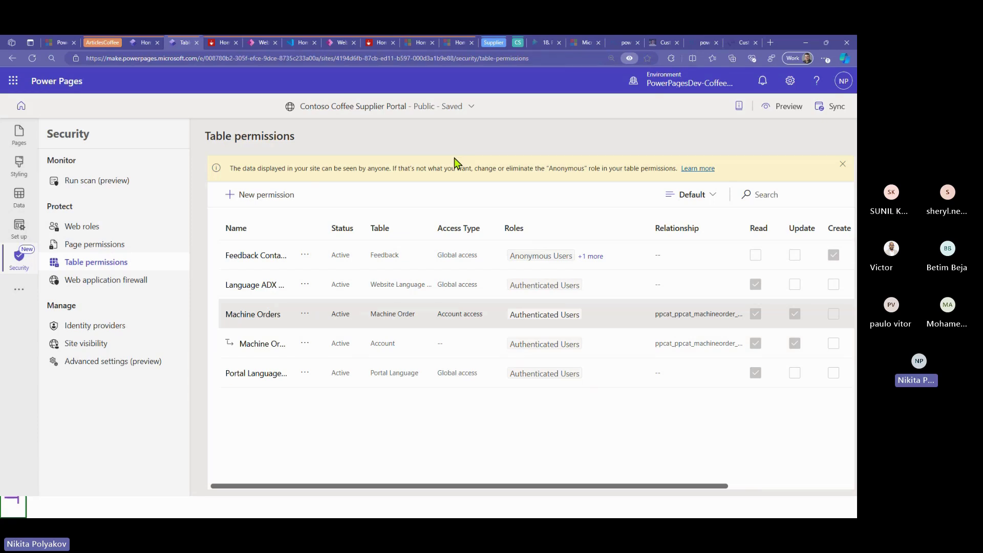
Sync the site configuration and open the Home page in the Pages workspace.
{"action": "left_click", "coordinate": [842, 164]}
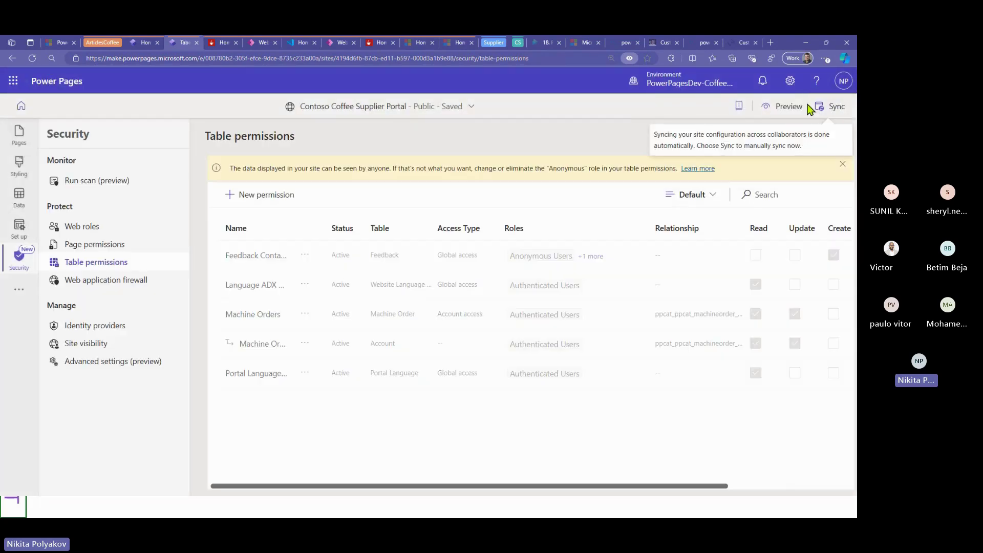
{"action": "left_click", "coordinate": [19, 138]}
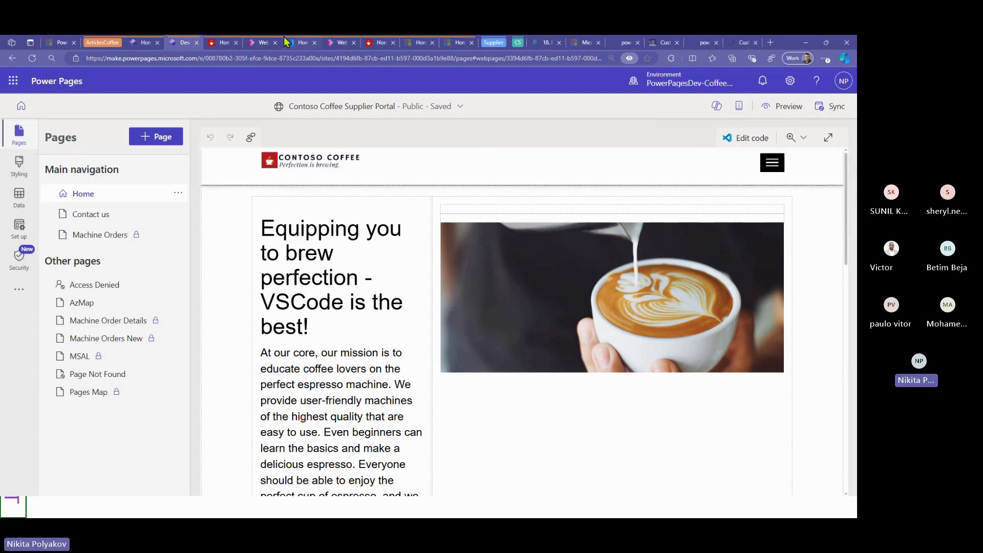
In Visual Studio Code, replace "VSCode is the best!" in the h1 heading of Home.en-US.webpage.copy.html with "!".
{"action": "left_click", "coordinate": [250, 42]}
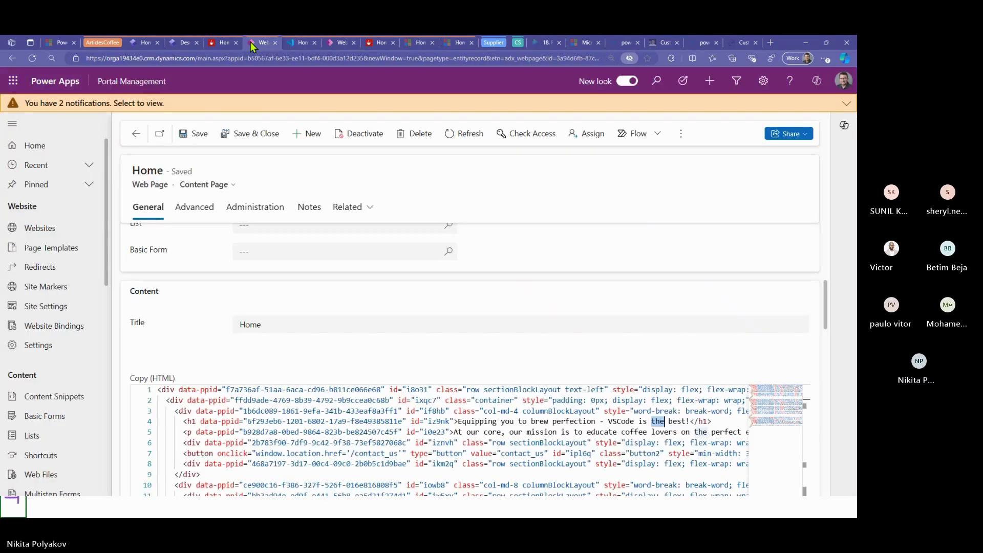
{"action": "left_click", "coordinate": [291, 42]}
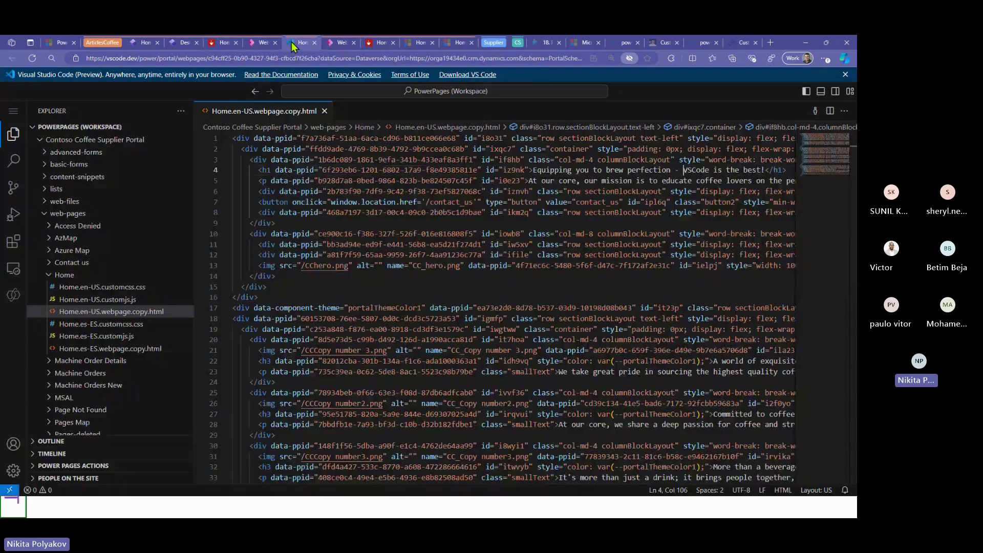
{"action": "left_click", "coordinate": [755, 171]}
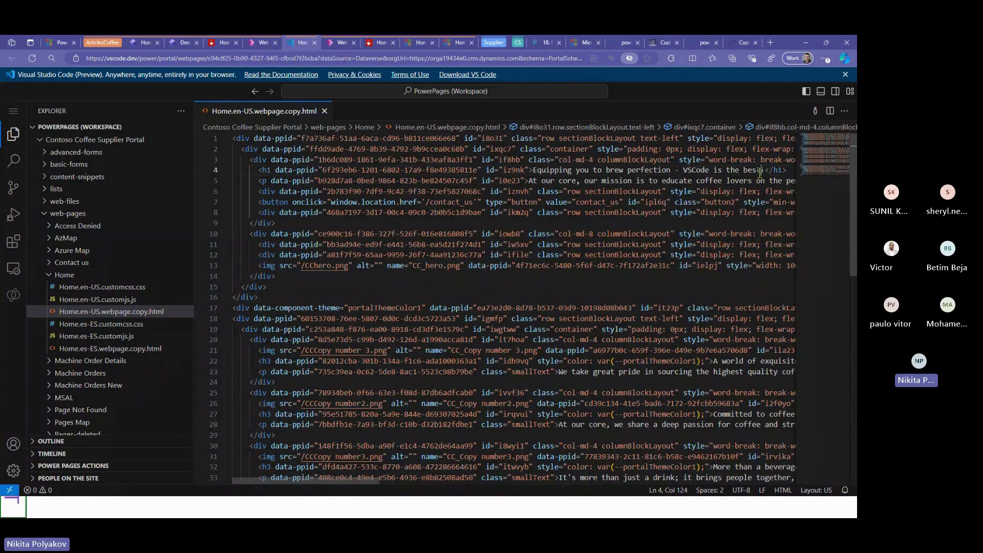
{"action": "key", "text": "ctrl+shift+Left"}
{"action": "key", "text": "ctrl+shift+Left"}
{"action": "key", "text": "ctrl+shift+Left"}
{"action": "key", "text": "ctrl+shift+Left"}
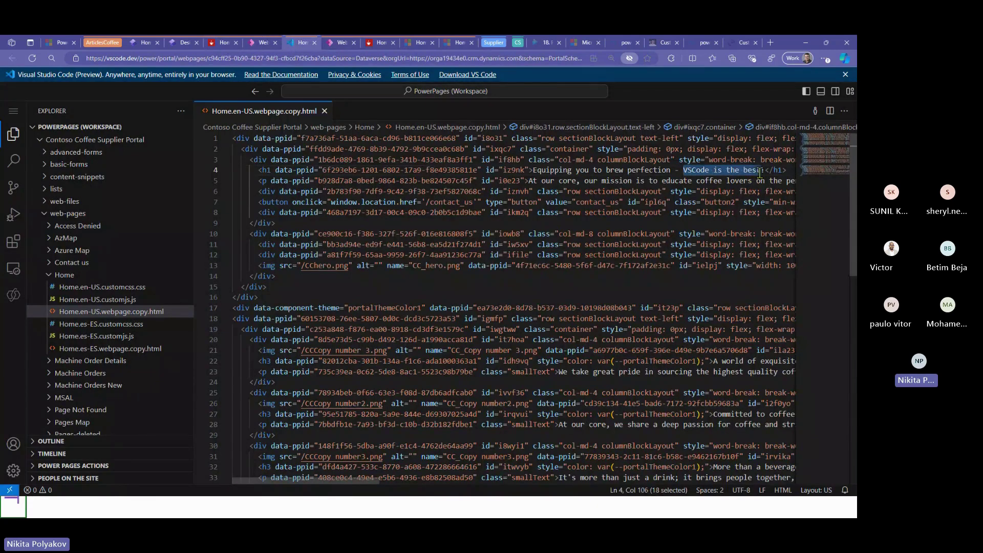
{"action": "type", "text": "!"}
Insert the word BEST before "perfection" in the h1 heading and save the file.
{"action": "key", "text": "ctrl+Left"}
{"action": "key", "text": "ctrl+Left"}
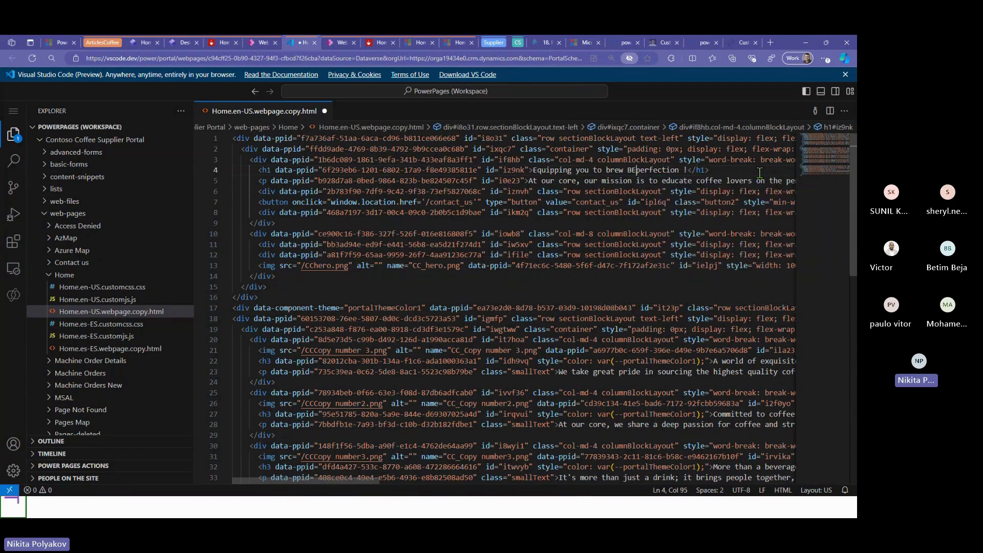
{"action": "type", "text": "BETS"}
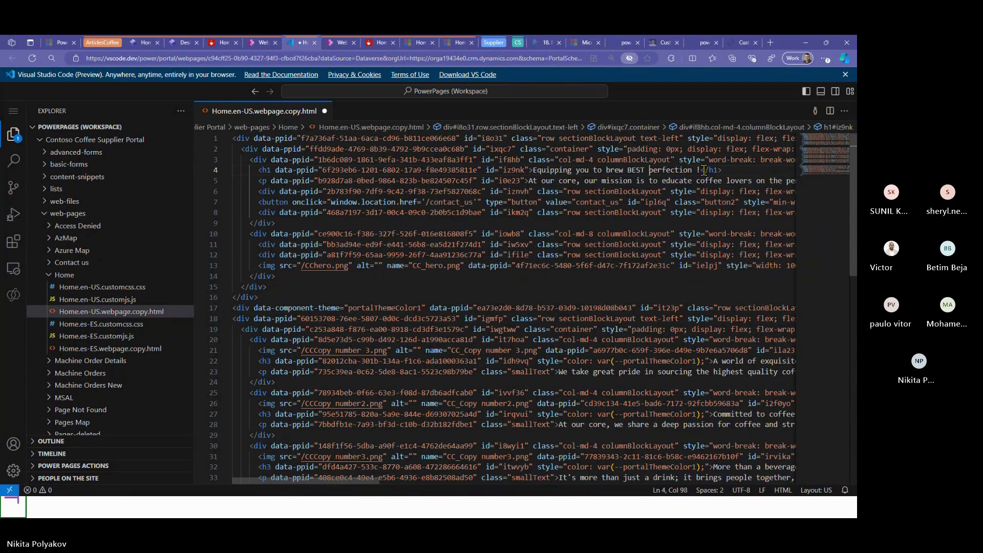
{"action": "key", "text": "ctrl+s"}
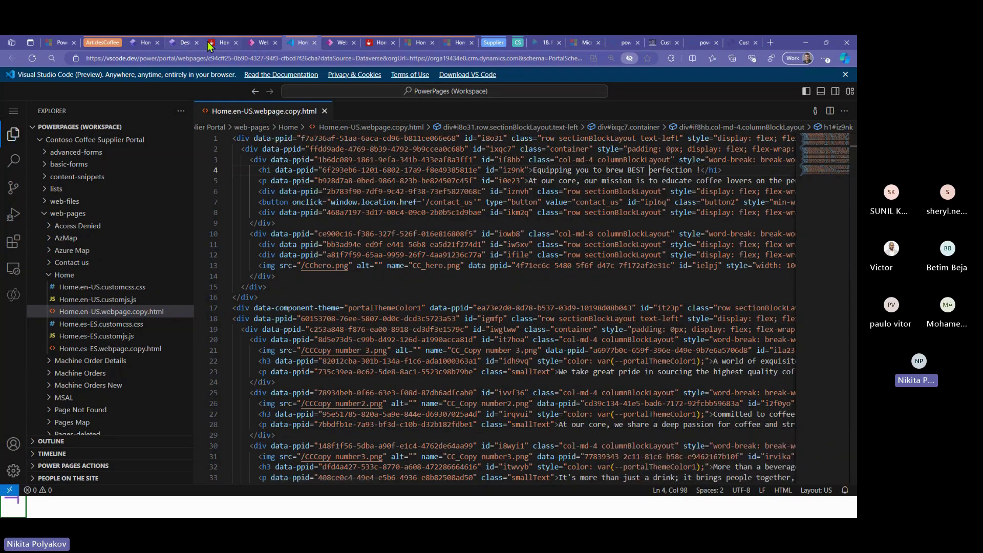
Reload the live Home page and compare its heading with the design studio and Visual Studio Code versions.
{"action": "left_click", "coordinate": [222, 43]}
{"action": "left_click", "coordinate": [32, 58]}
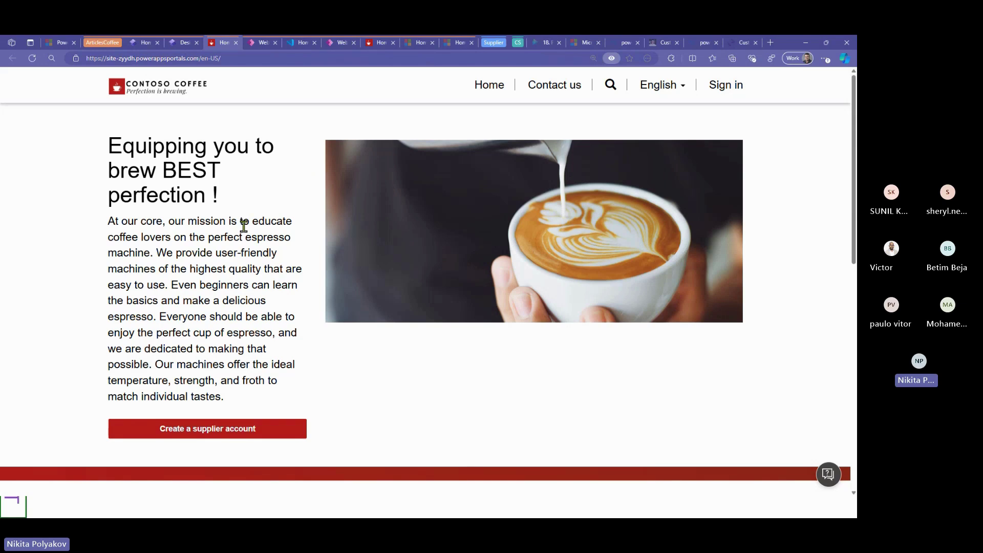
{"action": "left_click", "coordinate": [509, 100]}
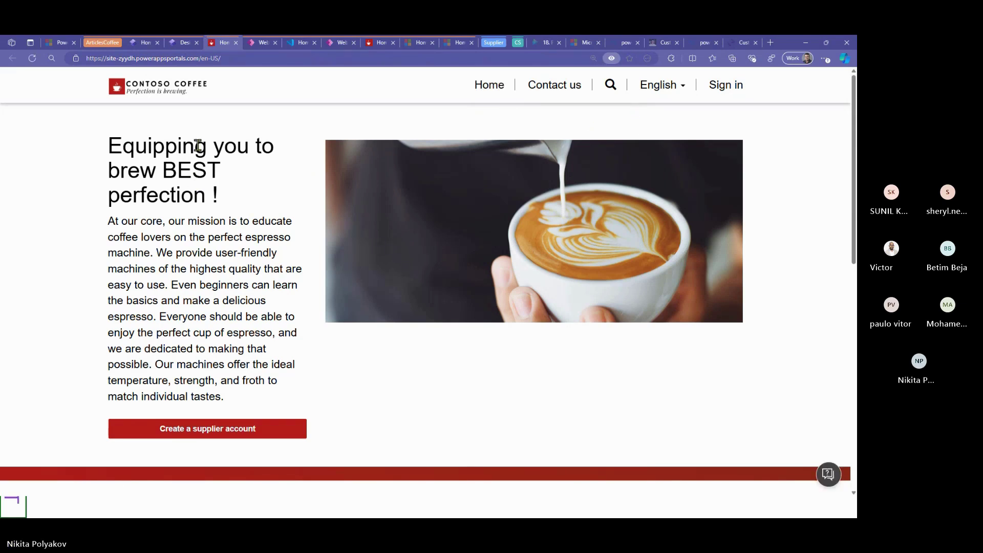
{"action": "left_click", "coordinate": [182, 43]}
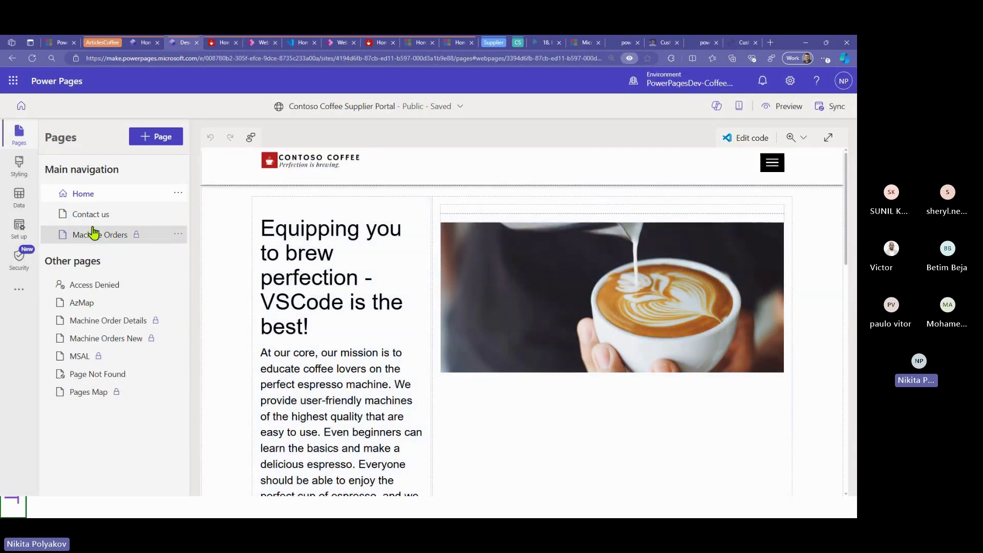
{"action": "left_click", "coordinate": [293, 45]}
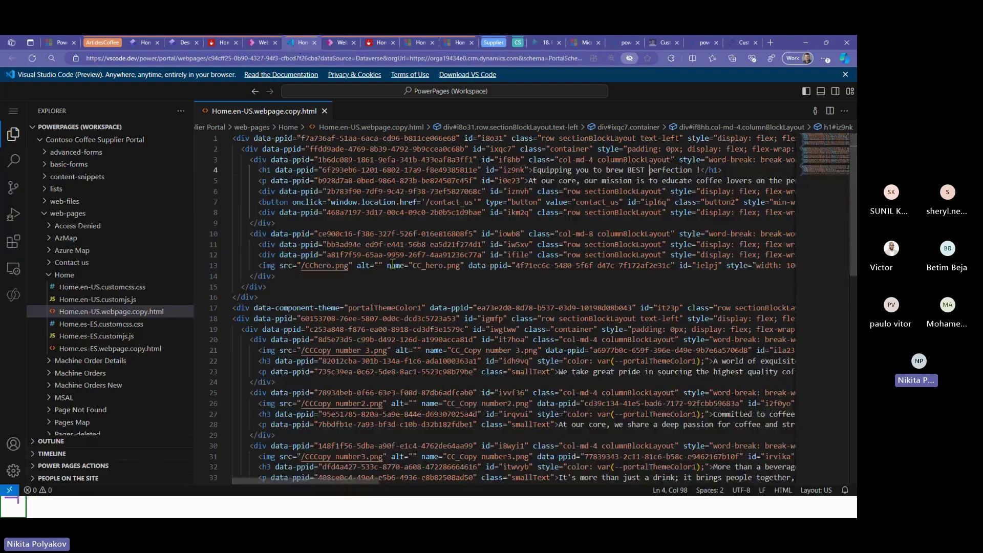
Return to the design studio and examine the Desktop and Mobile preview options for the site.
{"action": "left_click", "coordinate": [174, 41]}
{"action": "left_click", "coordinate": [782, 110]}
{"action": "key", "text": "ctrl+plus"}
{"action": "key", "text": "ctrl+plus"}
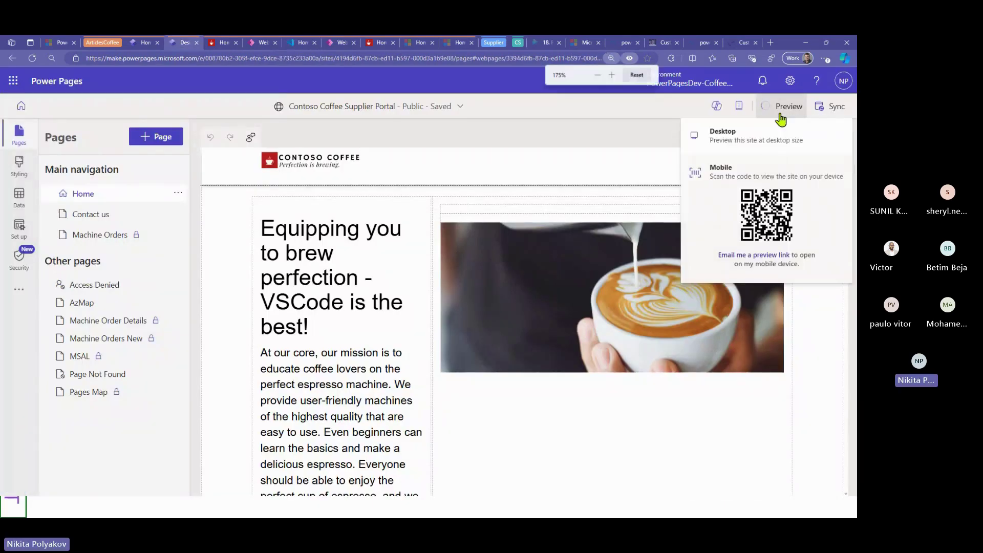
{"action": "left_click", "coordinate": [753, 134]}
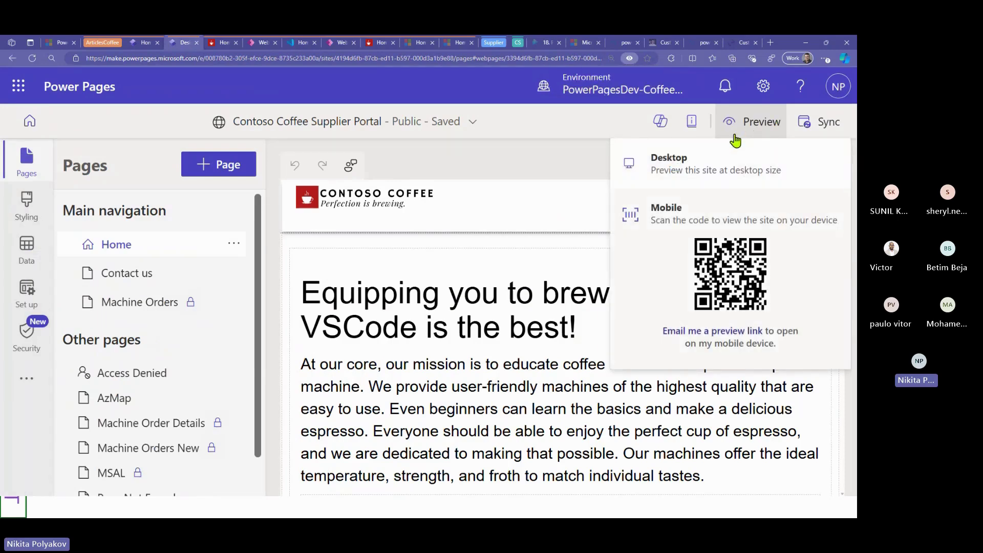
{"action": "left_click", "coordinate": [737, 123]}
{"action": "left_click", "coordinate": [734, 128]}
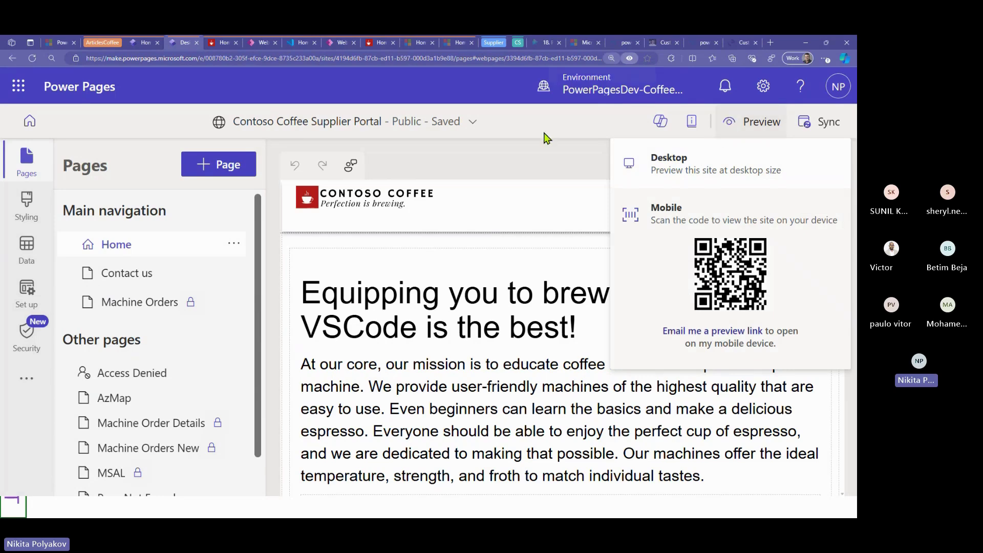
{"action": "key", "text": "ctrl+minus"}
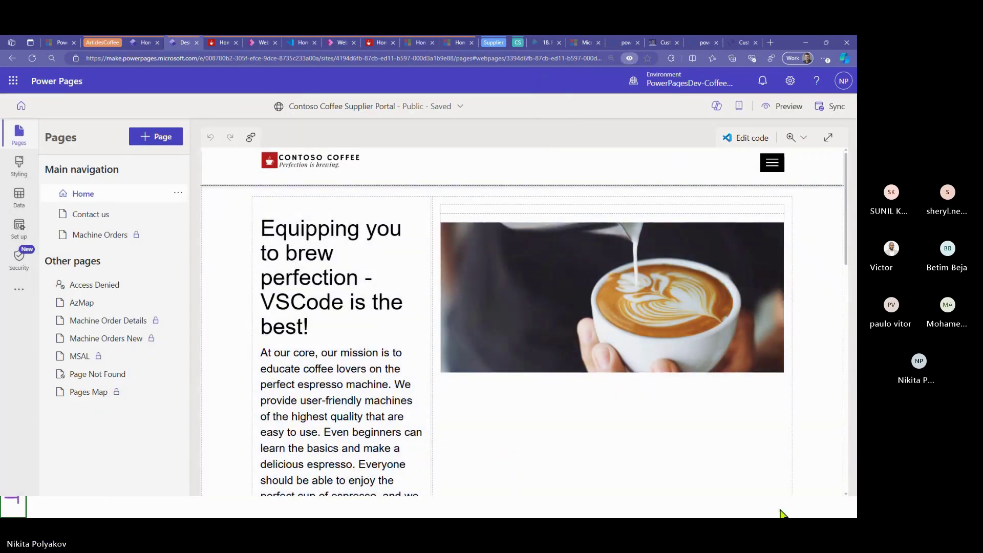
Switch to the live Home page and reload it.
{"action": "left_click", "coordinate": [226, 41]}
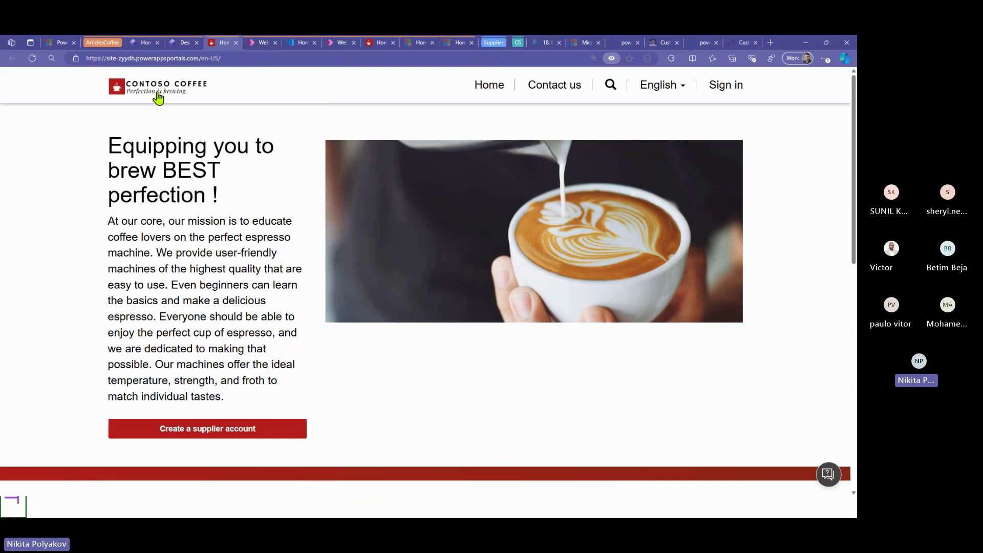
{"action": "key", "text": "F5"}
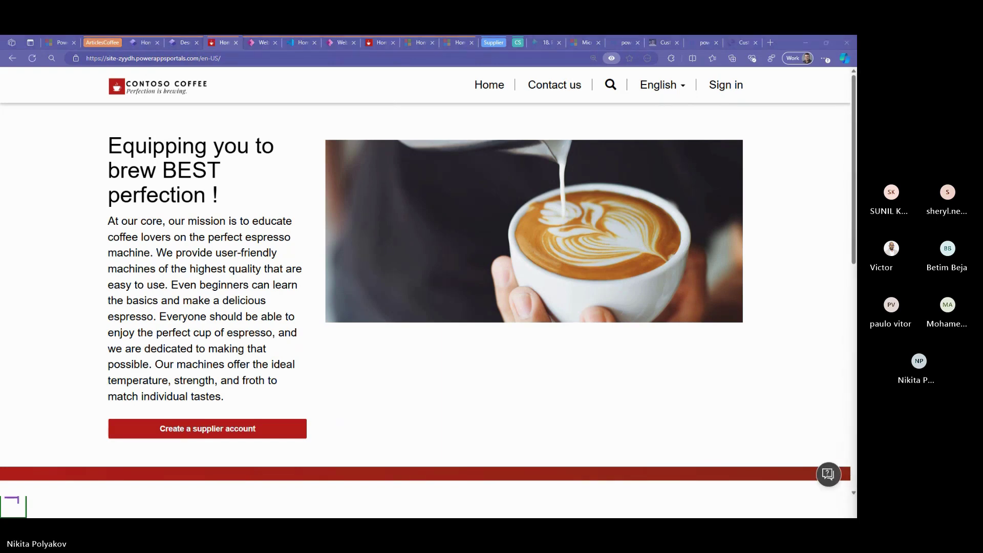
Show the presentation through the Low Code to Pro Code Capabilities slide, then return to the design studio.
{"action": "key", "text": "alt+Tab"}
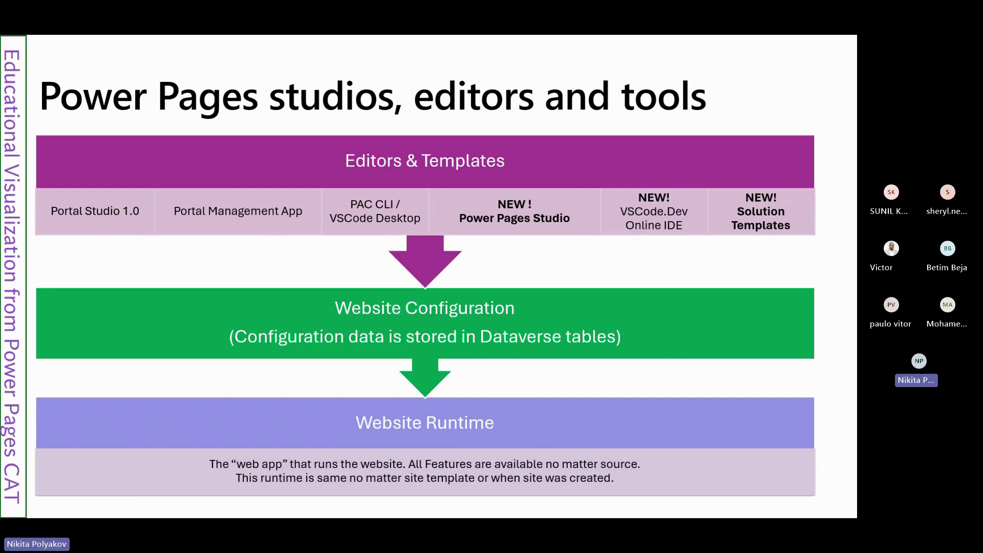
{"action": "left_click", "coordinate": [508, 253]}
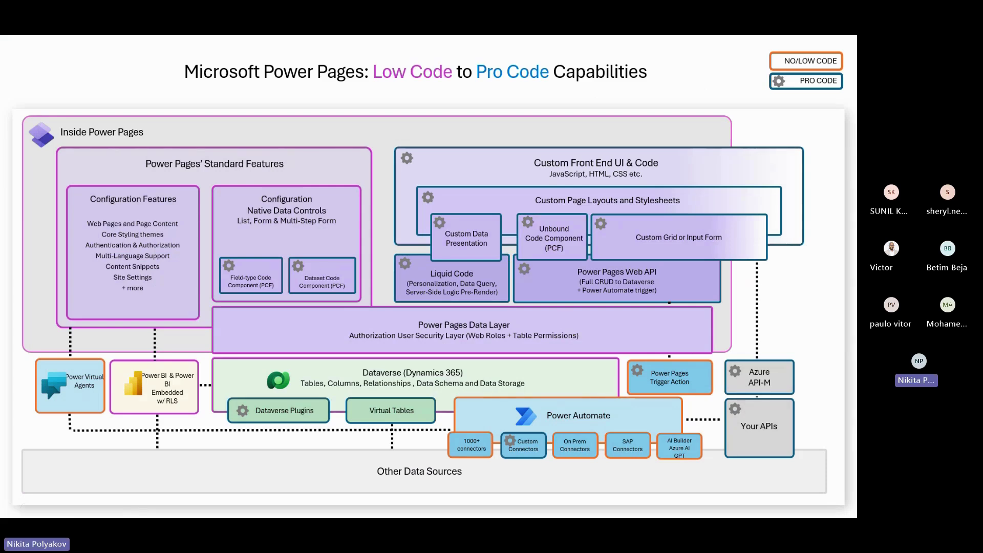
{"action": "key", "text": "alt+Tab"}
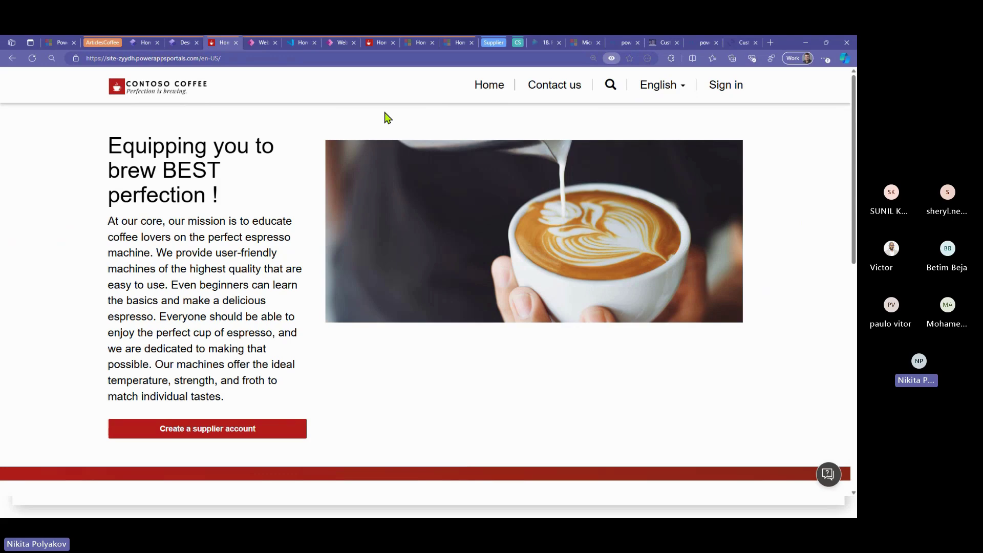
{"action": "left_click", "coordinate": [177, 47]}
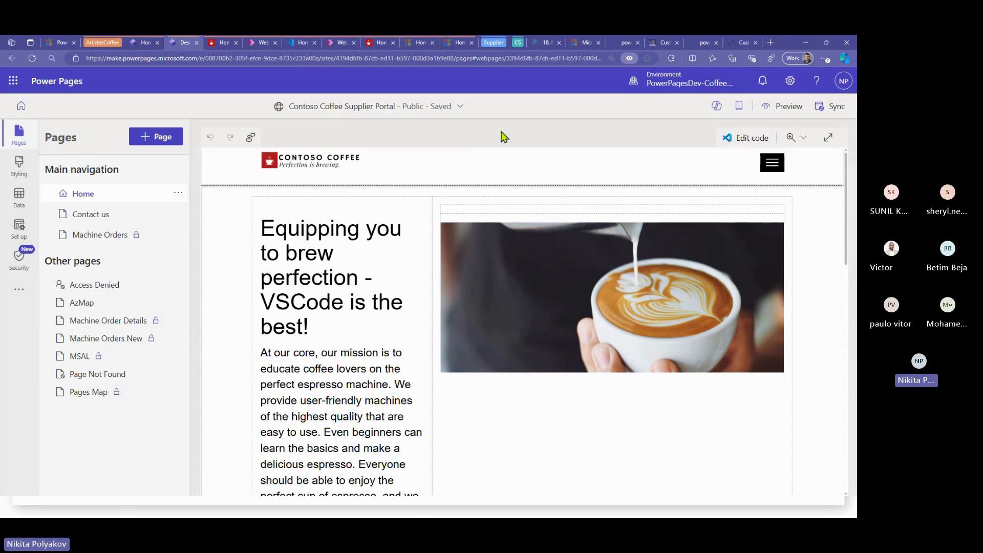
Reload the design studio, dismiss the anonymous data notice, and change the Home heading's ending to "perfection!!!".
{"action": "key", "text": "F5"}
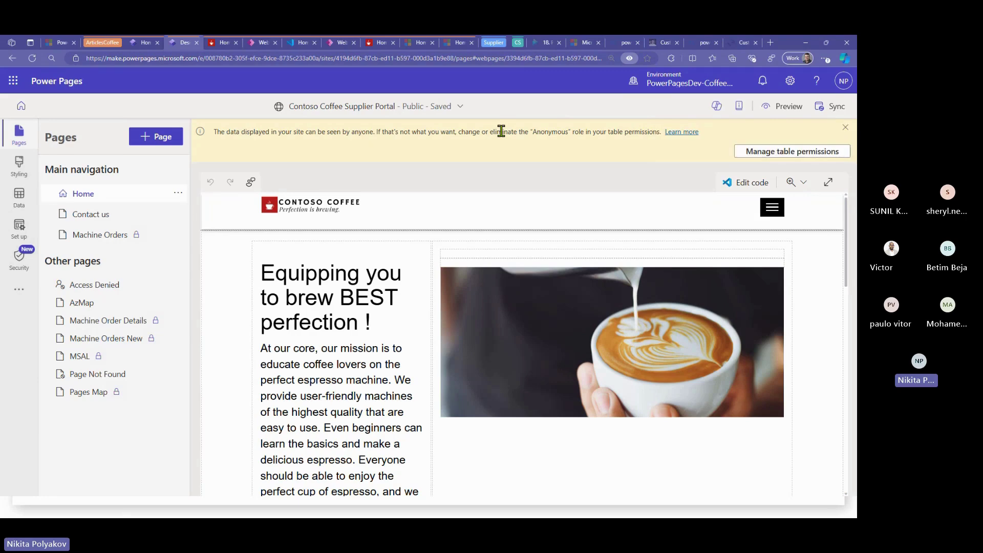
{"action": "left_click", "coordinate": [849, 132]}
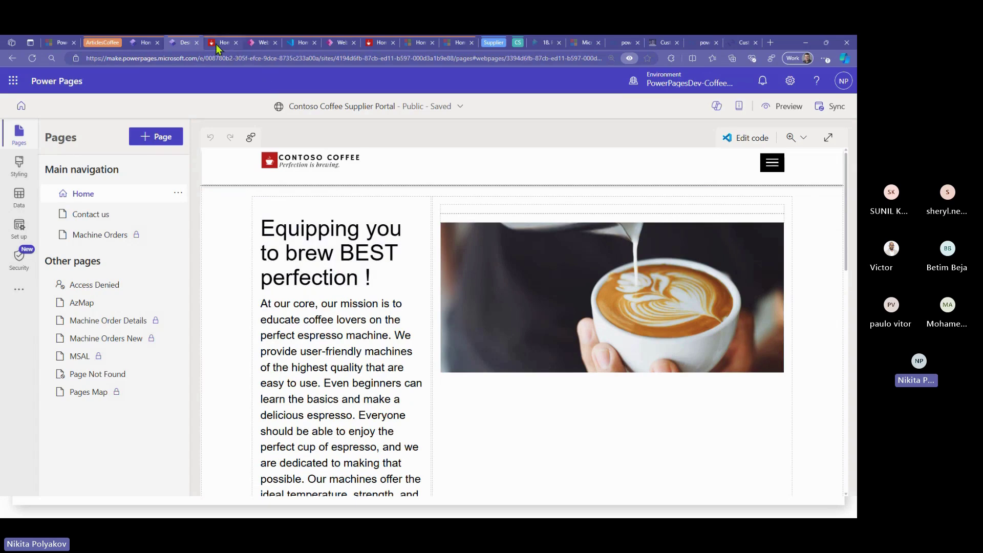
{"action": "left_click", "coordinate": [362, 280]}
{"action": "double_click", "coordinate": [363, 282]}
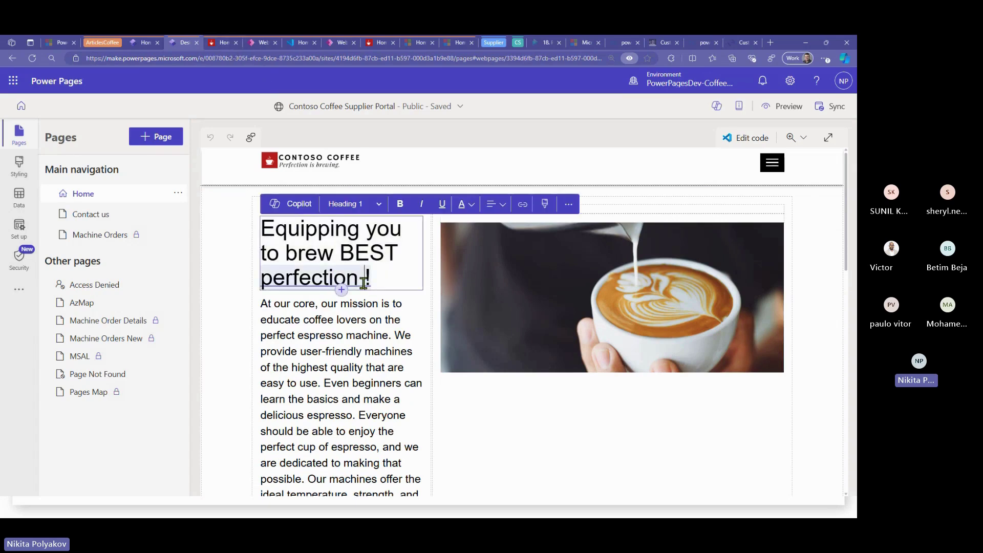
{"action": "type", "text": "!!"}
{"action": "left_click", "coordinate": [420, 164]}
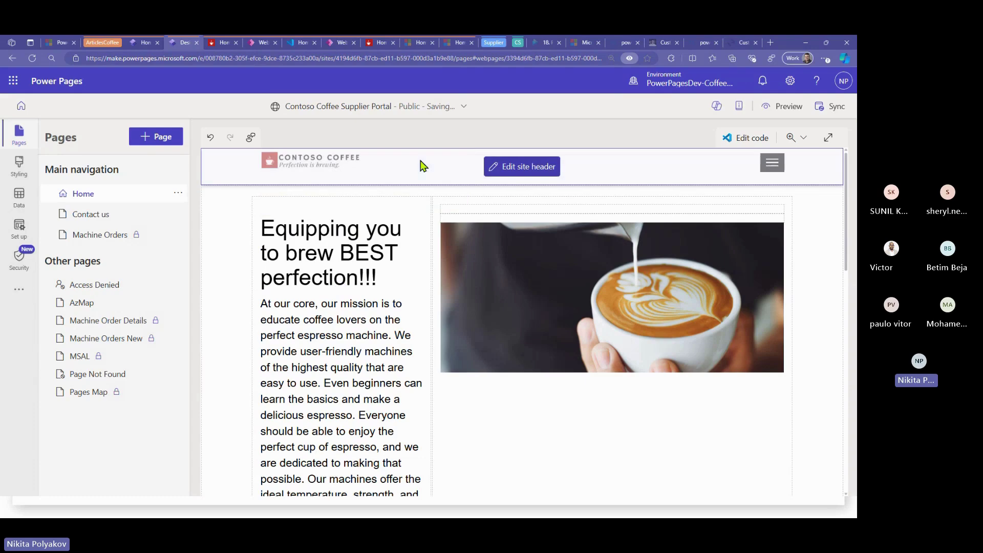
Open the site's preview options, reload the live Home page to check its heading, and return to the design studio.
{"action": "left_click", "coordinate": [783, 107]}
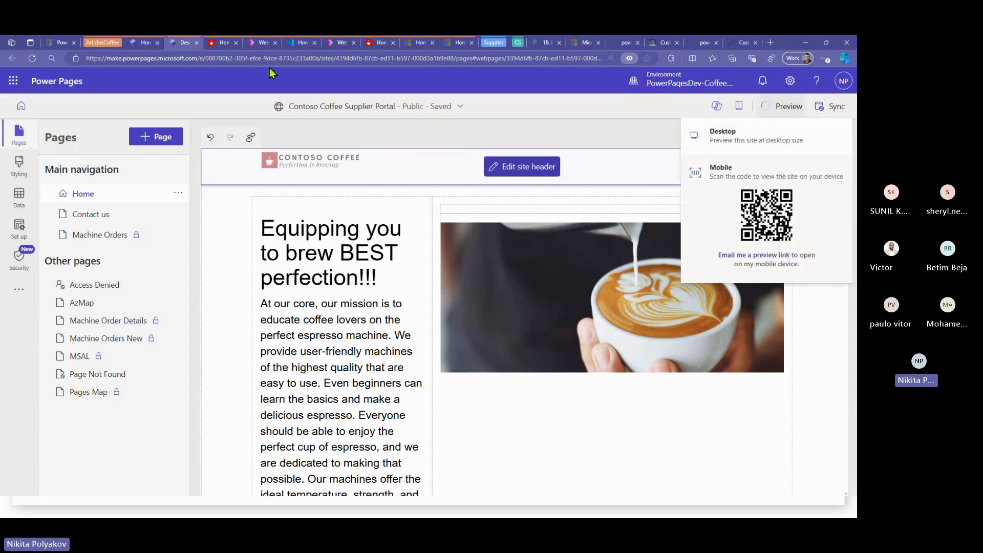
{"action": "left_click", "coordinate": [216, 42]}
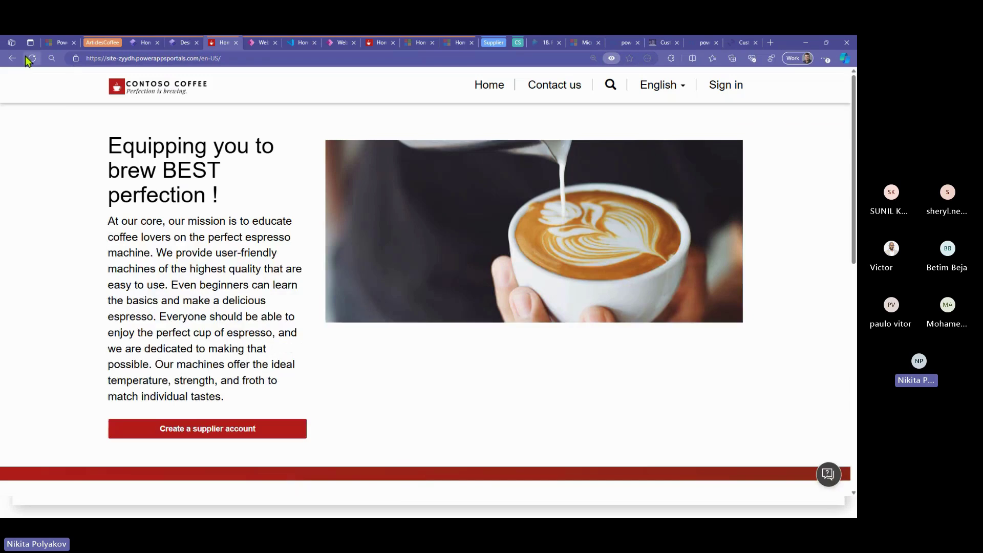
{"action": "left_click", "coordinate": [31, 59]}
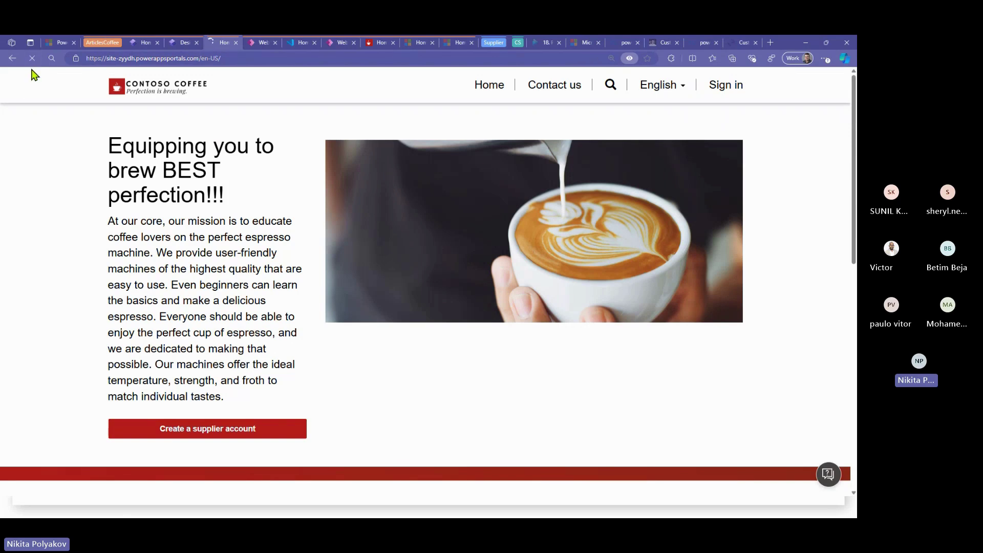
{"action": "left_click", "coordinate": [32, 60]}
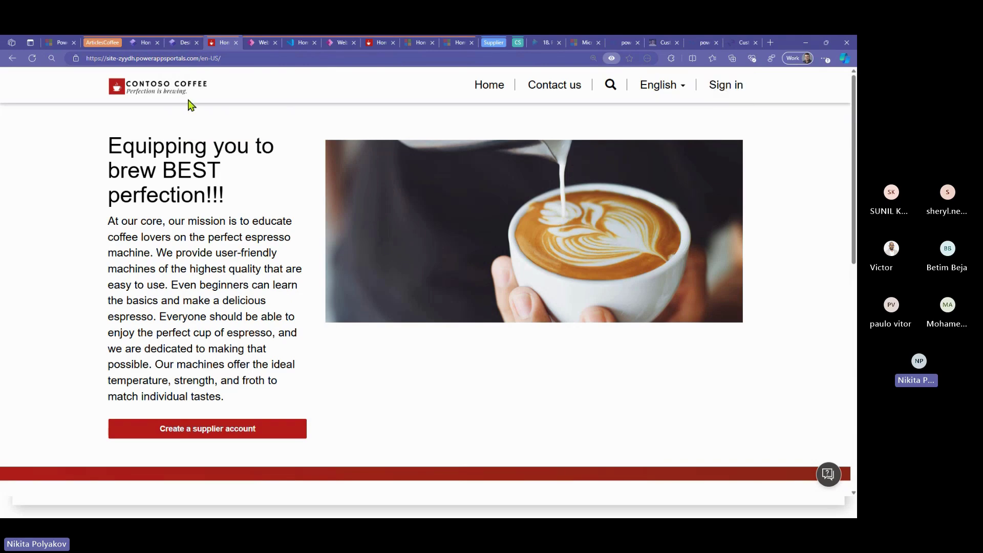
{"action": "left_click", "coordinate": [182, 43]}
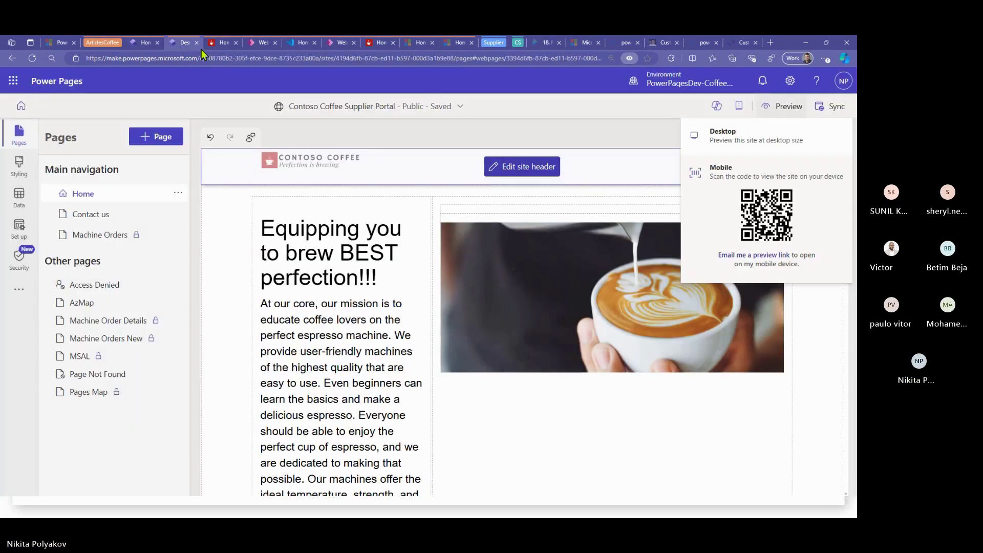
{"action": "left_click", "coordinate": [666, 111]}
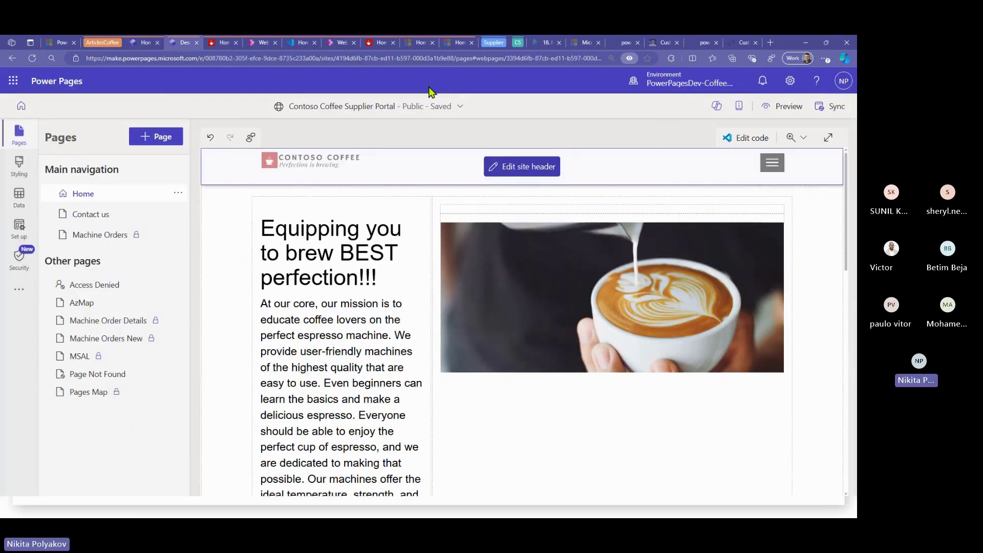
Reopen the site's preview options in the design studio and go to the live site's sign-in page.
{"action": "left_click", "coordinate": [226, 44]}
{"action": "left_click", "coordinate": [256, 45]}
{"action": "left_click", "coordinate": [182, 42]}
{"action": "left_click", "coordinate": [772, 112]}
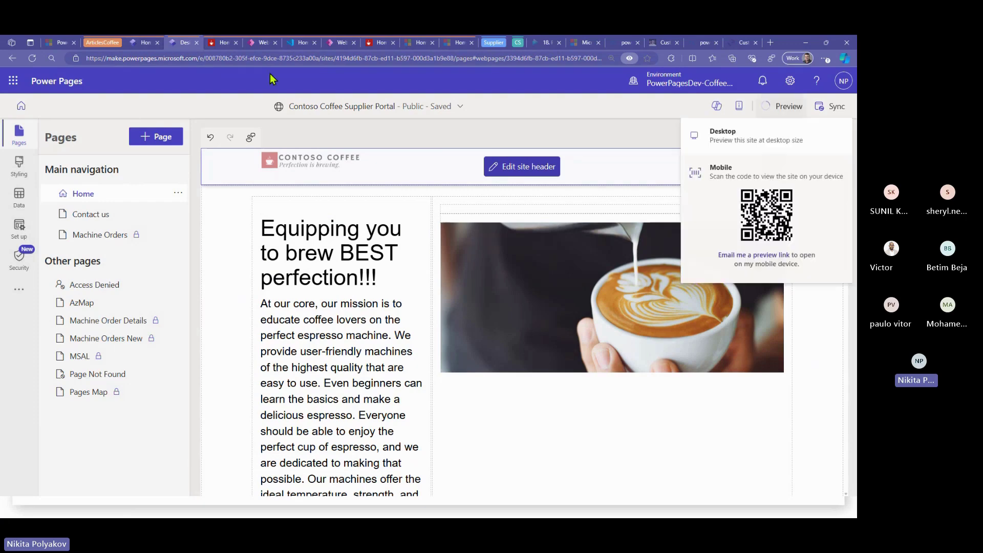
{"action": "left_click", "coordinate": [224, 42]}
{"action": "left_click", "coordinate": [720, 87]}
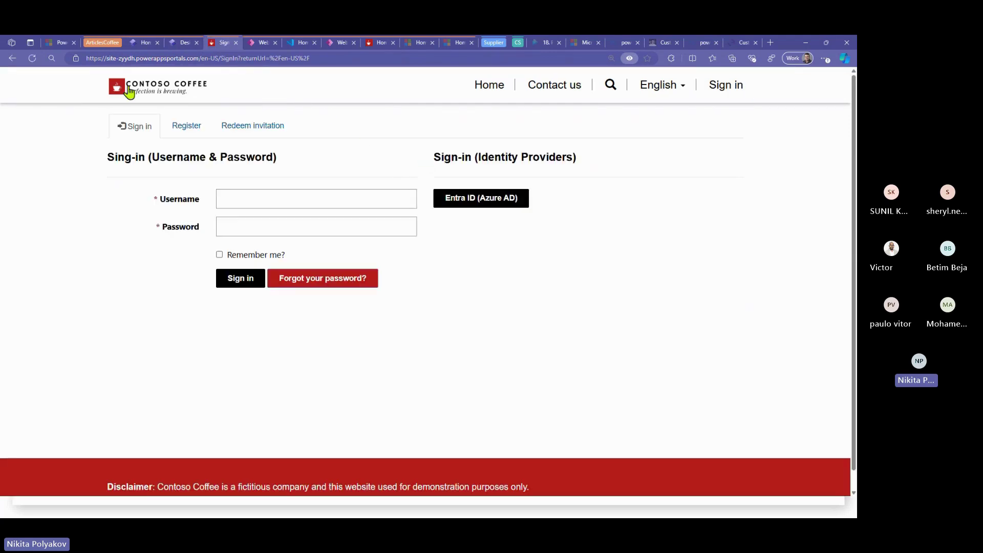
Launch the Desktop preview from the design studio and view the Machine Orders page on the live site.
{"action": "left_click", "coordinate": [144, 43]}
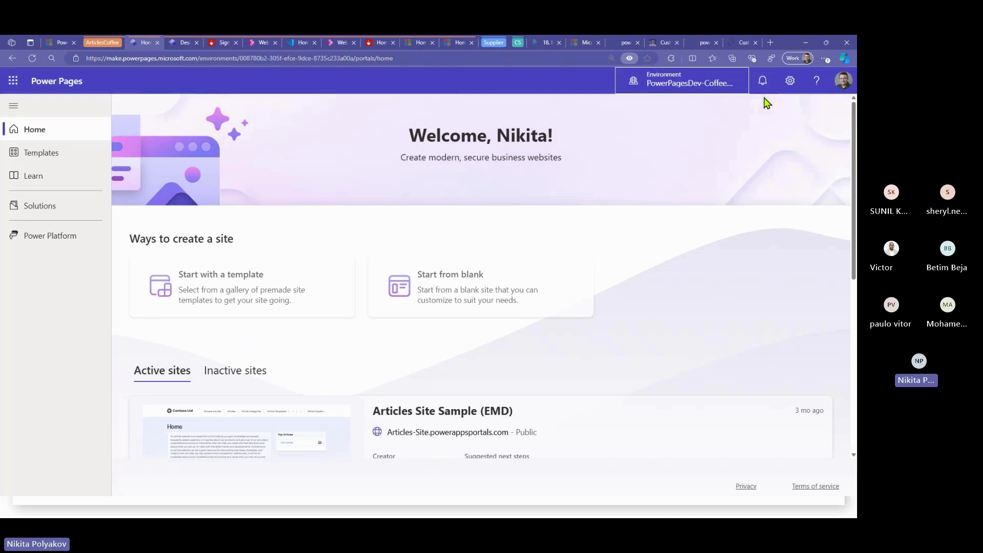
{"action": "left_click", "coordinate": [180, 43]}
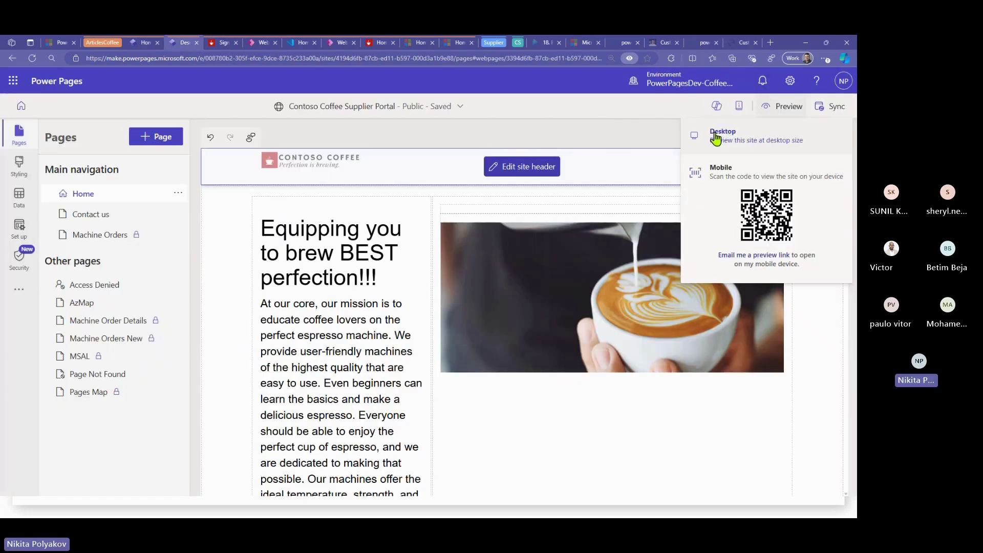
{"action": "left_click", "coordinate": [721, 146]}
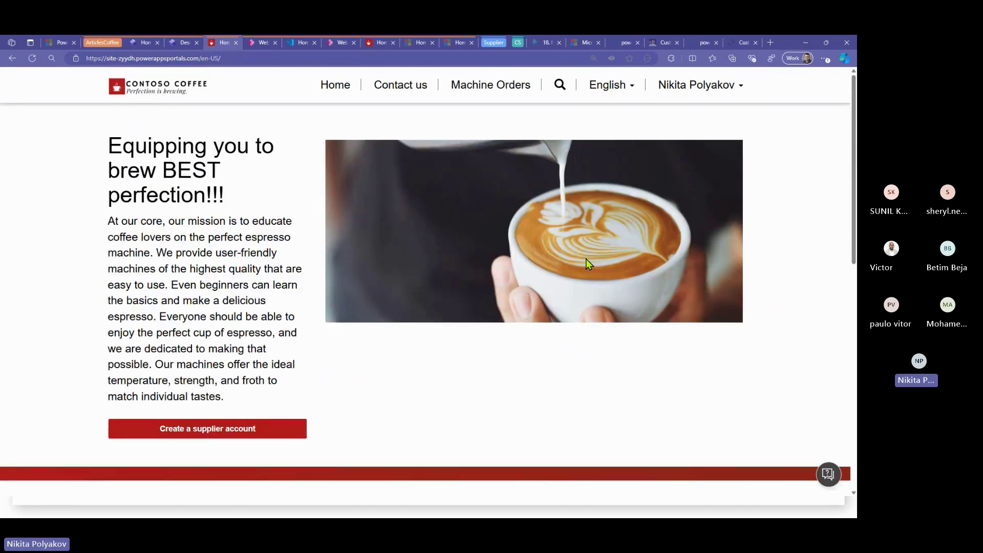
{"action": "left_click", "coordinate": [517, 93]}
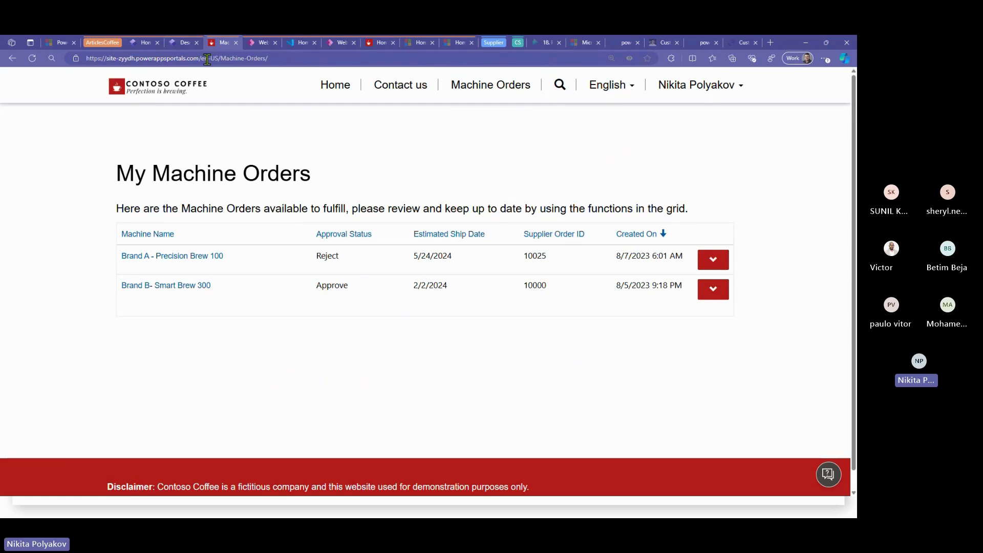
Open Machine Orders in the design studio and its Machine Orders.en-US.webpage.copy.html file in Visual Studio Code.
{"action": "left_click", "coordinate": [182, 43]}
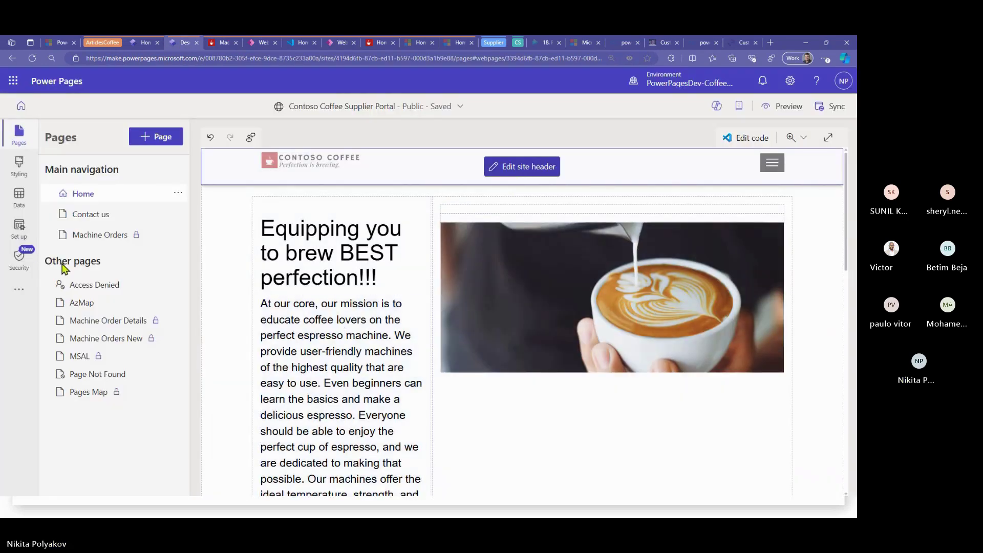
{"action": "left_click", "coordinate": [85, 234]}
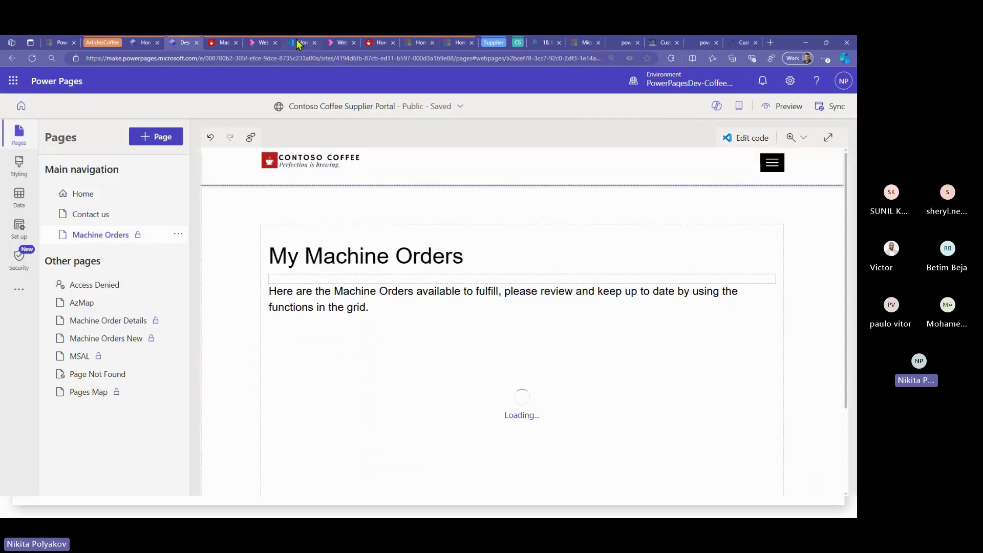
{"action": "left_click", "coordinate": [296, 39]}
{"action": "left_click", "coordinate": [136, 284]}
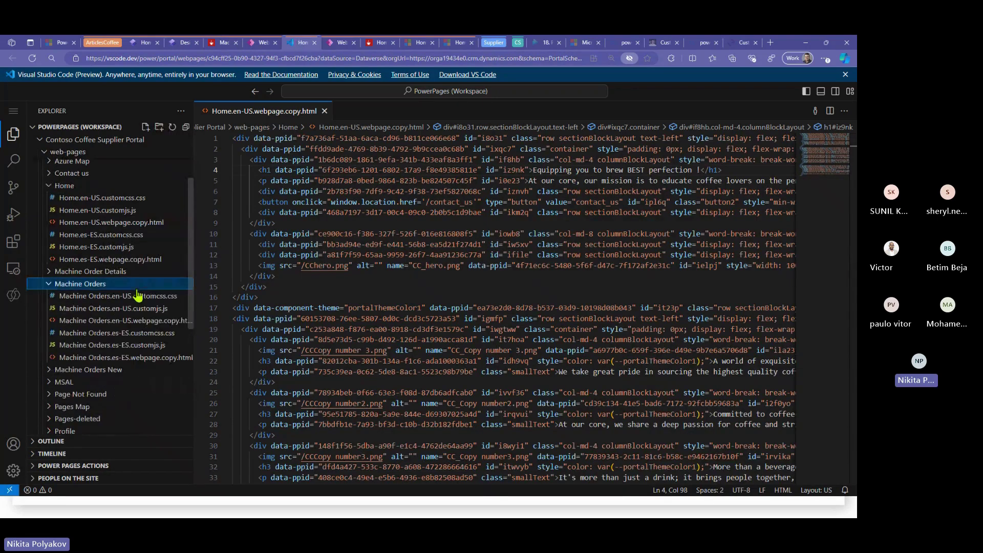
{"action": "left_click", "coordinate": [148, 322]}
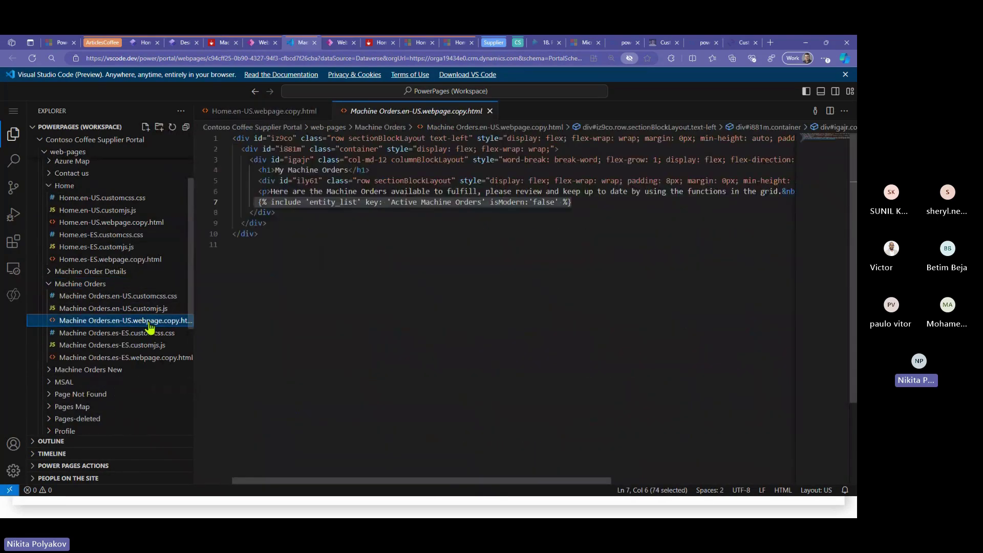
Compare the Machine Orders introductory sentence and list code with the live Machine Orders page.
{"action": "left_click", "coordinate": [581, 202]}
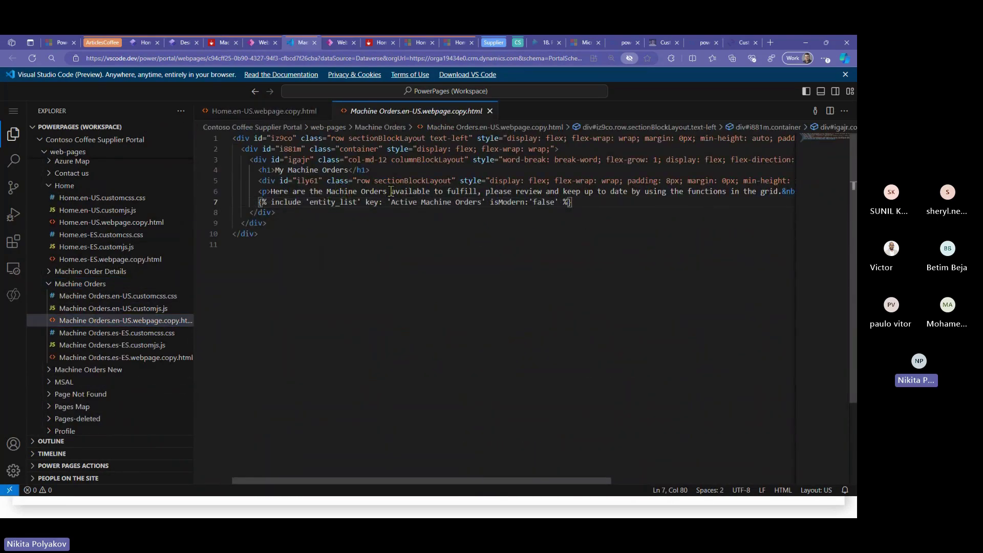
{"action": "left_click", "coordinate": [478, 191]}
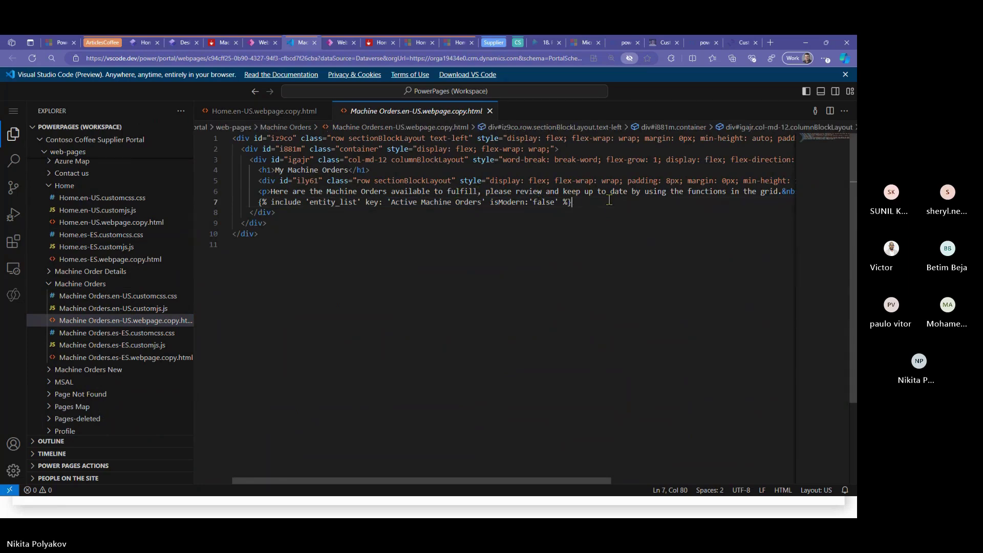
{"action": "left_click", "coordinate": [651, 201]}
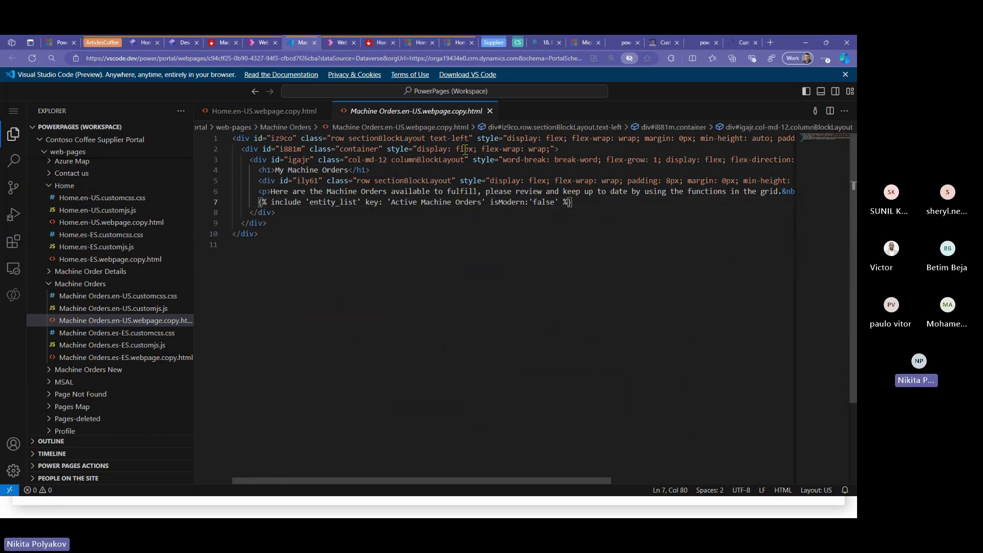
{"action": "left_click", "coordinate": [228, 43]}
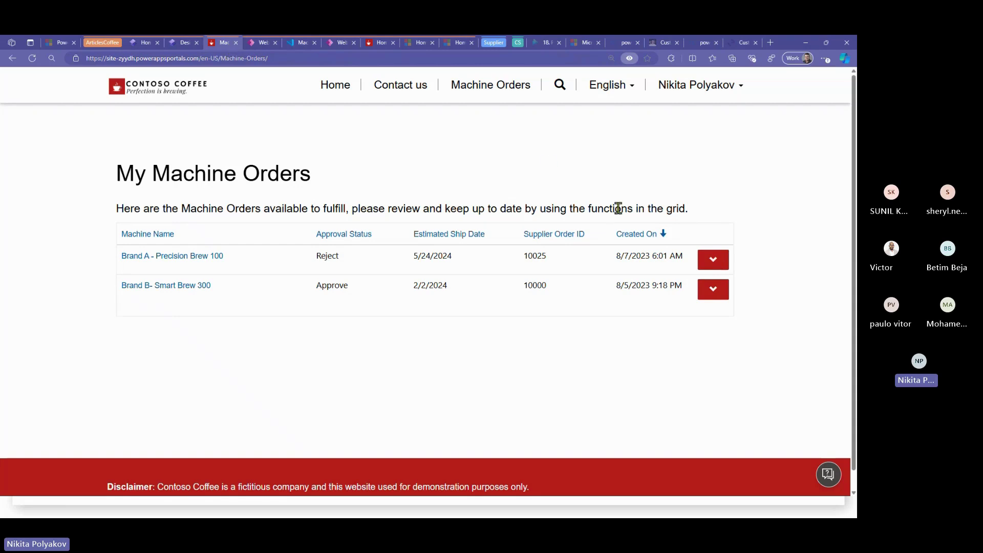
{"action": "left_click", "coordinate": [258, 43]}
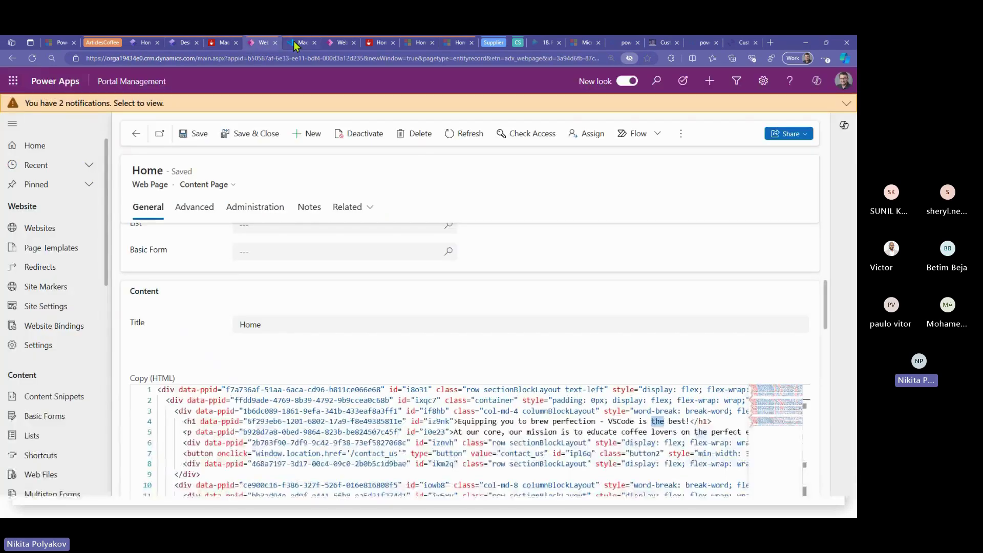
Replace "grid" with "list" in the Machine Orders introductory sentence in Visual Studio Code and save the file.
{"action": "left_click", "coordinate": [299, 43]}
{"action": "left_click", "coordinate": [770, 192]}
{"action": "double_click", "coordinate": [770, 192]}
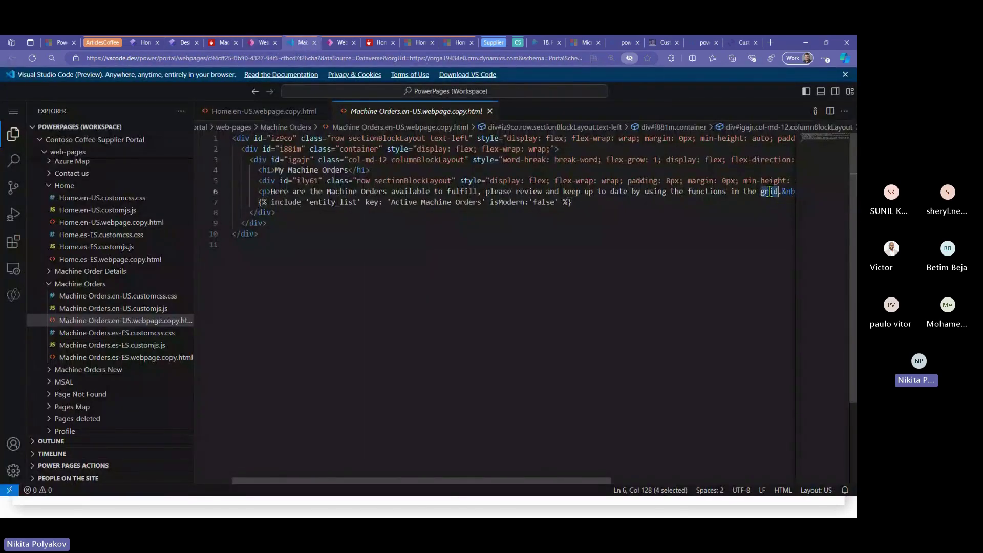
{"action": "type", "text": "list"}
{"action": "key", "text": "ctrl+s"}
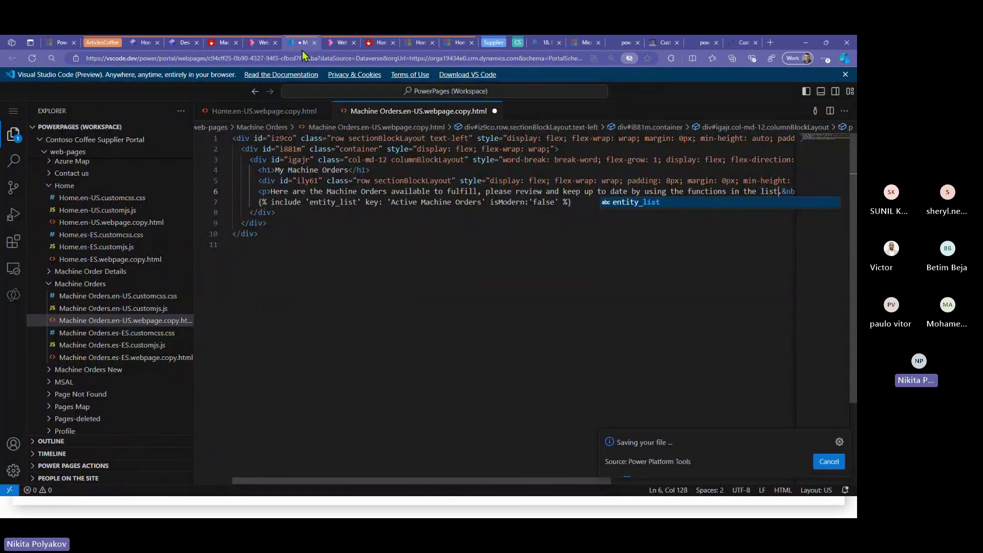
Open the preview options for Machine Orders, reload the live page to check its introductory sentence, and revisit Home and Machine Orders.
{"action": "left_click", "coordinate": [187, 42]}
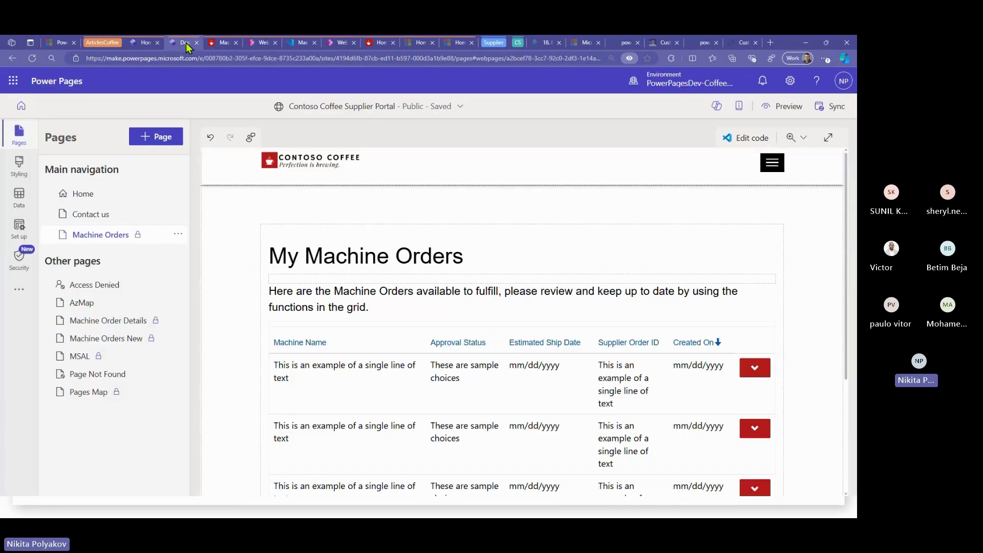
{"action": "left_click", "coordinate": [786, 106]}
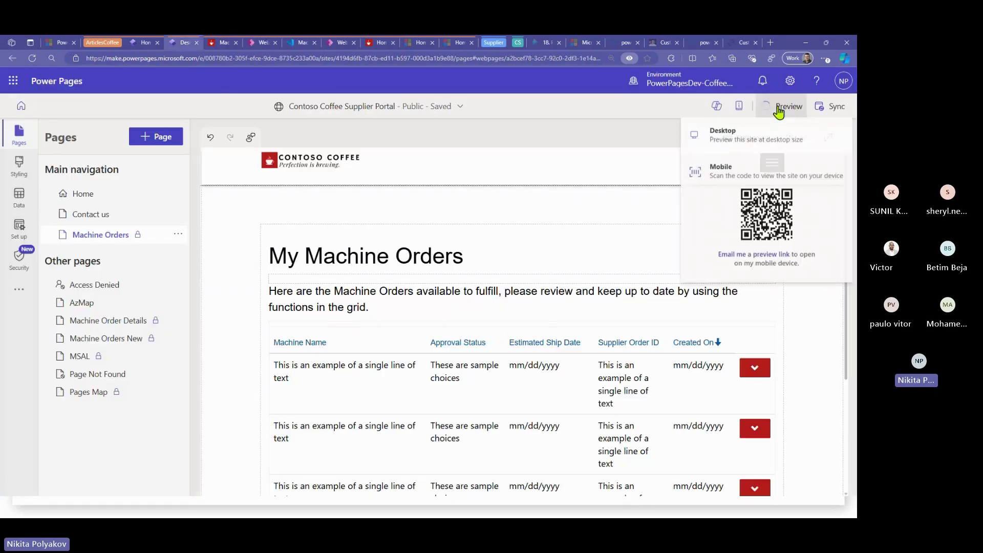
{"action": "left_click", "coordinate": [220, 42]}
{"action": "left_click", "coordinate": [32, 58]}
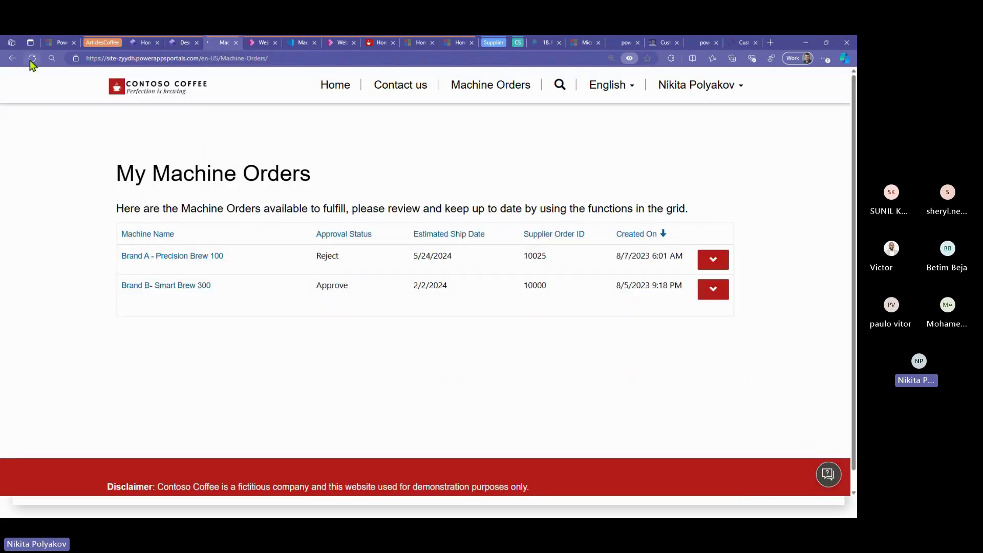
{"action": "double_click", "coordinate": [675, 208]}
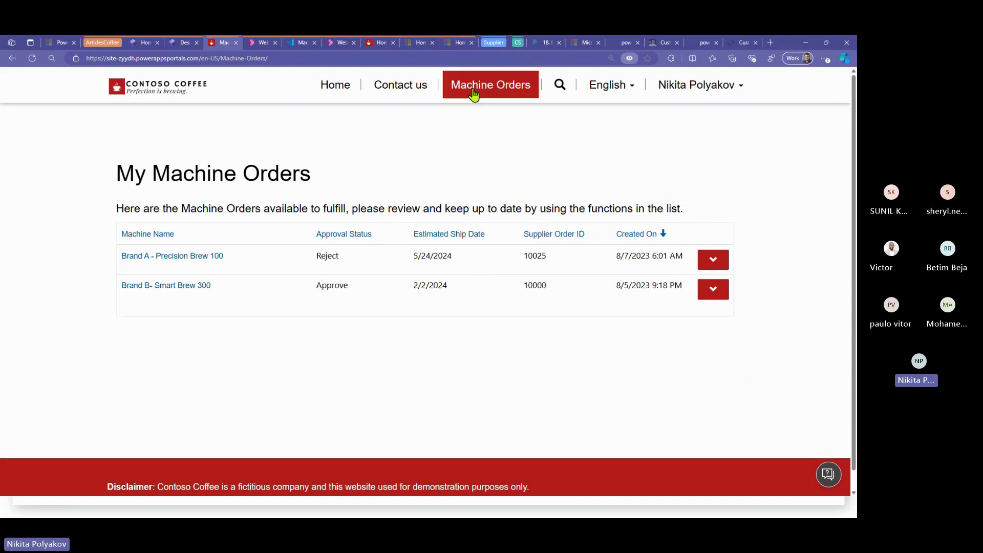
{"action": "left_click", "coordinate": [337, 87]}
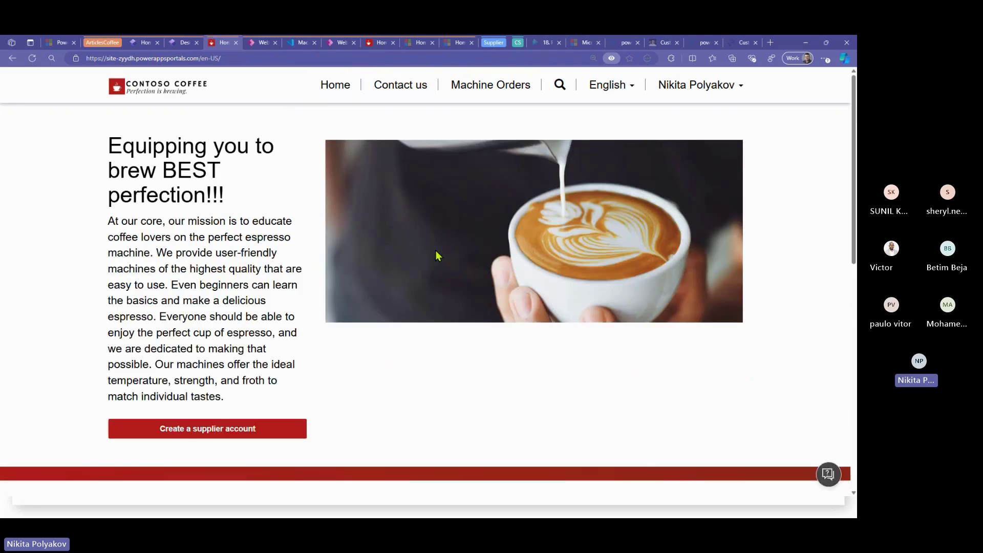
{"action": "left_click", "coordinate": [512, 85]}
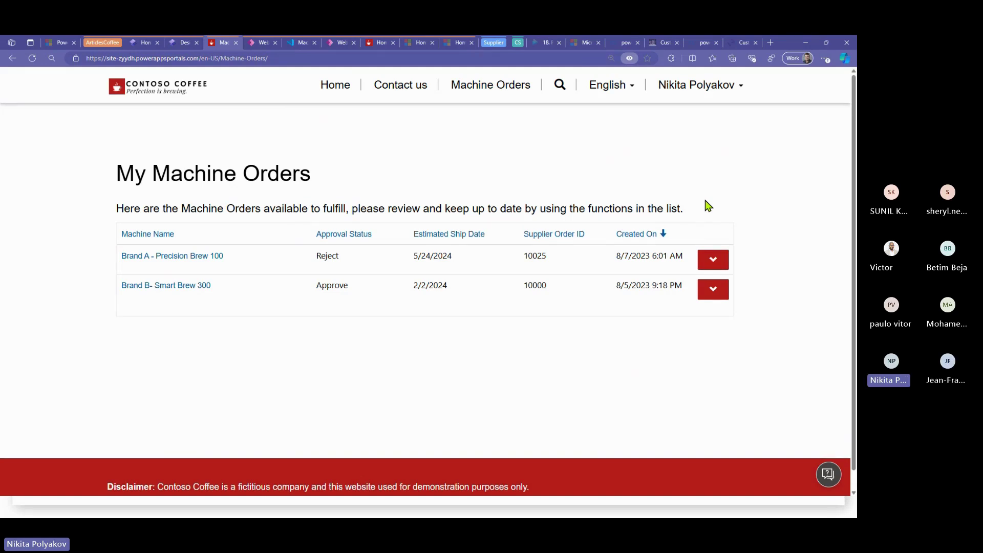
Search the web for "power pages alm" in a new browser tab and open the Overview of Power Pages ALM article.
{"action": "left_click", "coordinate": [771, 43]}
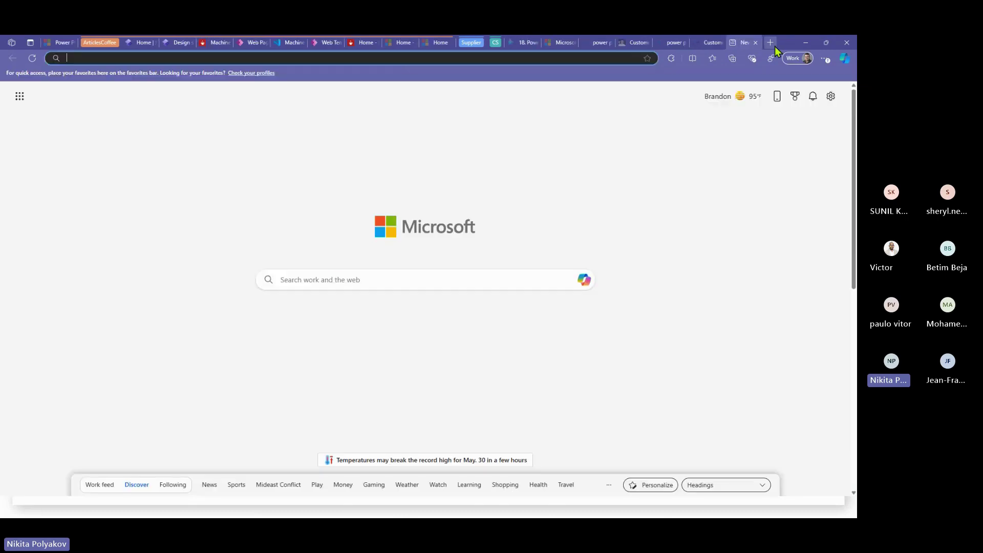
{"action": "type", "text": "power page"}
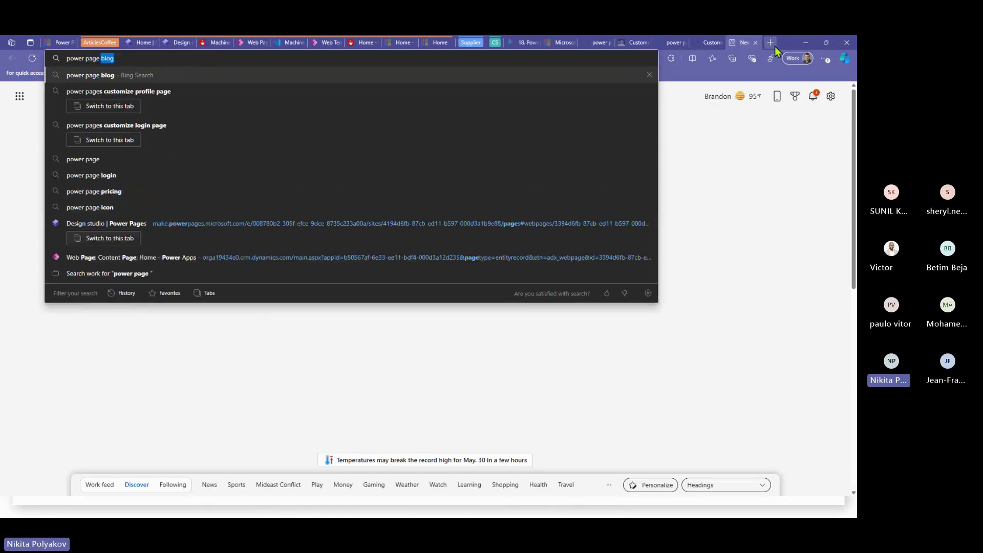
{"action": "type", "text": "s alm"}
{"action": "key", "text": "Return"}
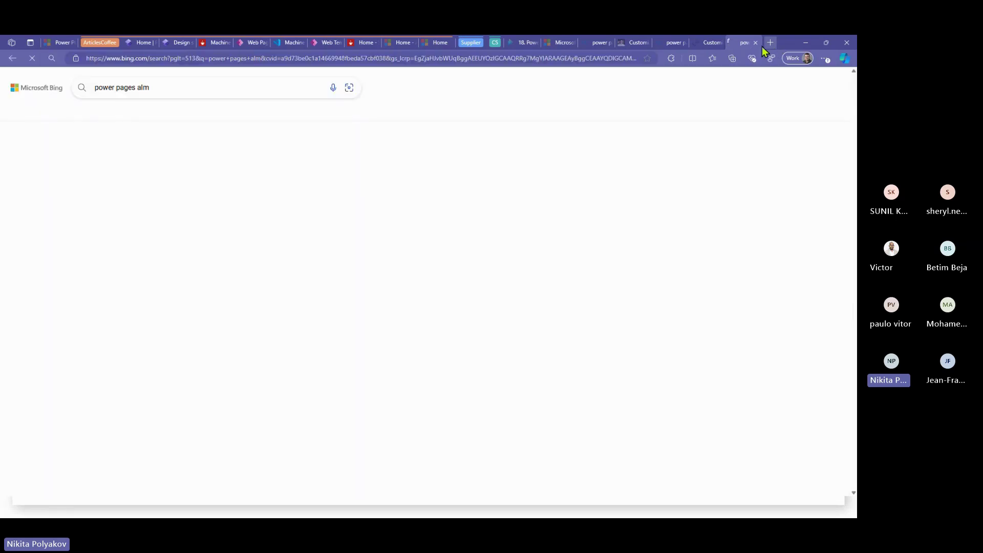
{"action": "left_click", "coordinate": [195, 180]}
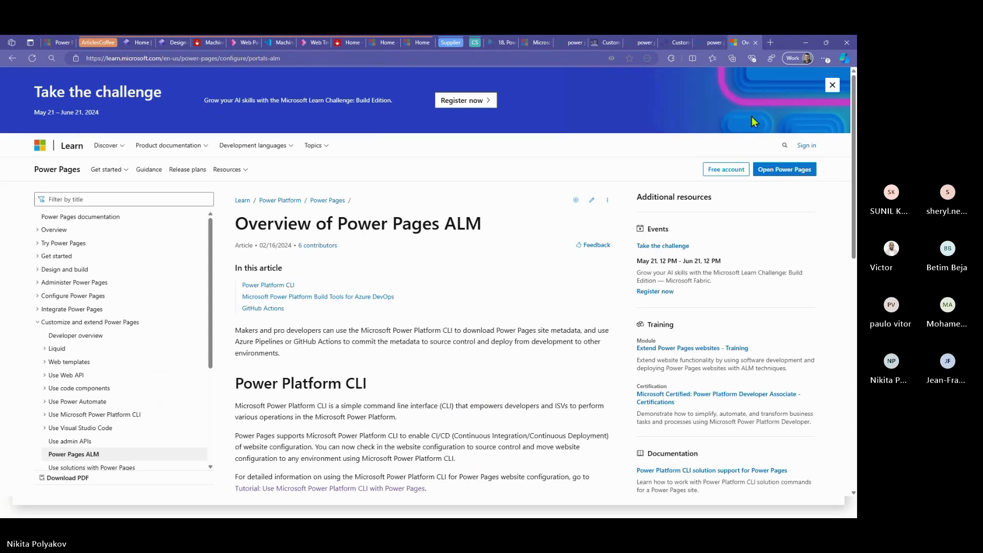
Dismiss the article's challenge banner and skim the Power Platform CLI, Azure DevOps build tools and GitHub Actions sections.
{"action": "left_click", "coordinate": [832, 85]}
{"action": "scroll", "coordinate": [533, 204], "scroll_direction": "down", "scroll_amount": 5}
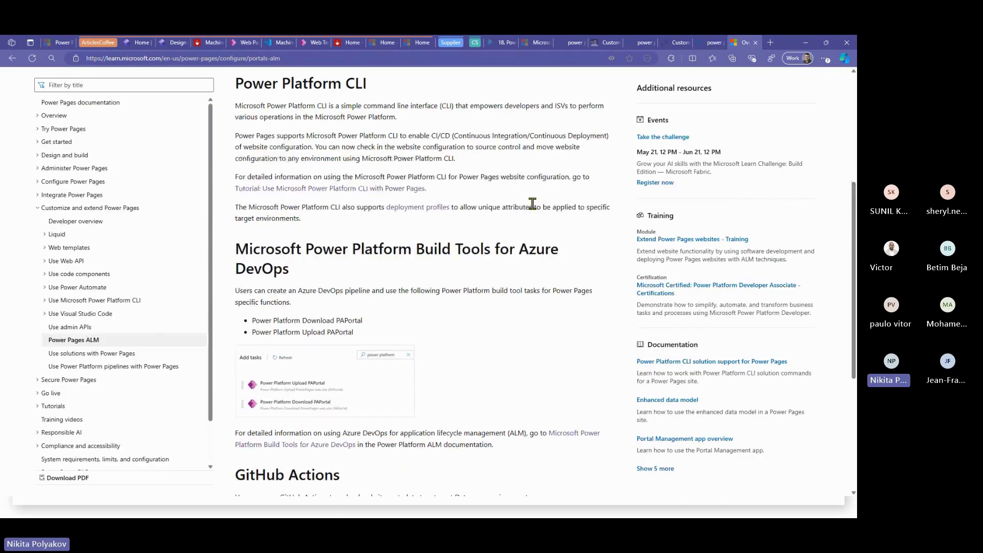
{"action": "scroll", "coordinate": [533, 203], "scroll_direction": "down", "scroll_amount": 3}
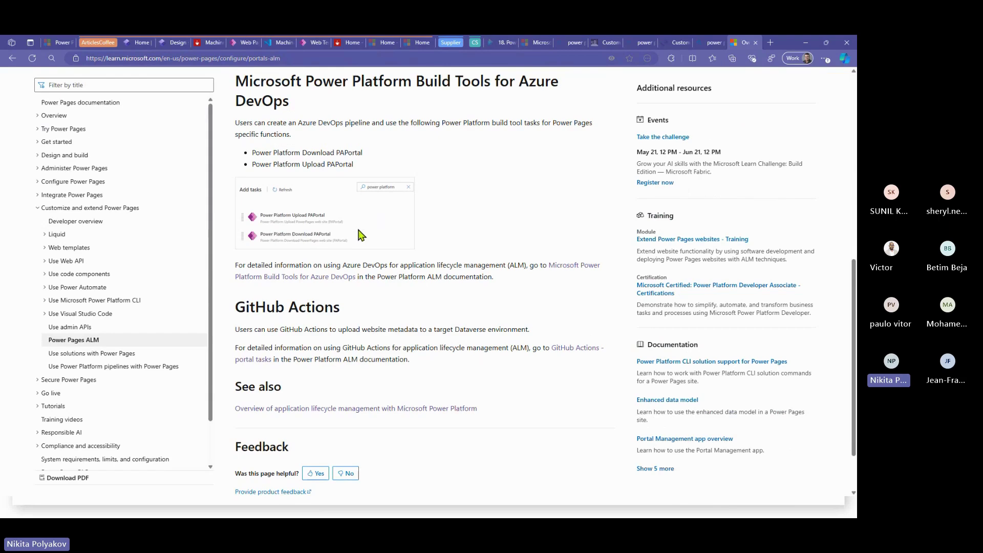
{"action": "scroll", "coordinate": [369, 326], "scroll_direction": "up", "scroll_amount": 8}
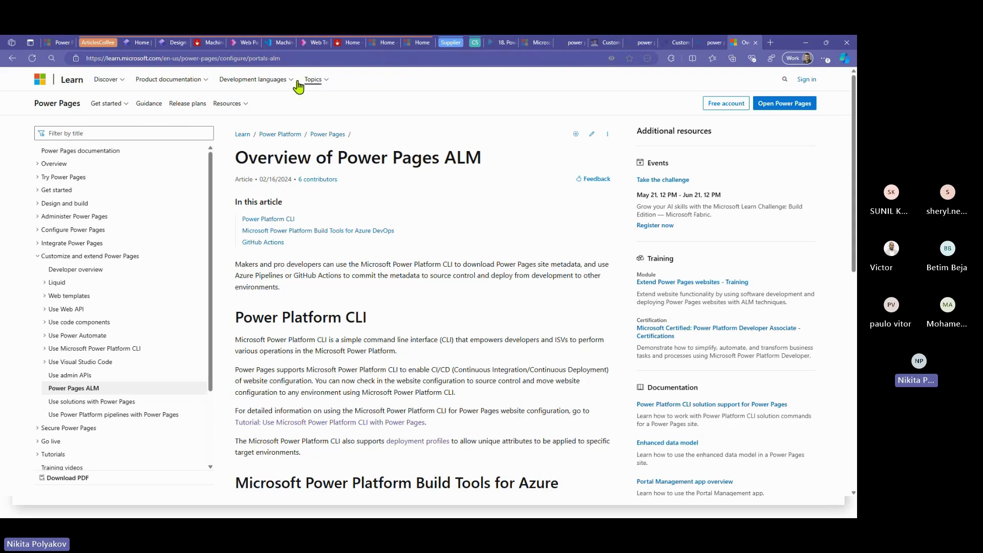
Return to Machine Orders in the design studio, close its preview options and reset the browser zoom to the default level.
{"action": "left_click", "coordinate": [174, 46]}
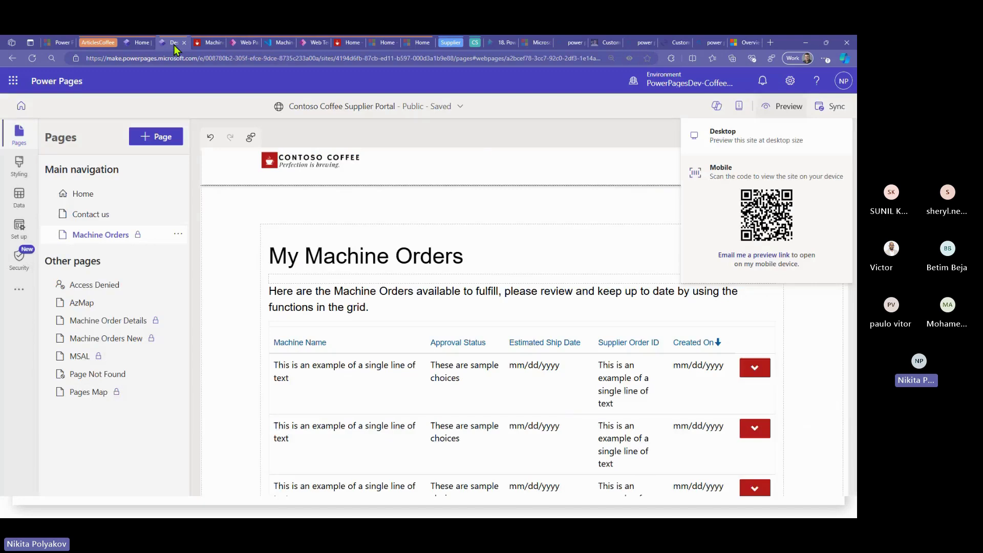
{"action": "left_click", "coordinate": [440, 139]}
{"action": "key", "text": "ctrl+0"}
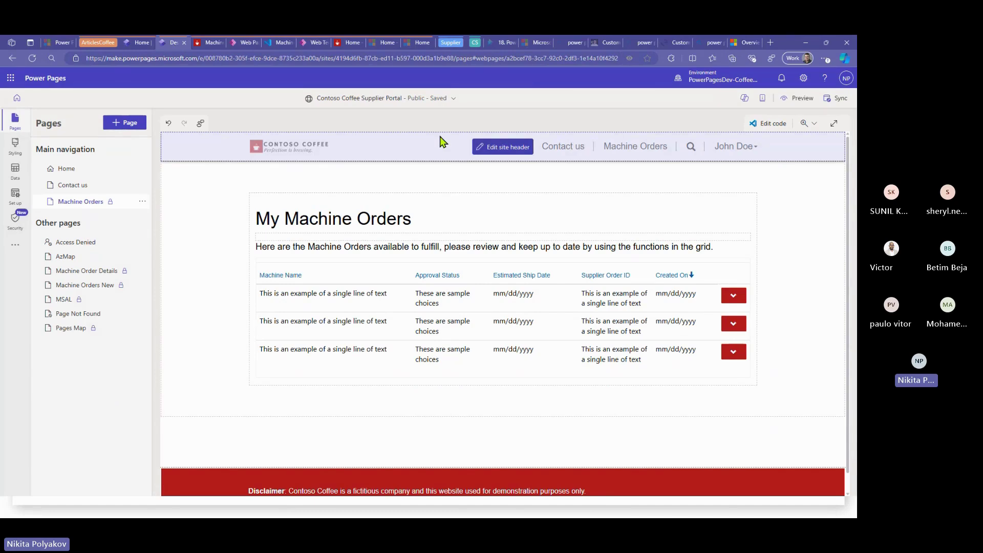
Go back to the Power Pages ALM article and review its guidance on Azure DevOps build tools and GitHub Actions.
{"action": "key", "text": "ctrl+9"}
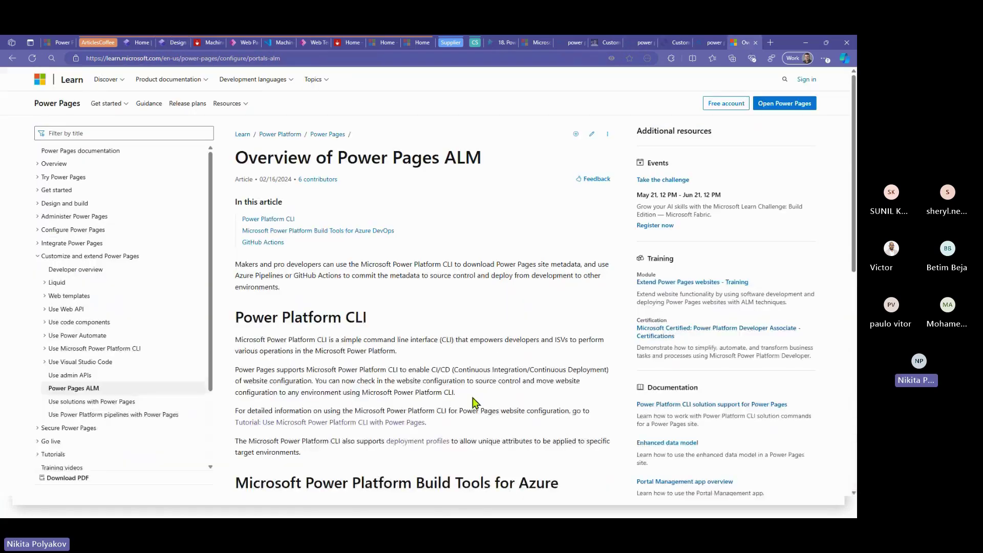
{"action": "scroll", "coordinate": [469, 316], "scroll_direction": "down", "scroll_amount": 1}
{"action": "scroll", "coordinate": [469, 316], "scroll_direction": "down", "scroll_amount": 2}
{"action": "scroll", "coordinate": [468, 300], "scroll_direction": "down", "scroll_amount": 5}
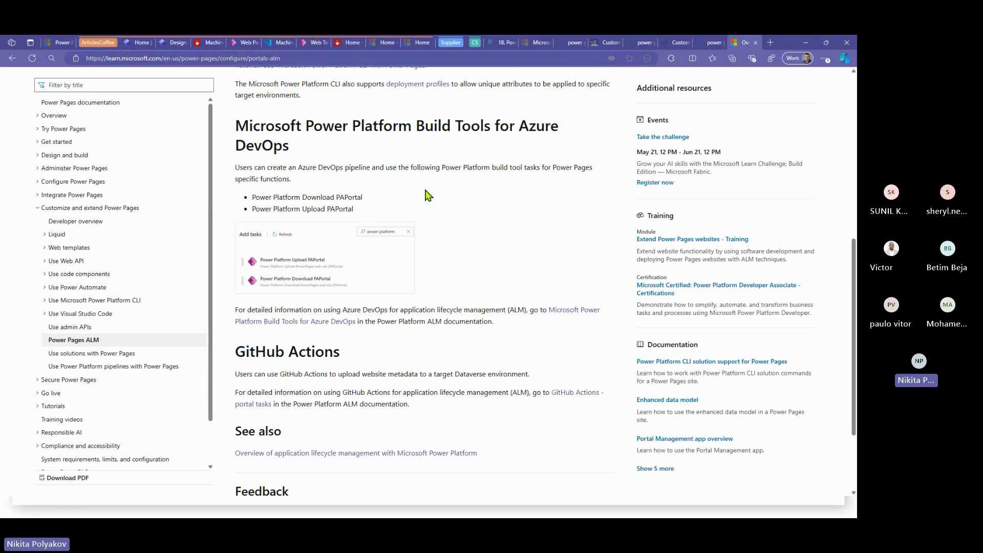
Revisit the Machine Orders code, the Home web page record, the live page, the design studio and the Power Pages home page.
{"action": "left_click", "coordinate": [280, 38]}
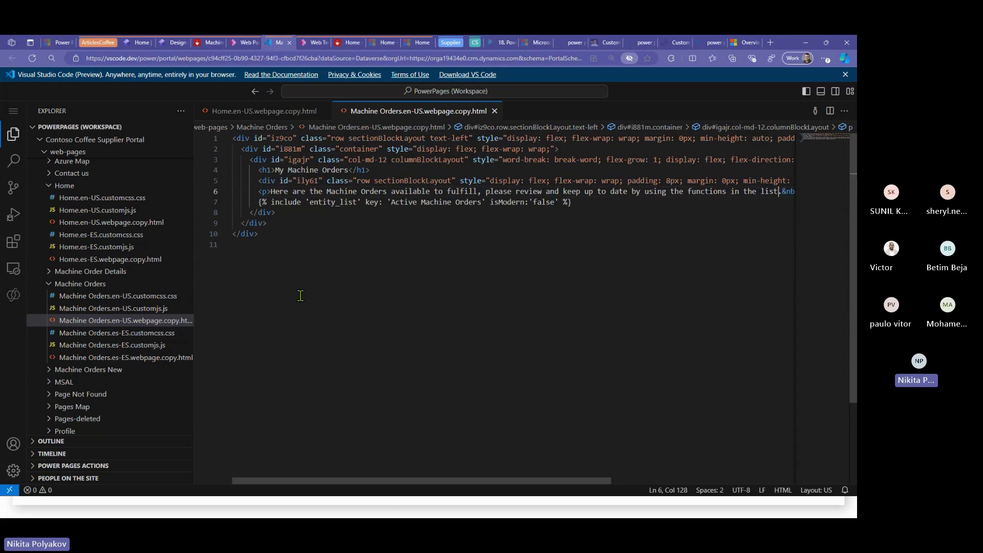
{"action": "left_click", "coordinate": [241, 41]}
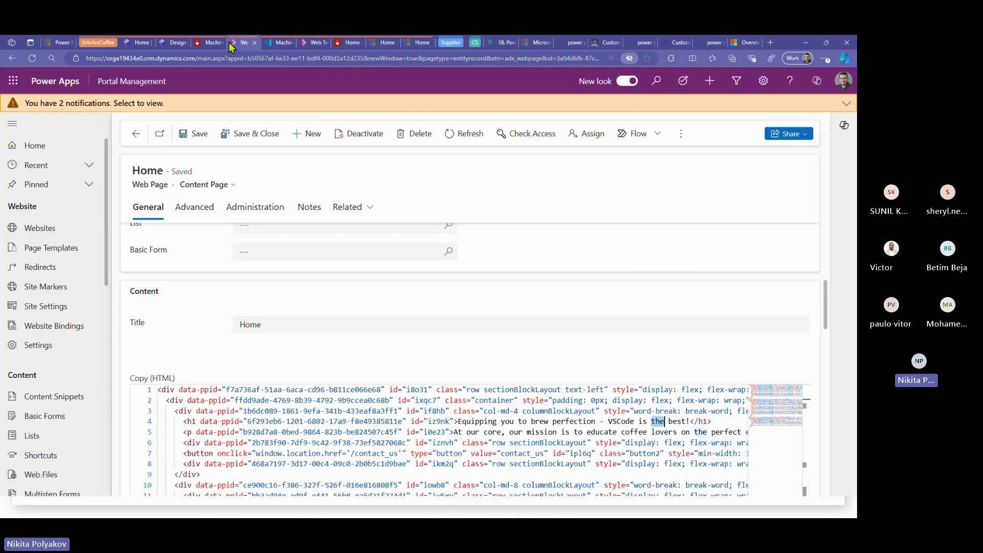
{"action": "left_click", "coordinate": [209, 42]}
{"action": "left_click", "coordinate": [172, 42]}
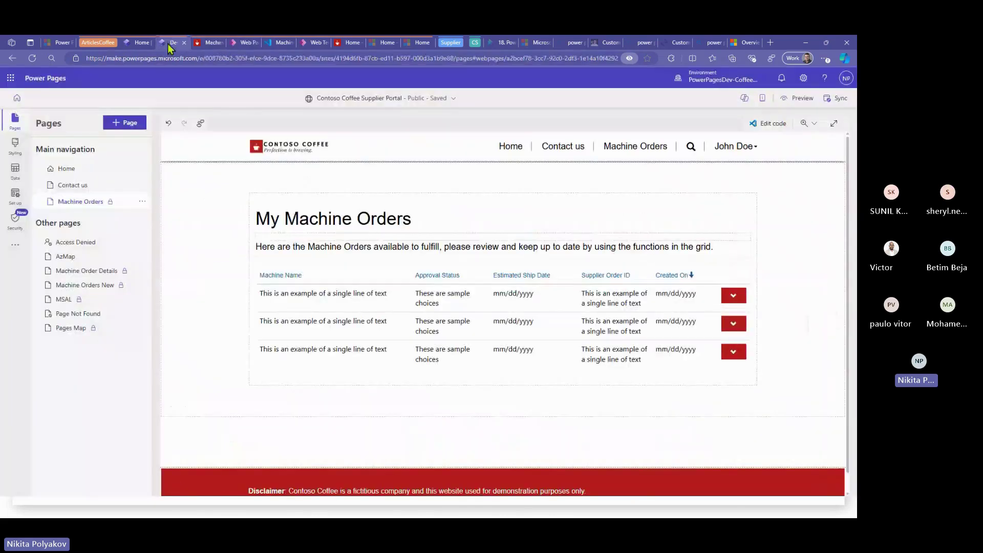
{"action": "left_click", "coordinate": [142, 44]}
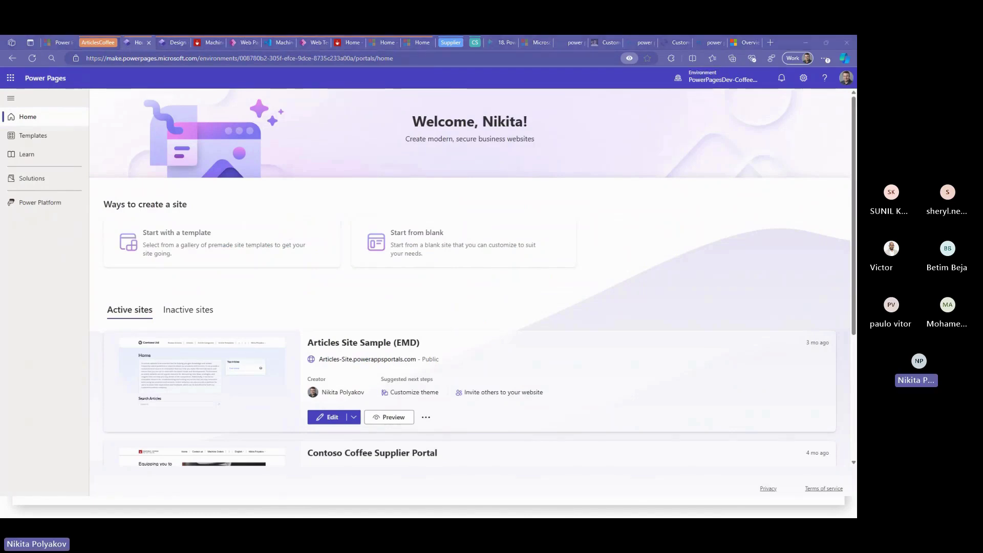
{"action": "key", "text": "F5"}
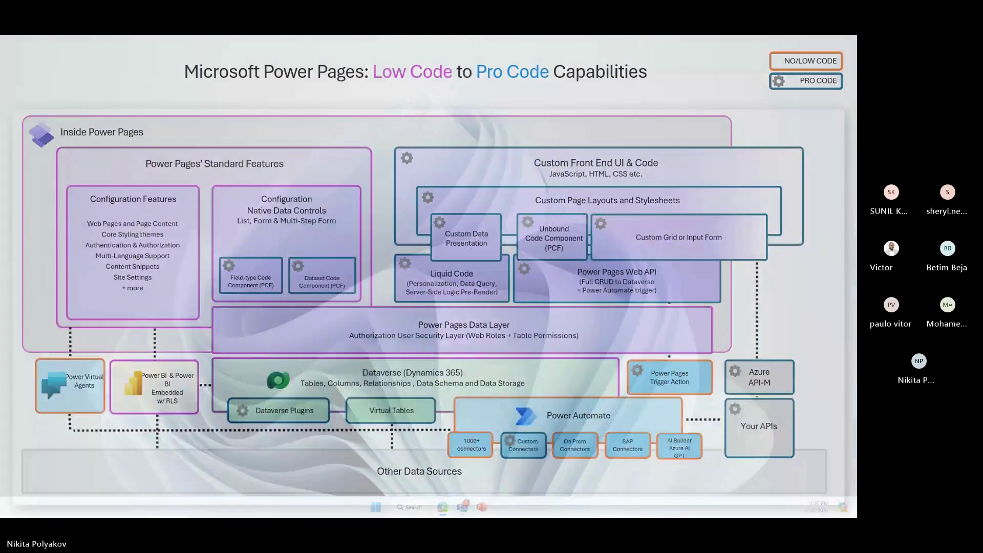
{"action": "key", "text": "alt+Tab"}
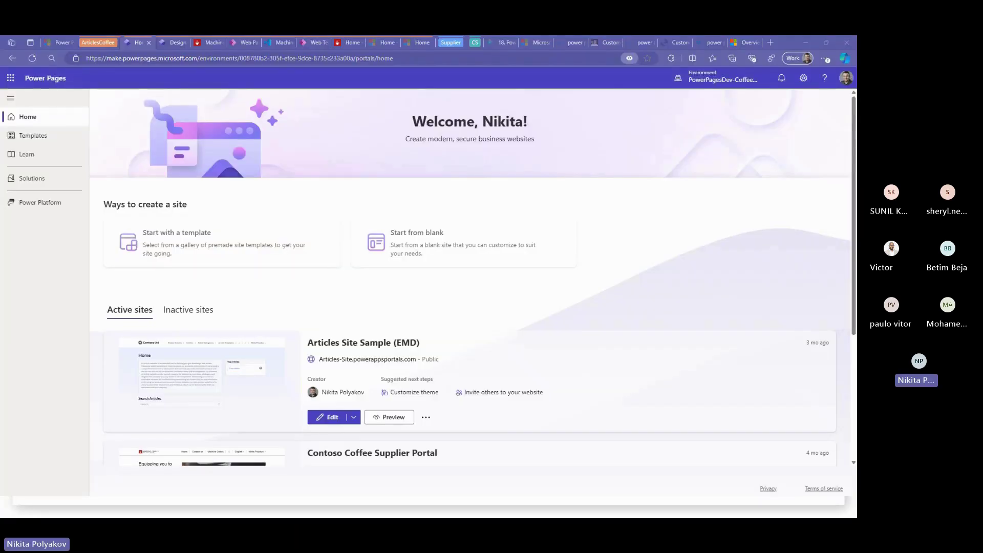
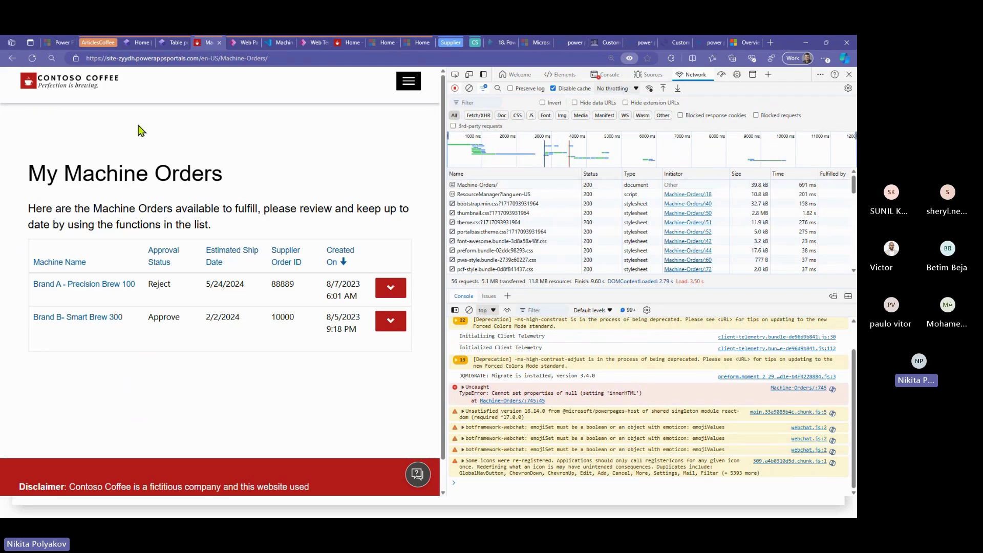
Reload the live Machine Orders page and examine its network requests in the browser developer tools.
{"action": "left_click", "coordinate": [32, 58]}
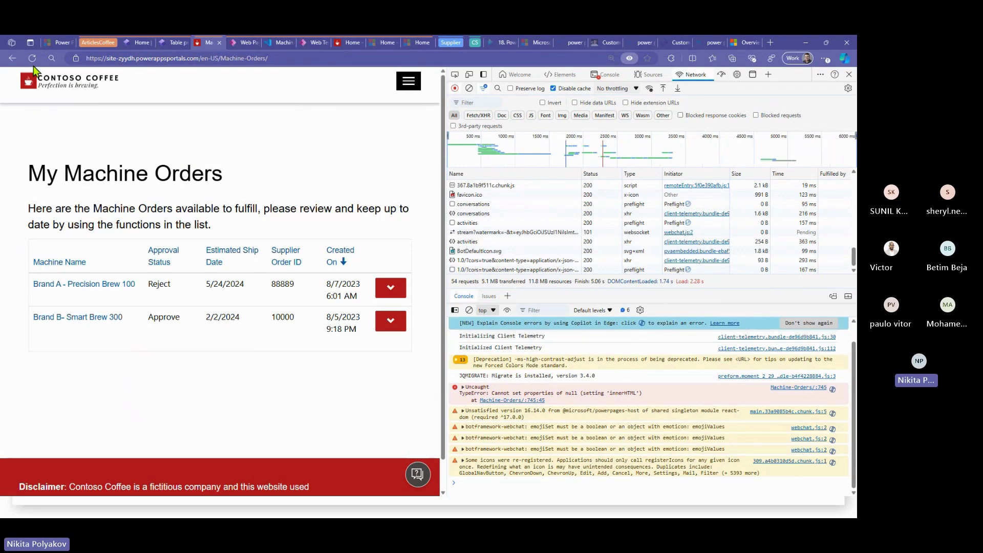
{"action": "scroll", "coordinate": [728, 245], "scroll_direction": "up", "scroll_amount": 5}
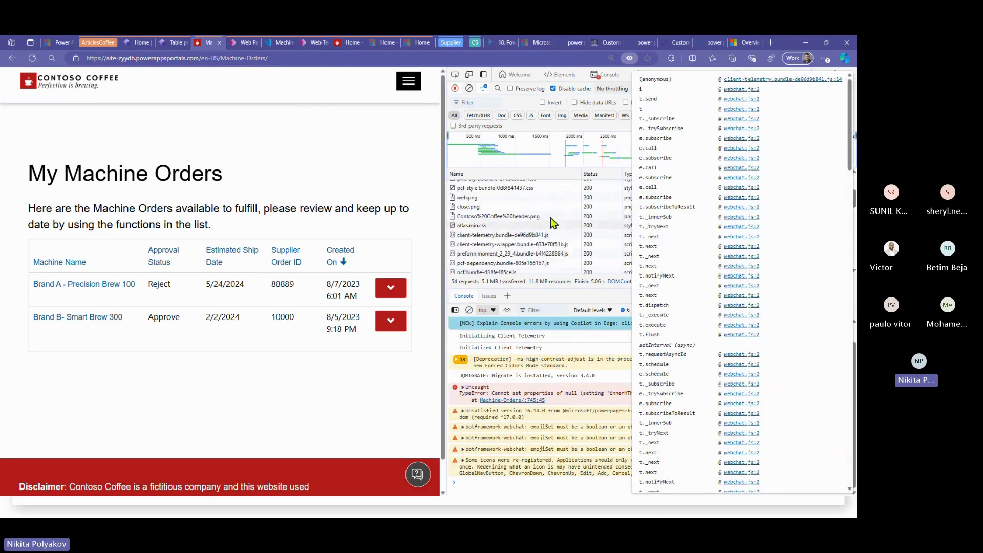
{"action": "scroll", "coordinate": [553, 223], "scroll_direction": "up", "scroll_amount": 3}
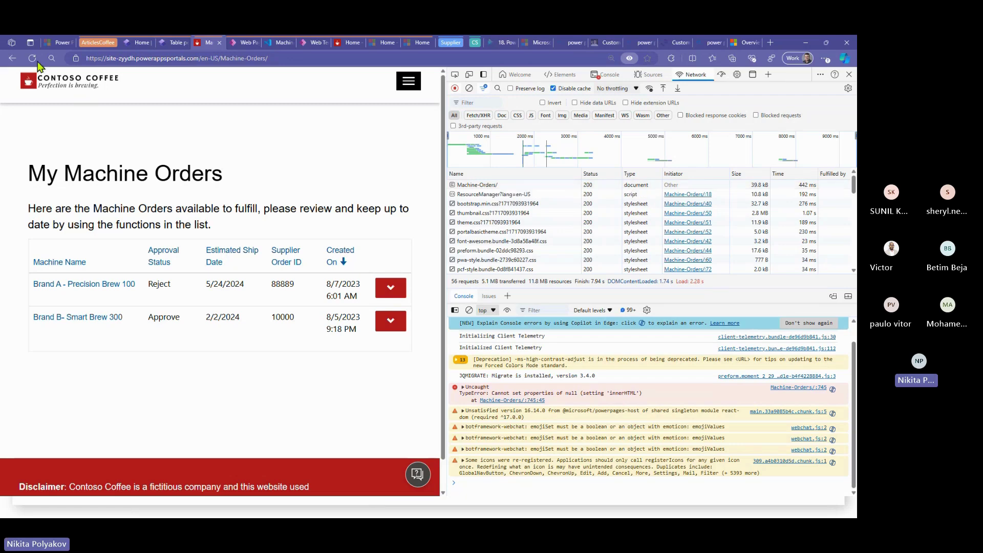
{"action": "scroll", "coordinate": [533, 231], "scroll_direction": "down", "scroll_amount": 5}
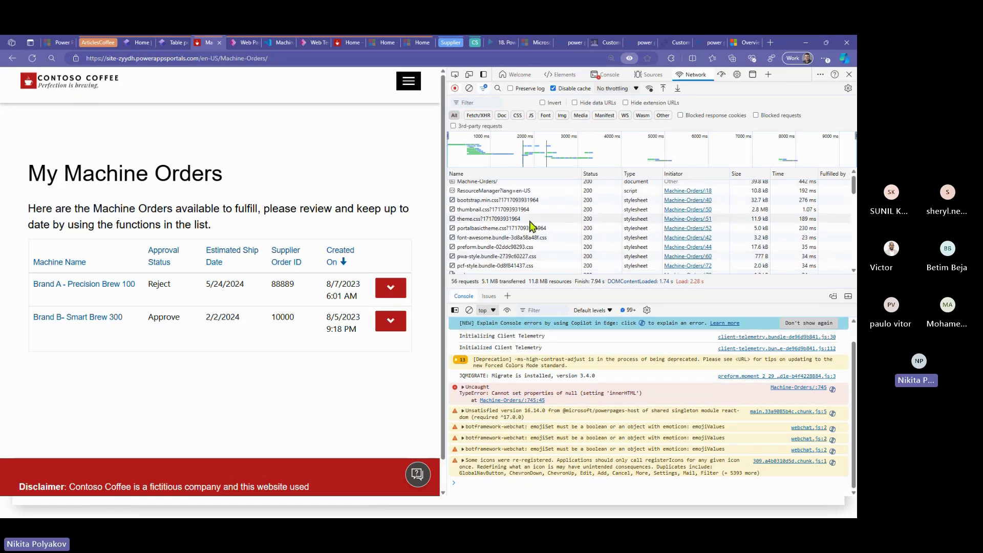
{"action": "scroll", "coordinate": [542, 235], "scroll_direction": "down", "scroll_amount": 3}
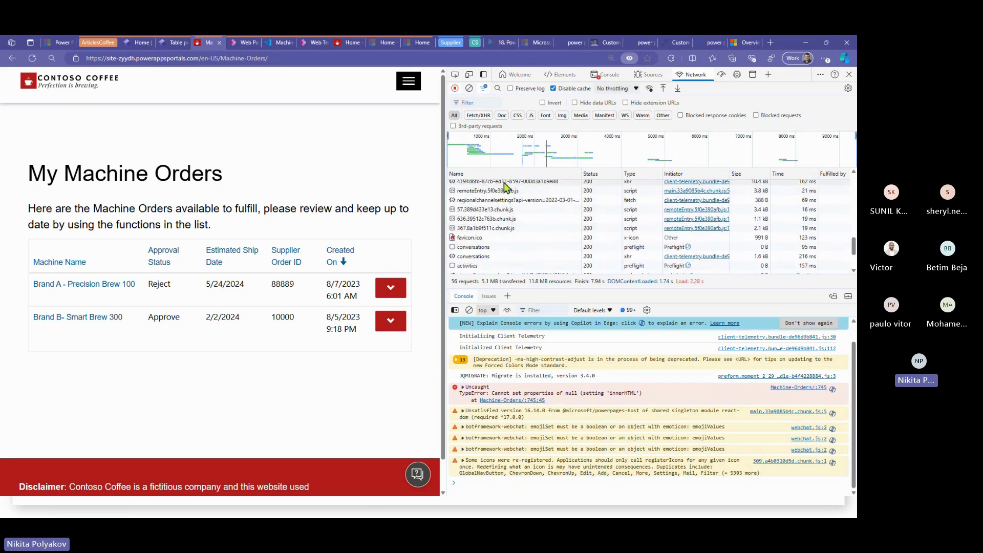
{"action": "scroll", "coordinate": [515, 207], "scroll_direction": "down", "scroll_amount": 3}
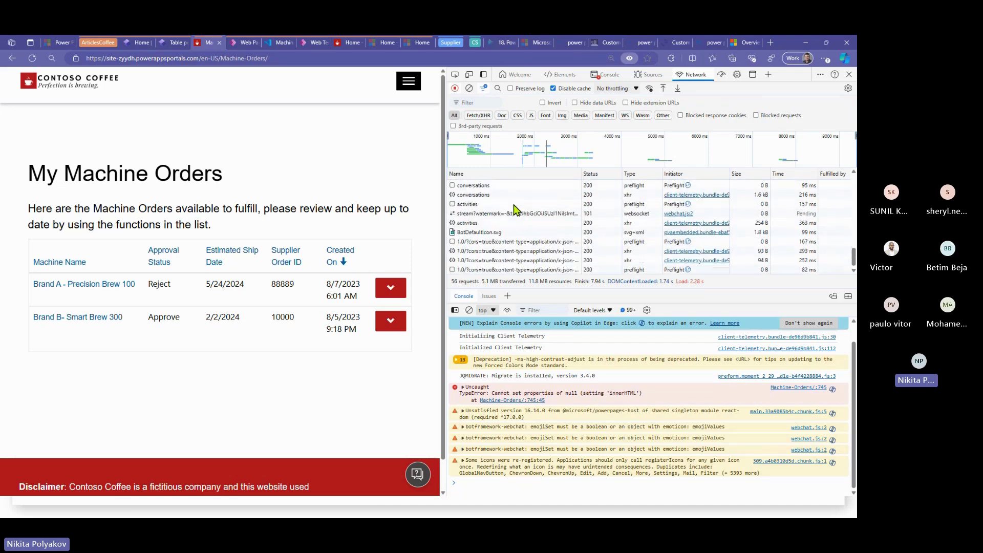
{"action": "scroll", "coordinate": [534, 255], "scroll_direction": "up", "scroll_amount": 5}
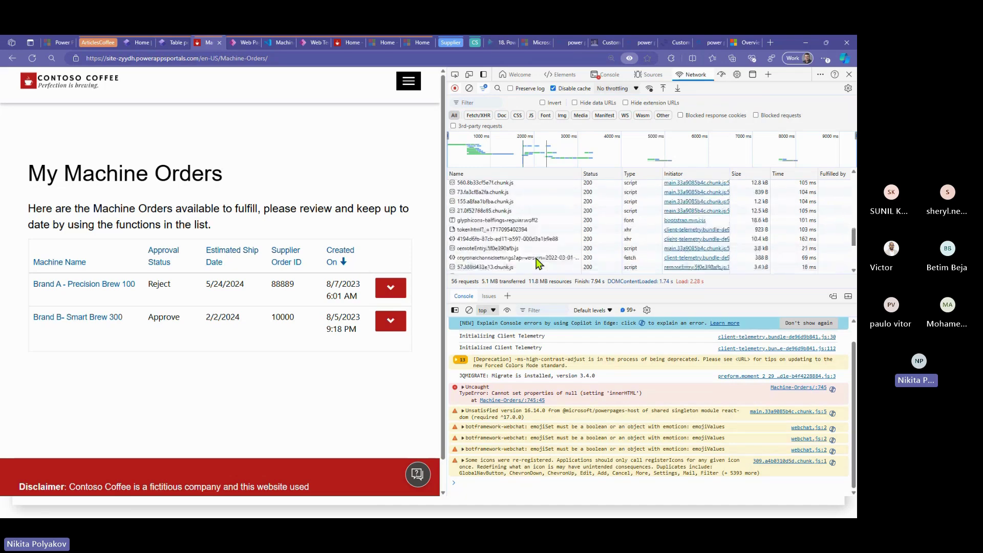
{"action": "scroll", "coordinate": [539, 264], "scroll_direction": "up", "scroll_amount": 2}
{"action": "scroll", "coordinate": [539, 264], "scroll_direction": "up", "scroll_amount": 4}
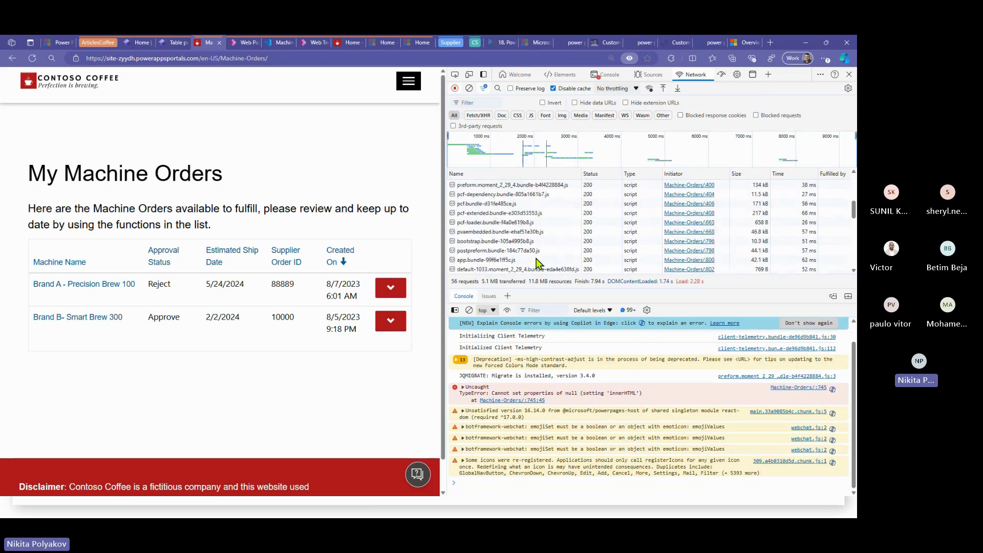
{"action": "scroll", "coordinate": [539, 262], "scroll_direction": "up", "scroll_amount": 3}
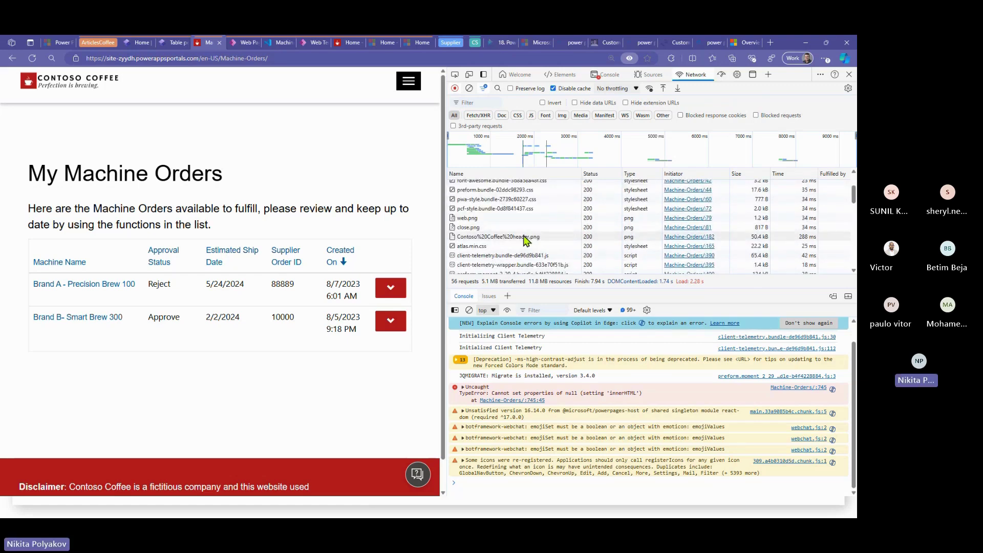
Locate the entity-grid-data.json request among the Machine Orders network requests and inspect the requests around it.
{"action": "scroll", "coordinate": [533, 241], "scroll_direction": "down", "scroll_amount": 5}
{"action": "scroll", "coordinate": [533, 240], "scroll_direction": "down", "scroll_amount": 6}
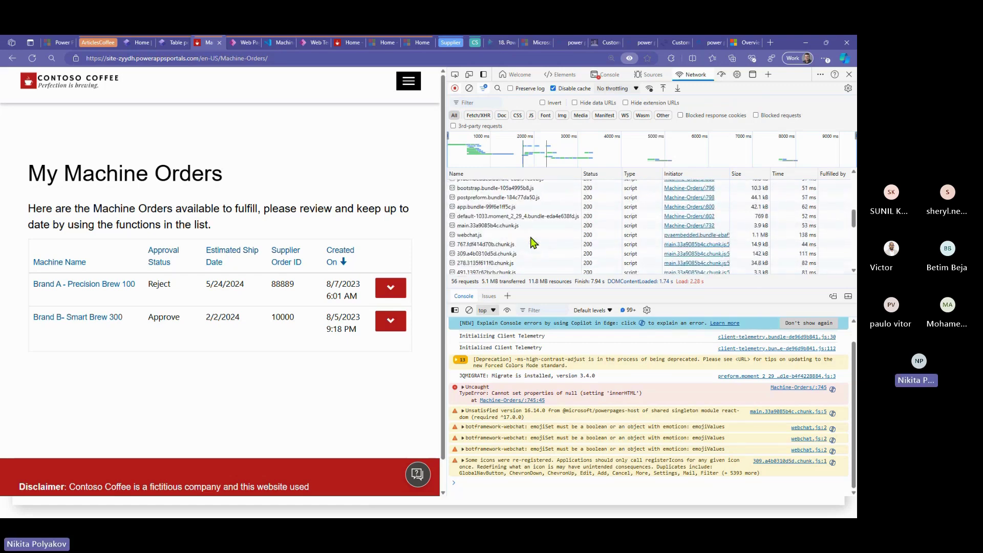
{"action": "scroll", "coordinate": [533, 241], "scroll_direction": "down", "scroll_amount": 3}
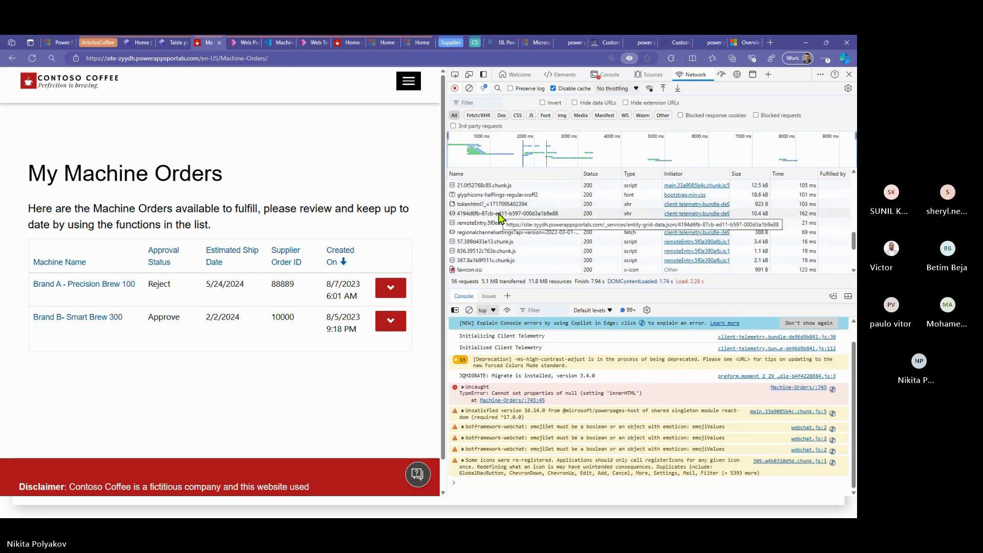
{"action": "scroll", "coordinate": [499, 220], "scroll_direction": "down", "scroll_amount": 3}
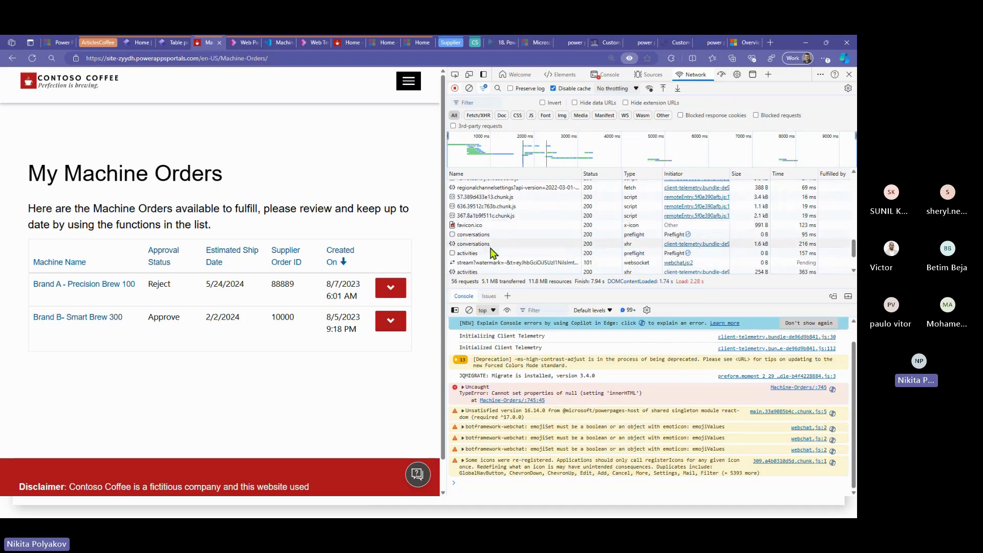
{"action": "scroll", "coordinate": [505, 249], "scroll_direction": "down", "scroll_amount": 3}
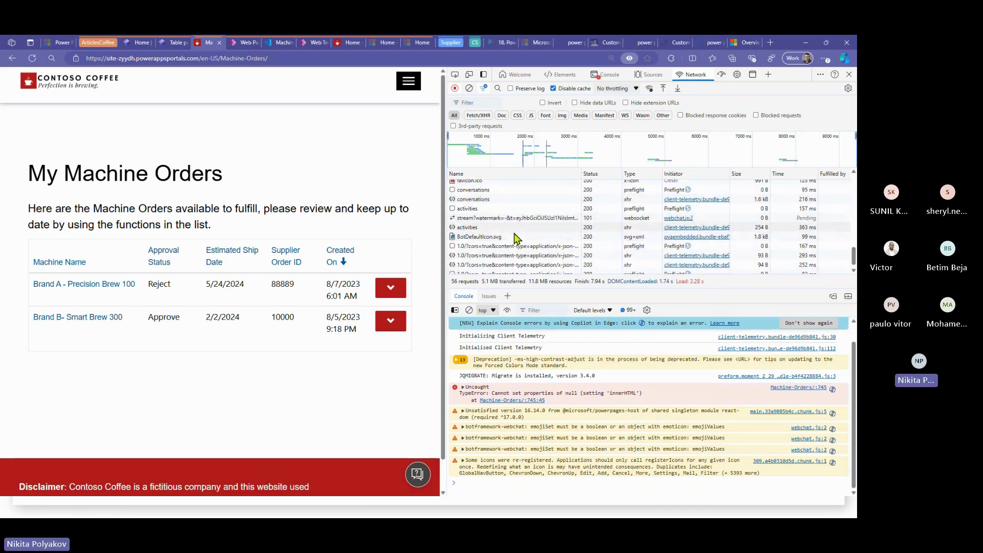
{"action": "scroll", "coordinate": [517, 241], "scroll_direction": "up", "scroll_amount": 6}
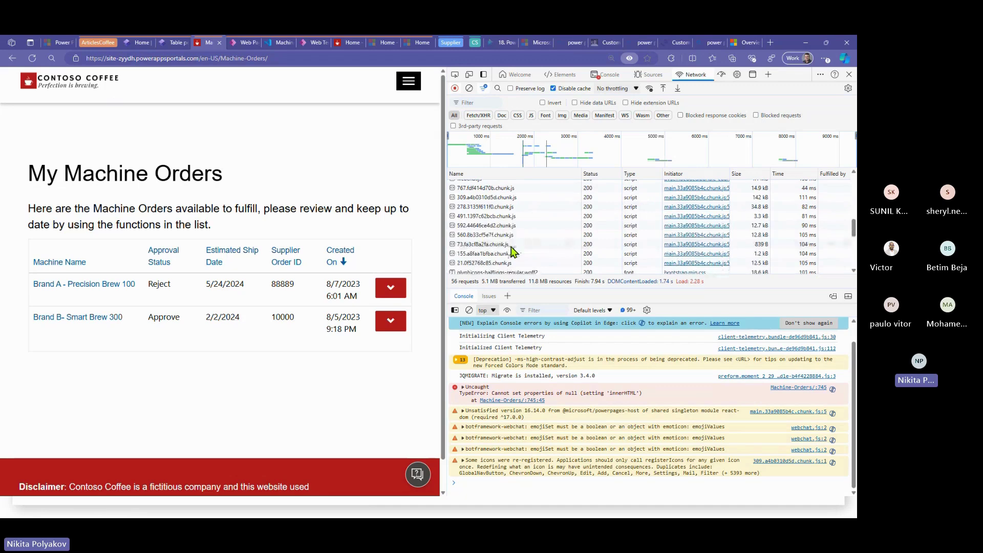
Reload the live Machine Orders page, close the developer tools and minimize the browser to reveal the Power Pages capabilities slide.
{"action": "left_click", "coordinate": [32, 58]}
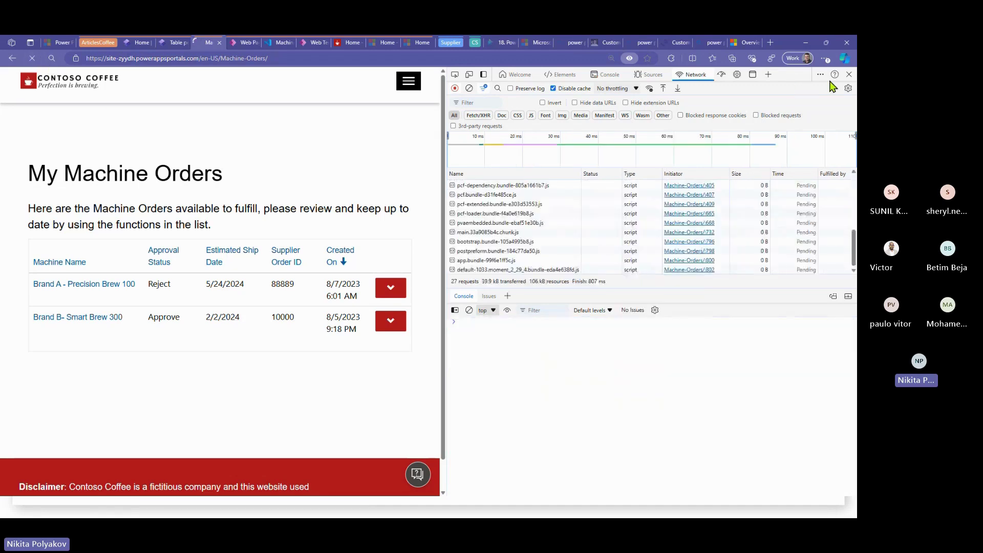
{"action": "left_click", "coordinate": [849, 74]}
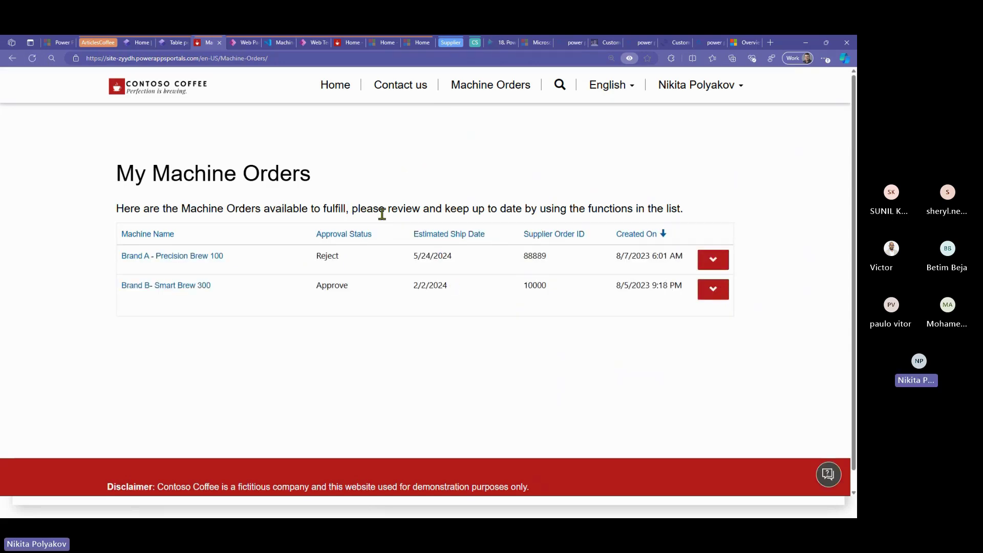
{"action": "left_click", "coordinate": [806, 44]}
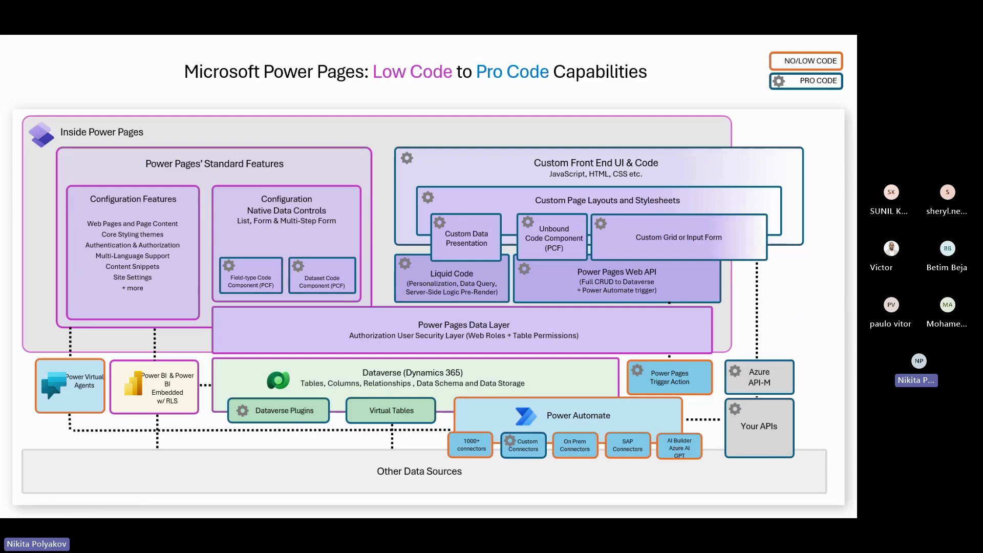
Switch back to the browser and open the Site Settings list in the Portal Management app.
{"action": "key", "text": "alt+Tab"}
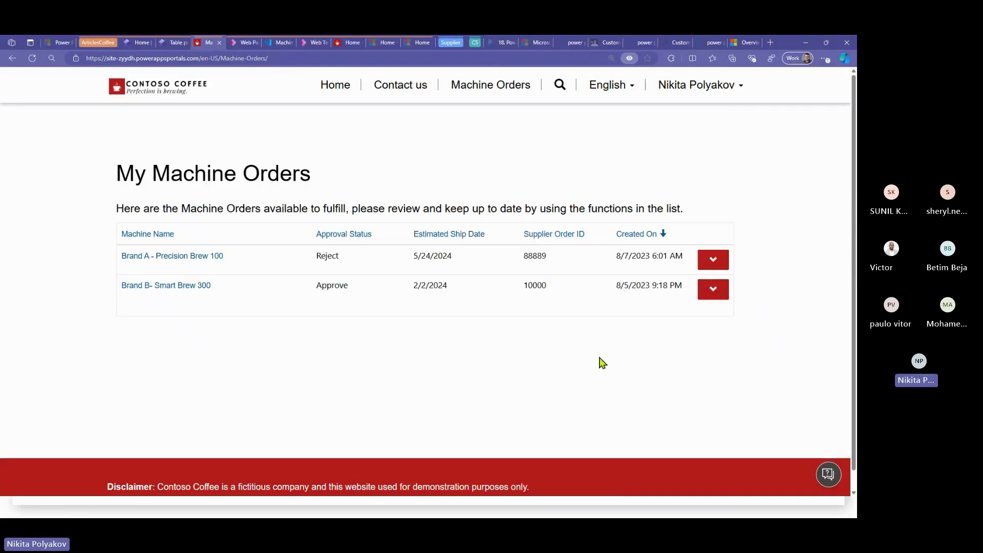
{"action": "left_click", "coordinate": [314, 41]}
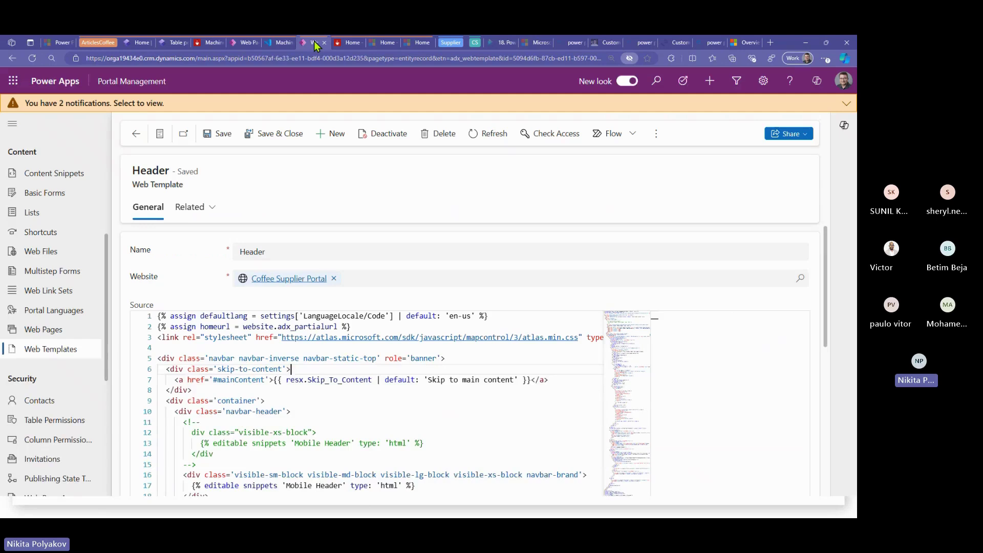
{"action": "scroll", "coordinate": [52, 307], "scroll_direction": "down", "scroll_amount": 4}
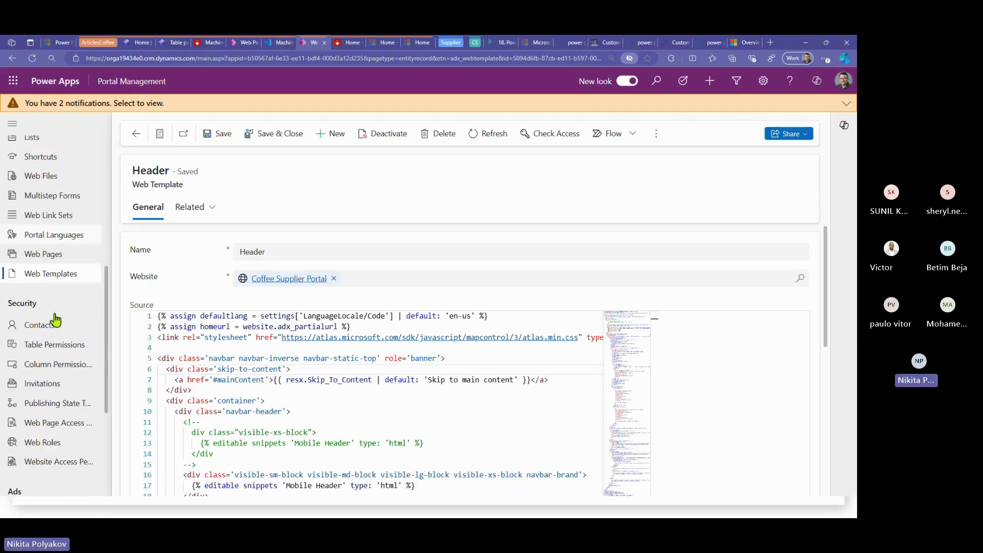
{"action": "scroll", "coordinate": [49, 272], "scroll_direction": "up", "scroll_amount": 5}
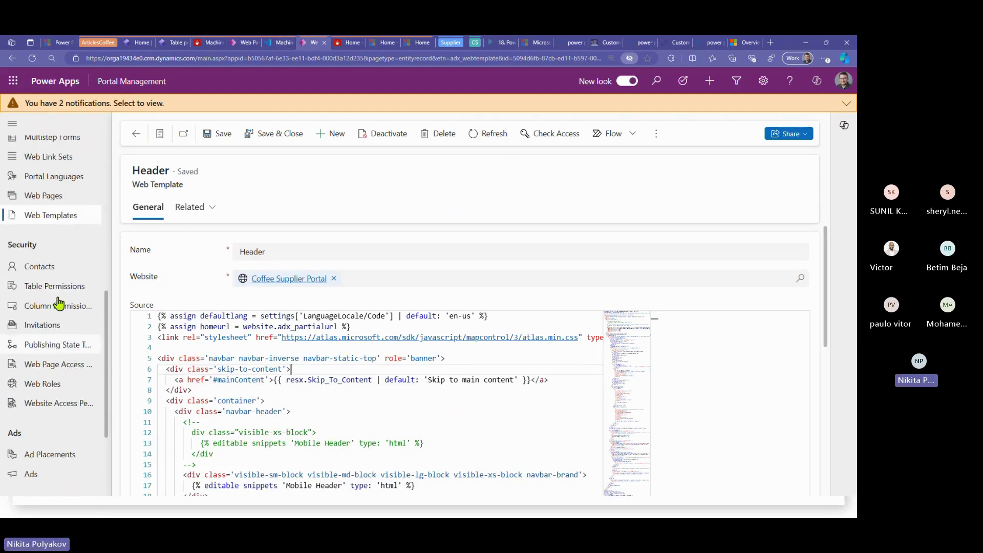
{"action": "scroll", "coordinate": [49, 257], "scroll_direction": "up", "scroll_amount": 3}
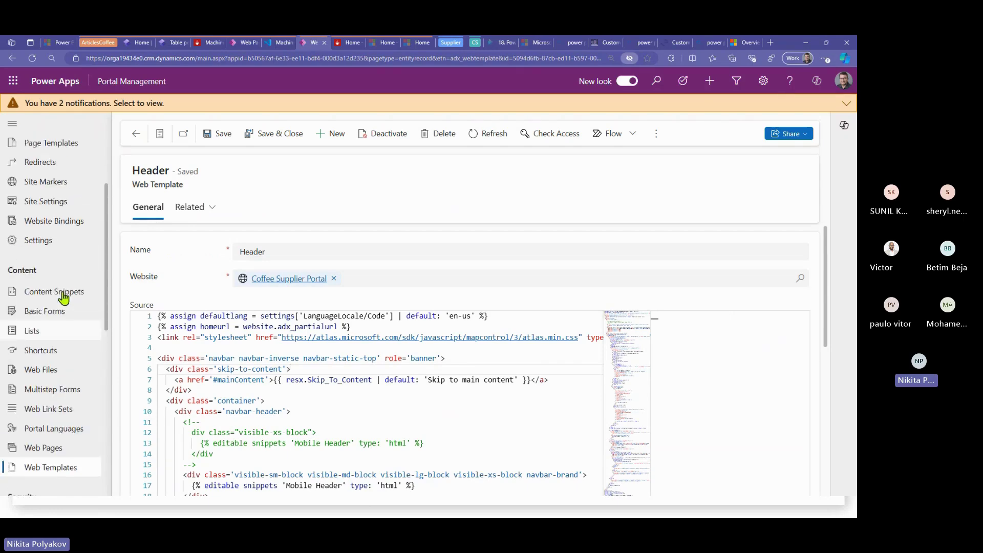
{"action": "left_click", "coordinate": [62, 263]}
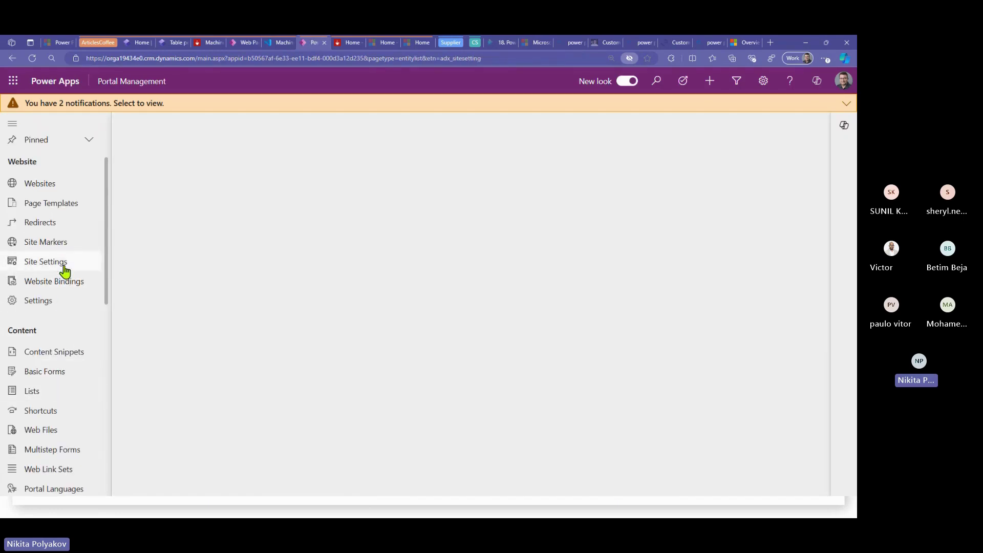
Filter the Active Site Settings by the keyword *web* to find the Web API settings.
{"action": "scroll", "coordinate": [65, 272], "scroll_direction": "down", "scroll_amount": 7}
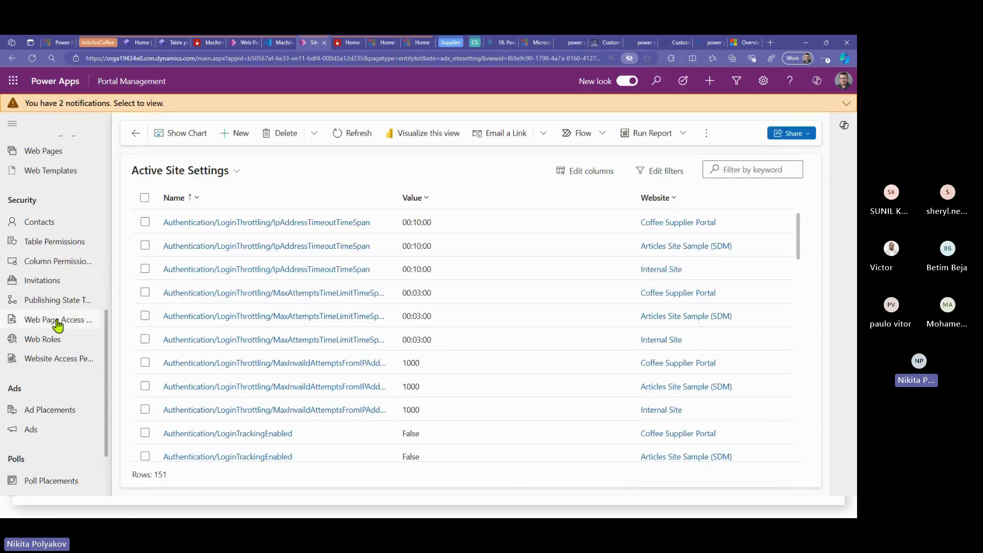
{"action": "scroll", "coordinate": [56, 323], "scroll_direction": "up", "scroll_amount": 4}
{"action": "scroll", "coordinate": [58, 322], "scroll_direction": "up", "scroll_amount": 4}
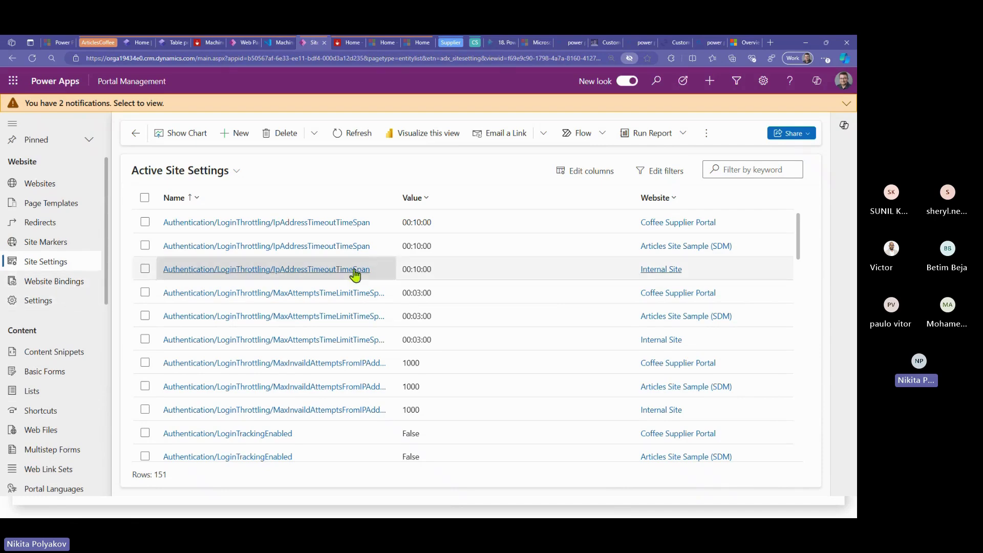
{"action": "scroll", "coordinate": [461, 287], "scroll_direction": "down", "scroll_amount": 10}
{"action": "left_click", "coordinate": [740, 171]}
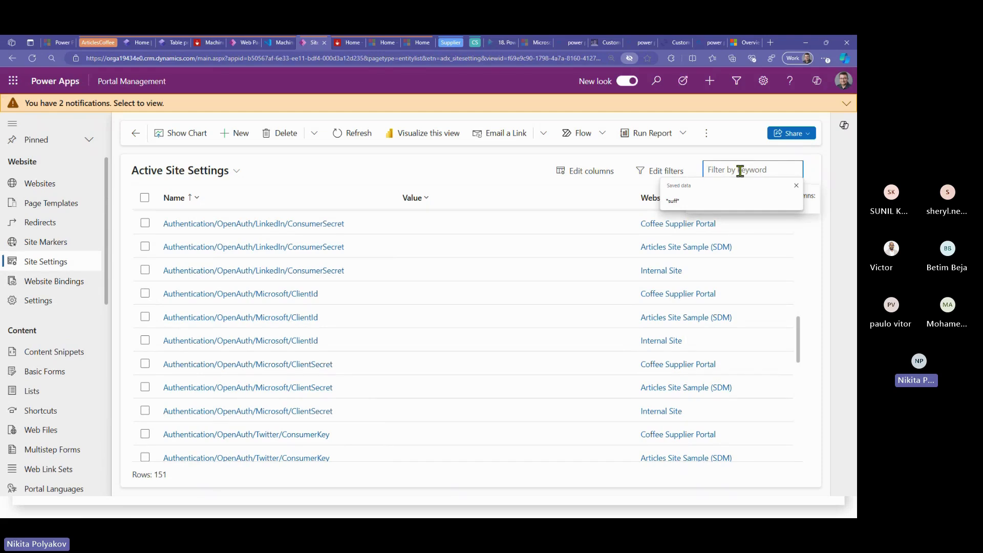
{"action": "type", "text": "*web*"}
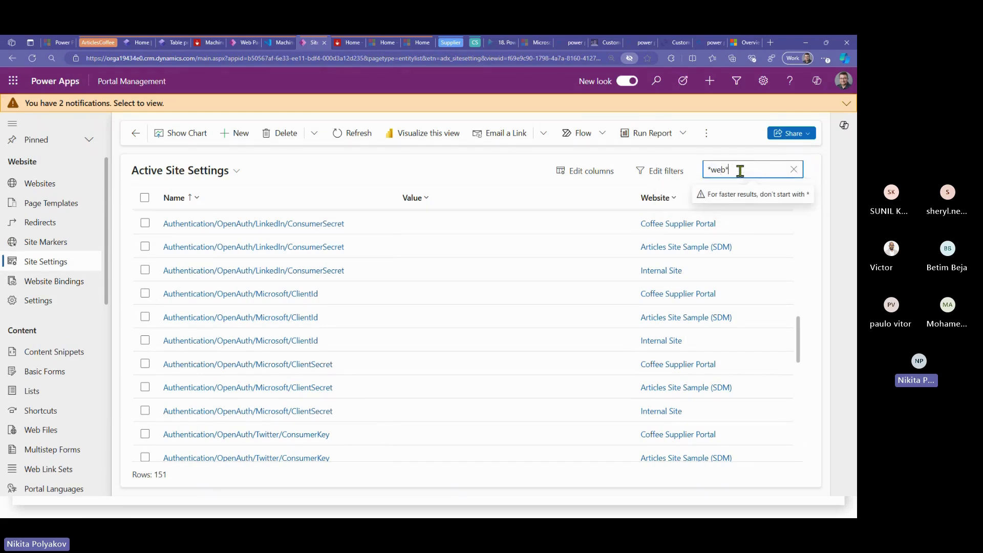
{"action": "key", "text": "Return"}
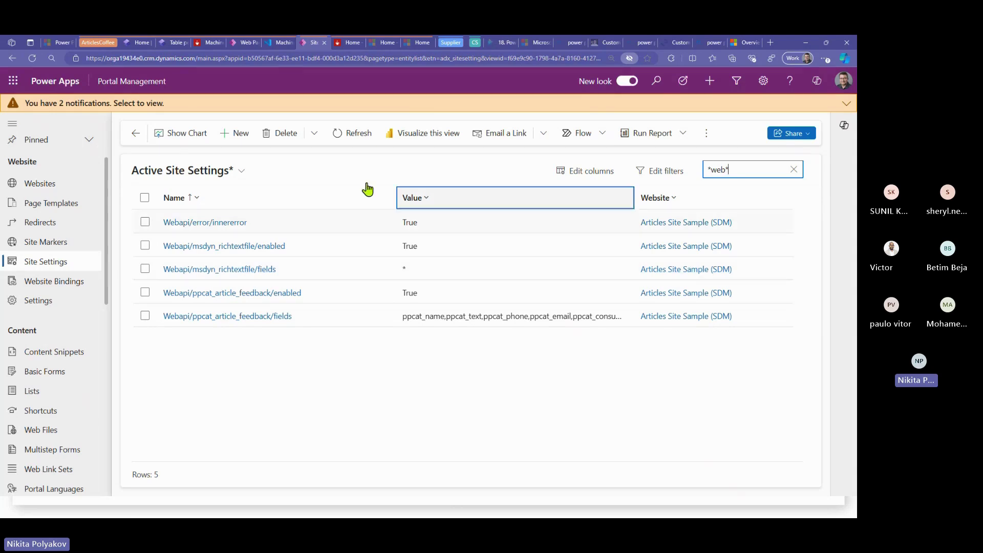
Review the Feedback table's views and forms in the design studio's Data workspace and minimize the browser to return to the slide.
{"action": "left_click", "coordinate": [209, 42]}
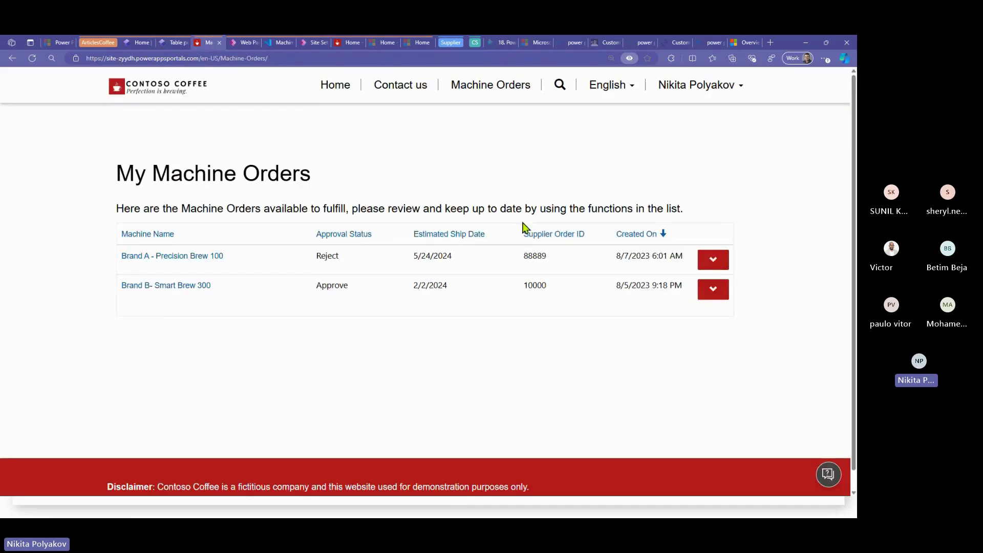
{"action": "left_click", "coordinate": [173, 42]}
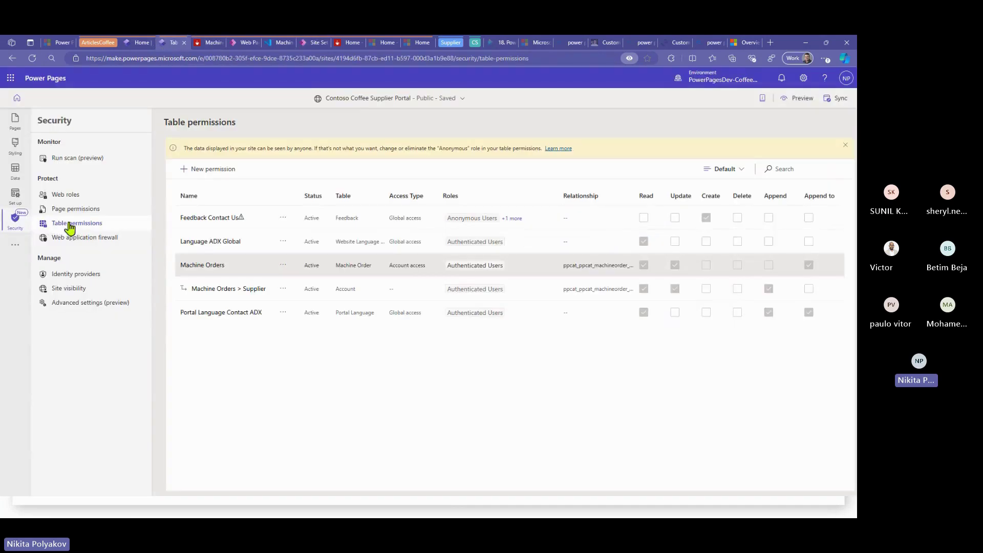
{"action": "left_click", "coordinate": [23, 176]}
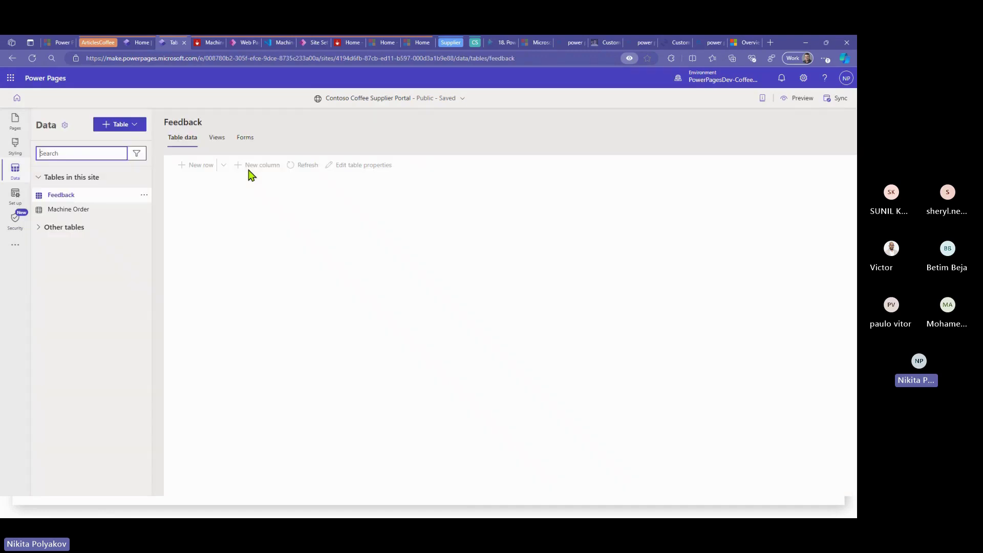
{"action": "left_click", "coordinate": [230, 140]}
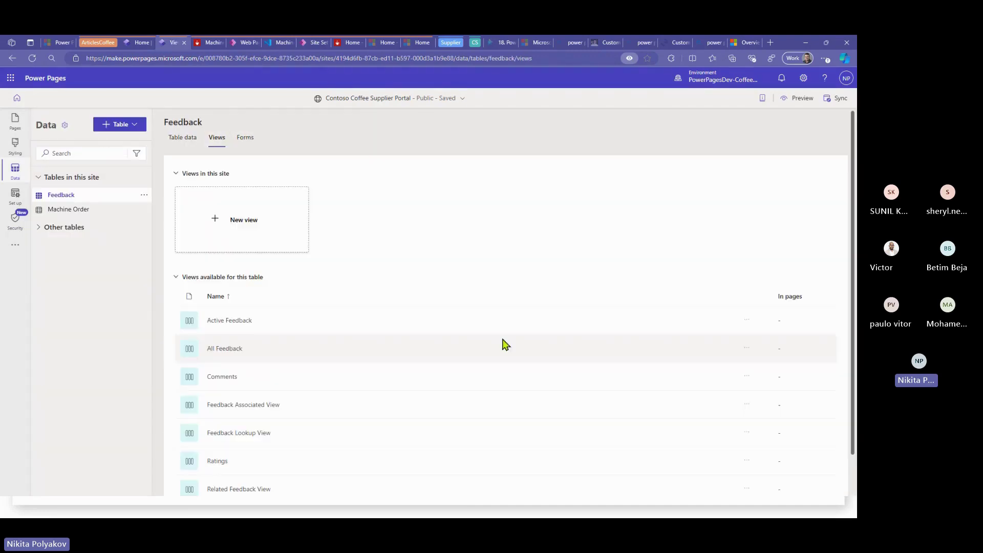
{"action": "scroll", "coordinate": [251, 397], "scroll_direction": "down", "scroll_amount": 1}
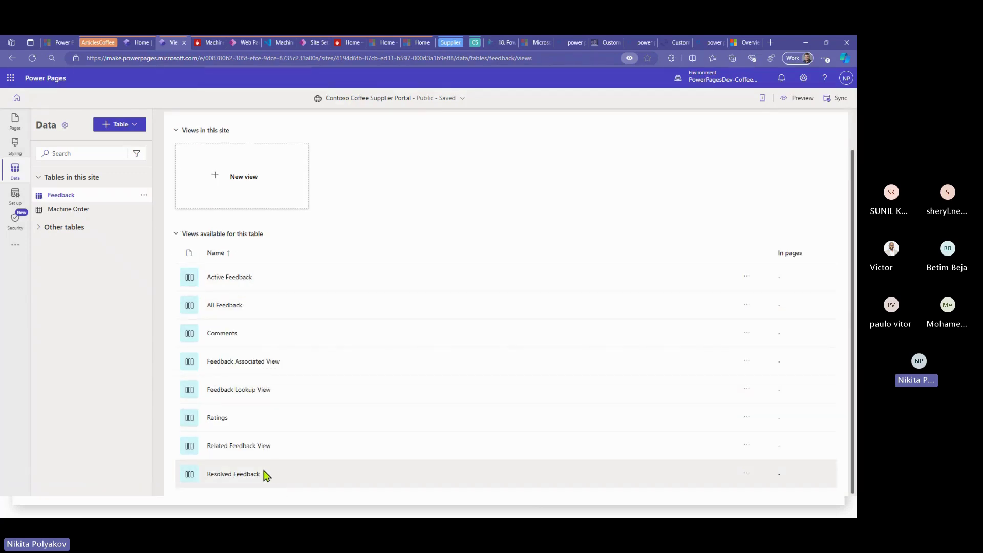
{"action": "scroll", "coordinate": [269, 473], "scroll_direction": "up", "scroll_amount": 1}
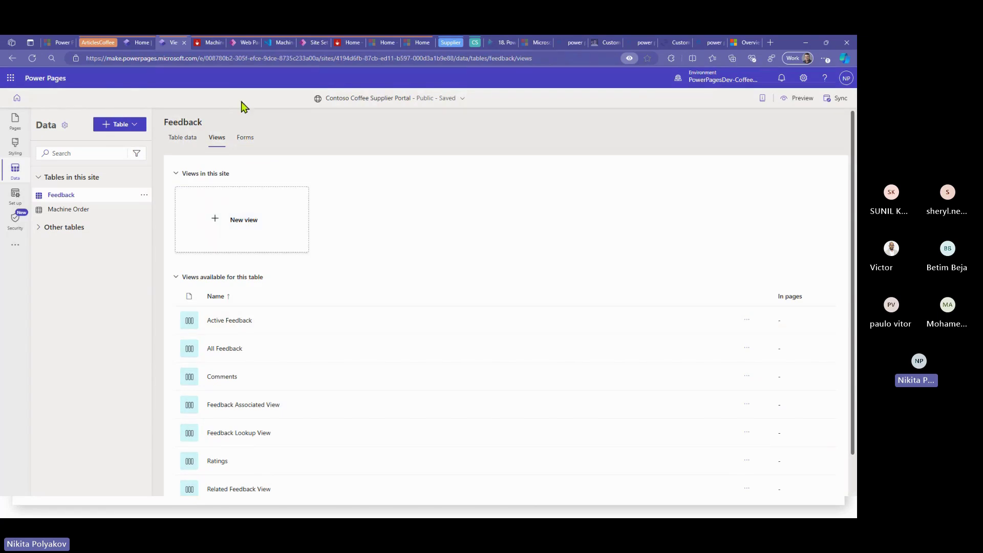
{"action": "left_click", "coordinate": [251, 142]}
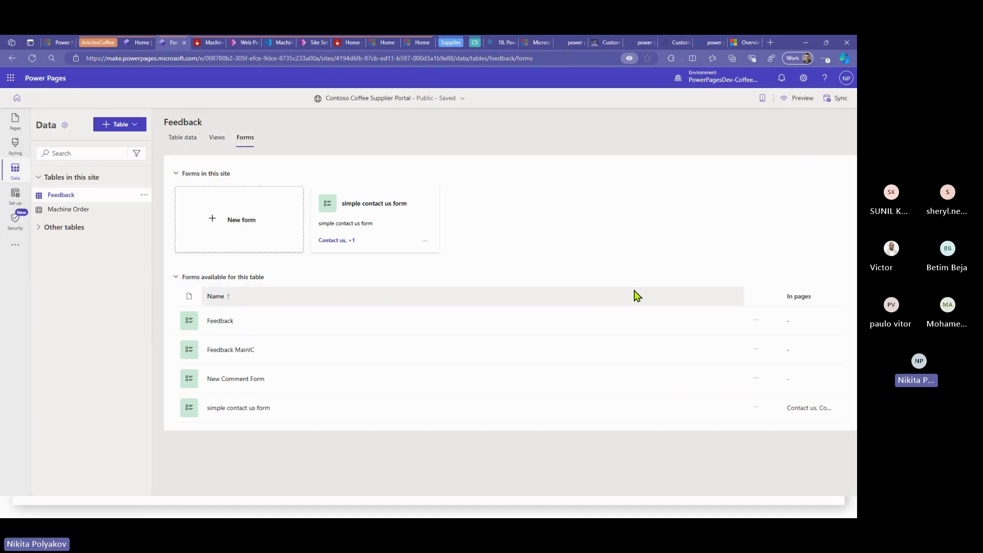
{"action": "left_click", "coordinate": [806, 42]}
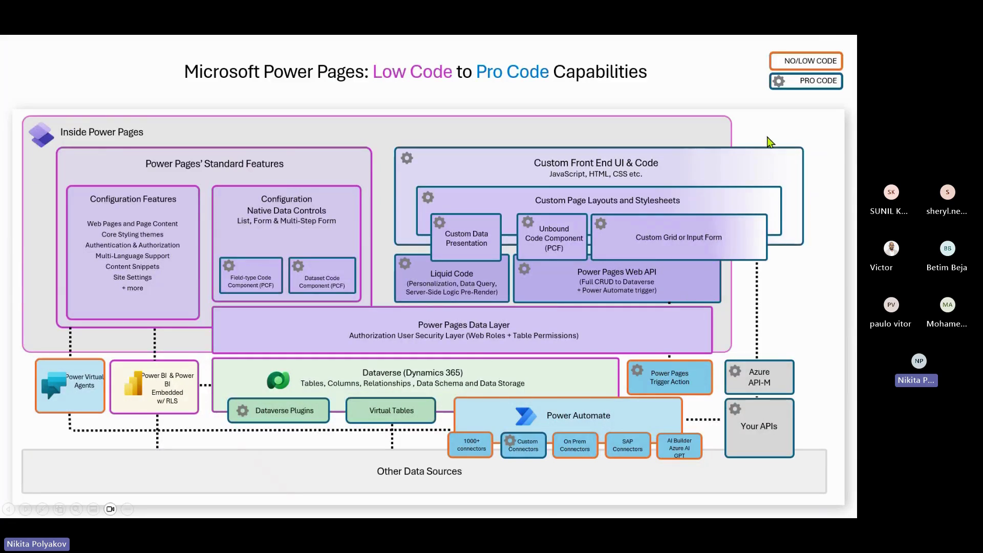
Revisit the filtered Web API site settings in the browser and search the web for "power page web pia column permission".
{"action": "key", "text": "alt+Tab"}
{"action": "left_click", "coordinate": [314, 43]}
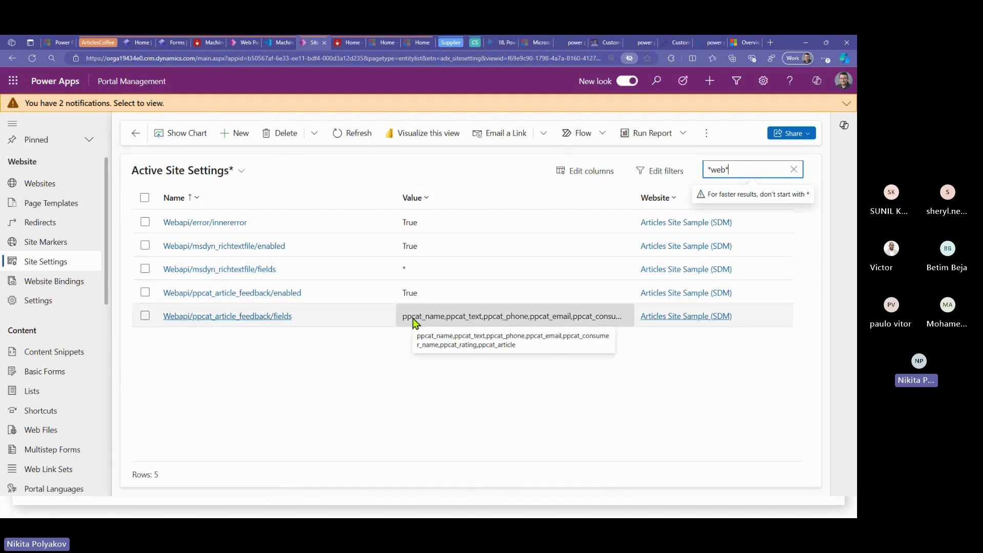
{"action": "left_click", "coordinate": [741, 46]}
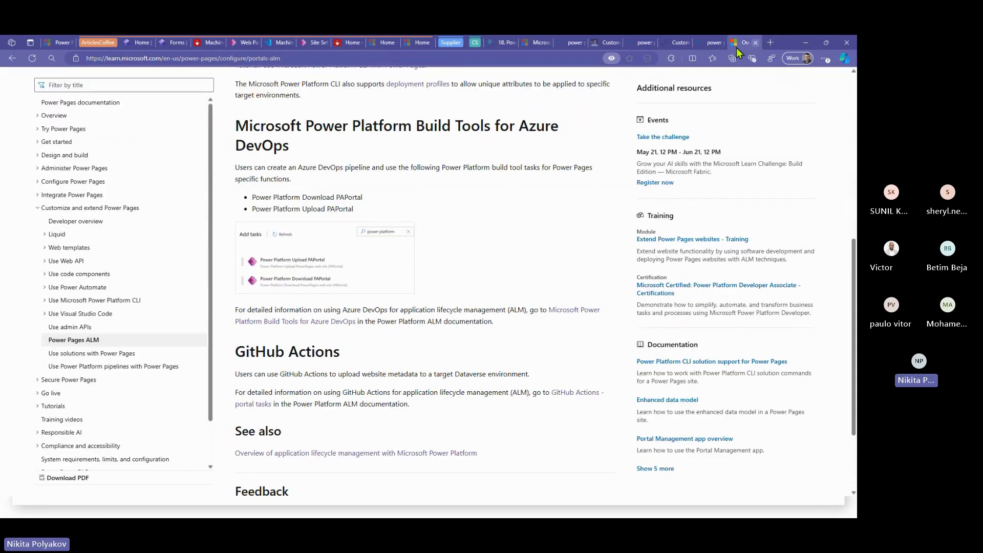
{"action": "left_click", "coordinate": [545, 56]}
{"action": "type", "text": "power "}
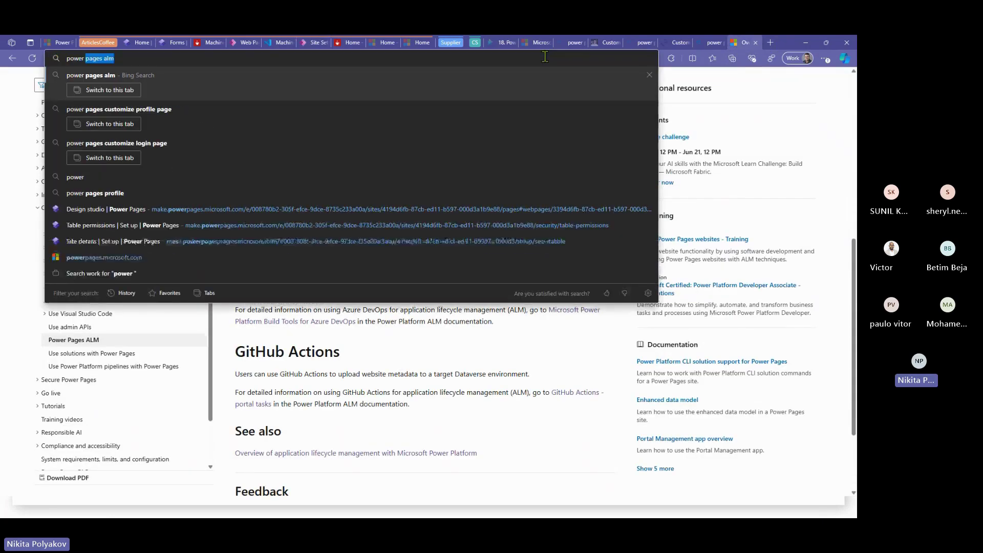
{"action": "type", "text": "page web pia column permission"}
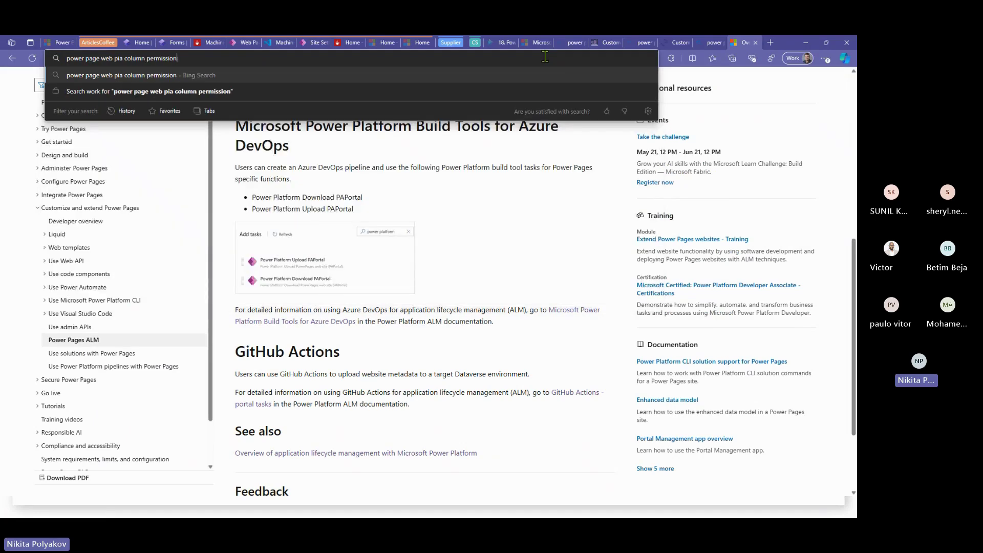
{"action": "key", "text": "Return"}
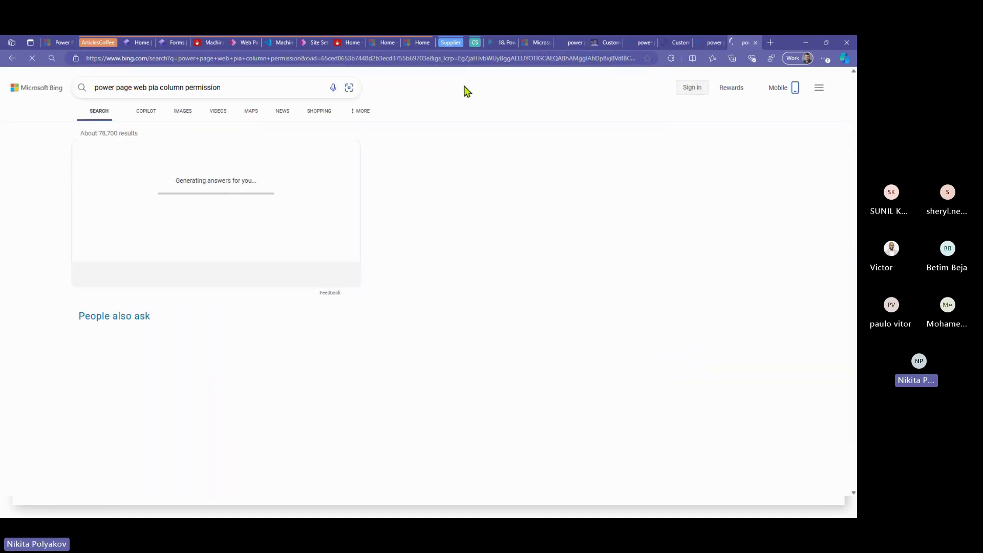
Open the Microsoft Learn article "Set column permissions" from the search results and close the Copilot sidebar.
{"action": "scroll", "coordinate": [123, 436], "scroll_direction": "down", "scroll_amount": 1}
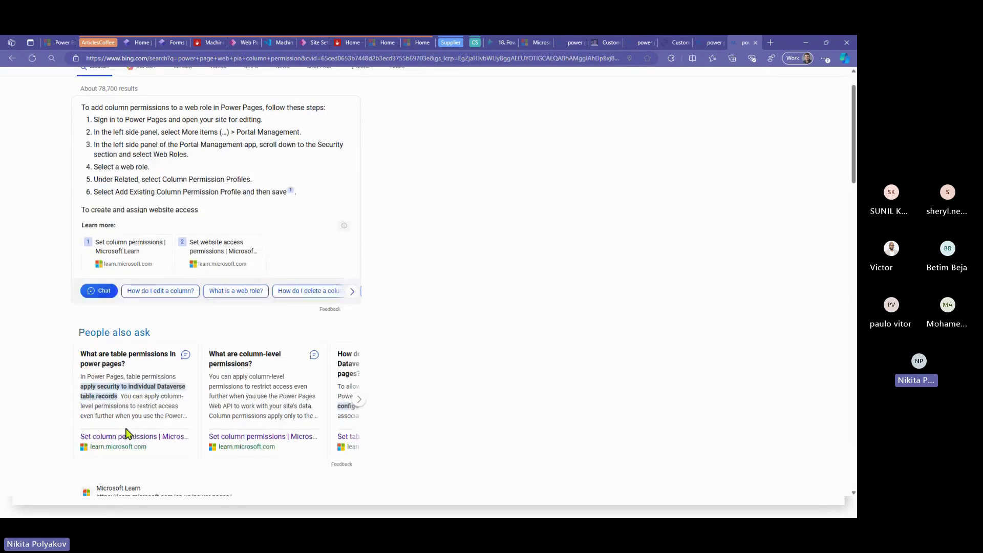
{"action": "left_click", "coordinate": [131, 436]}
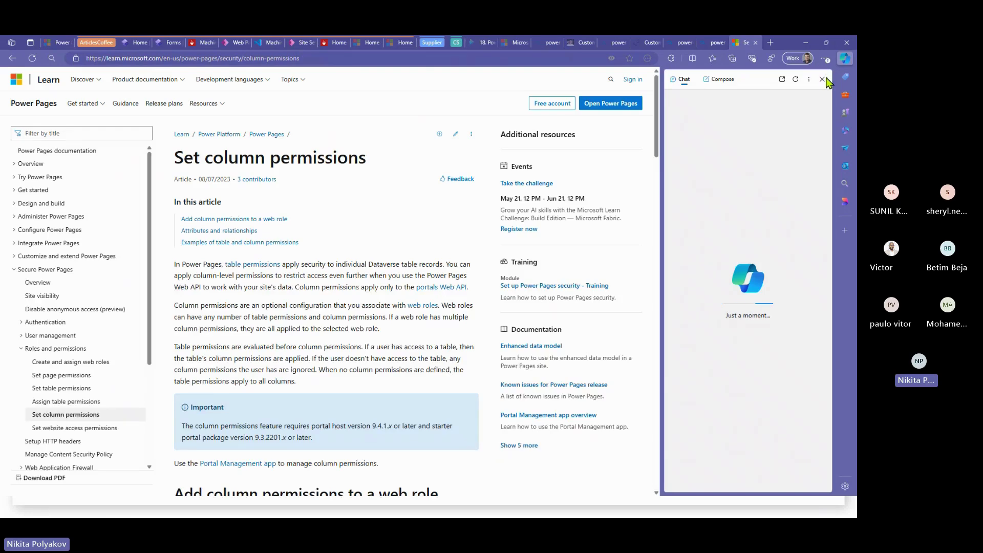
{"action": "left_click", "coordinate": [823, 79]}
Examine the article's table of table and column permission examples and minimize the browser to return to the capabilities slide.
{"action": "scroll", "coordinate": [486, 236], "scroll_direction": "down", "scroll_amount": 15}
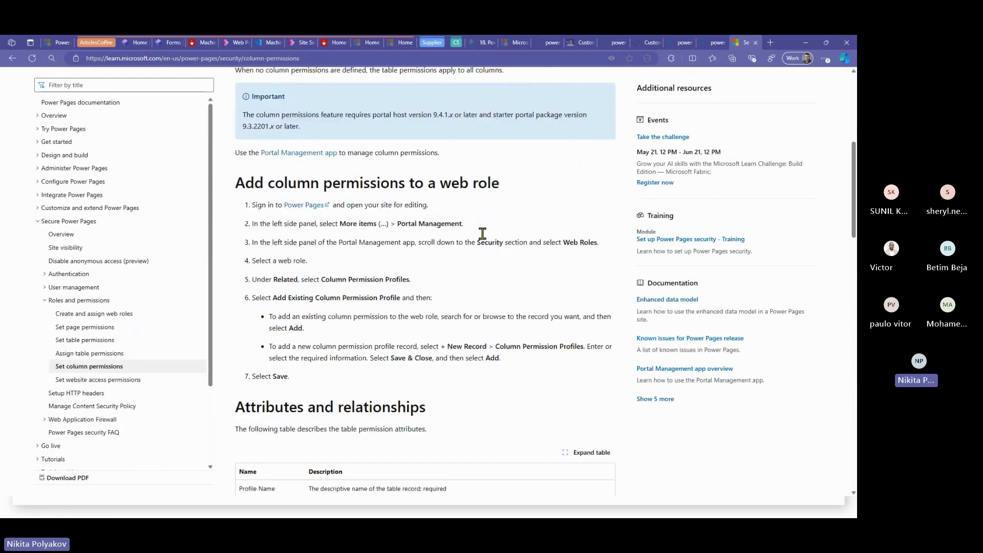
{"action": "scroll", "coordinate": [489, 264], "scroll_direction": "up", "scroll_amount": 1}
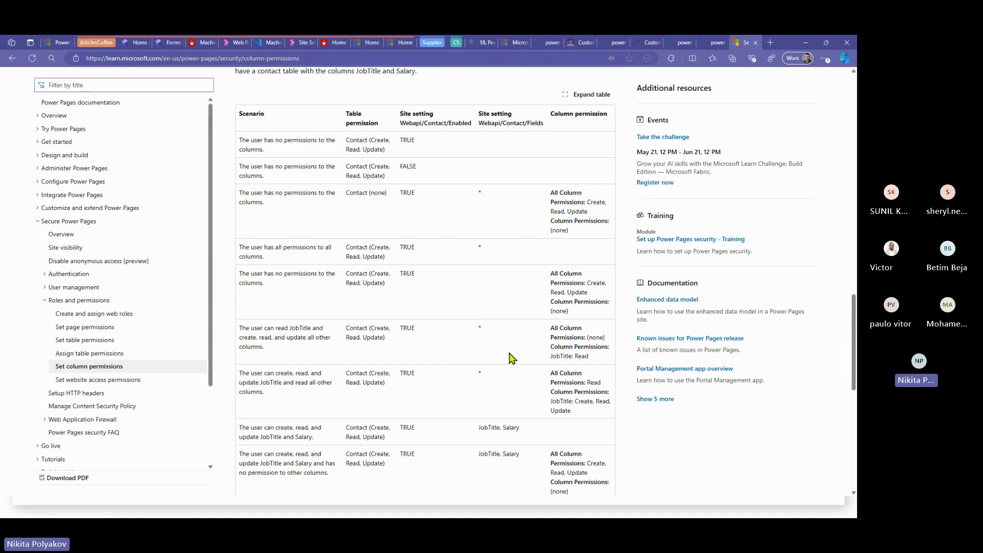
{"action": "scroll", "coordinate": [465, 238], "scroll_direction": "down", "scroll_amount": 3}
{"action": "scroll", "coordinate": [466, 243], "scroll_direction": "down", "scroll_amount": 2}
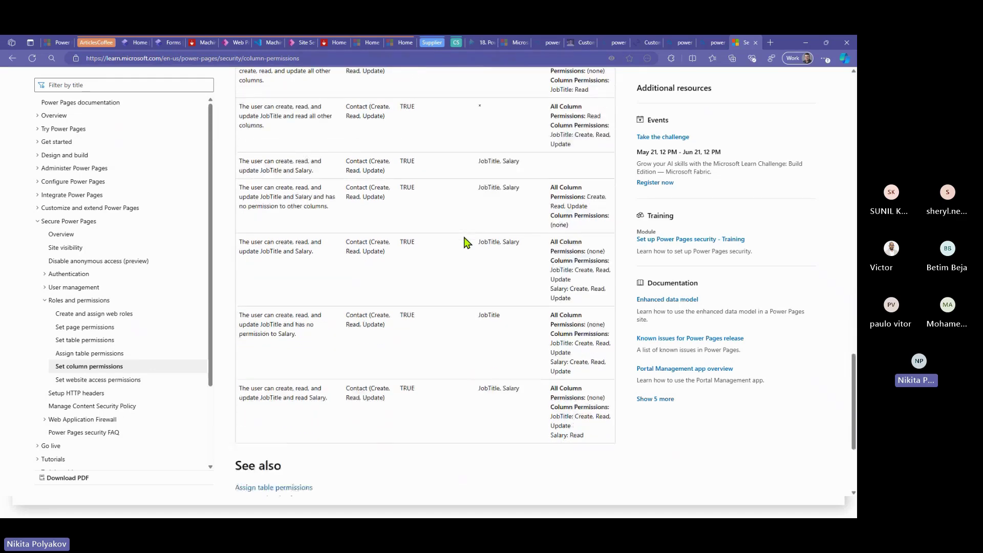
{"action": "scroll", "coordinate": [466, 242], "scroll_direction": "up", "scroll_amount": 1}
{"action": "scroll", "coordinate": [464, 315], "scroll_direction": "up", "scroll_amount": 6}
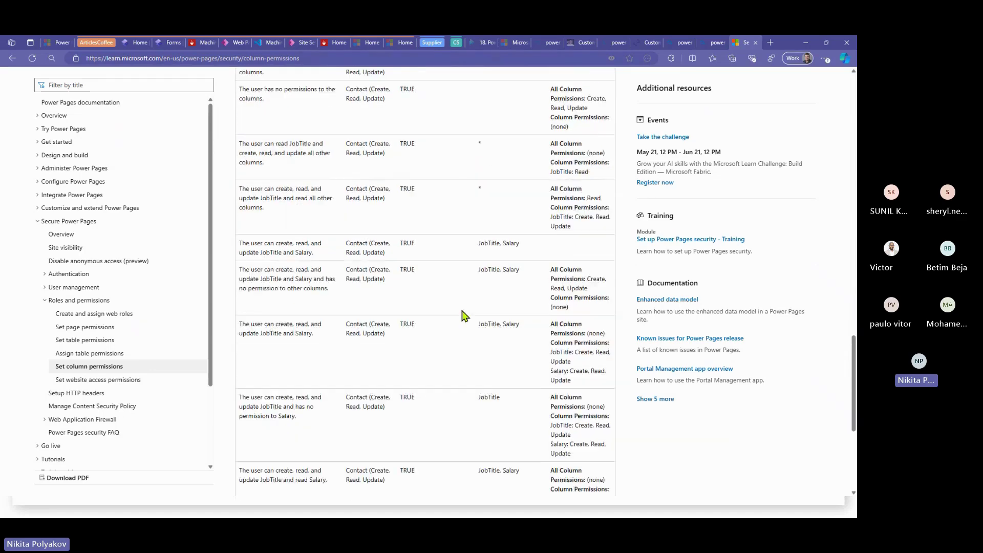
{"action": "scroll", "coordinate": [450, 376], "scroll_direction": "up", "scroll_amount": 15}
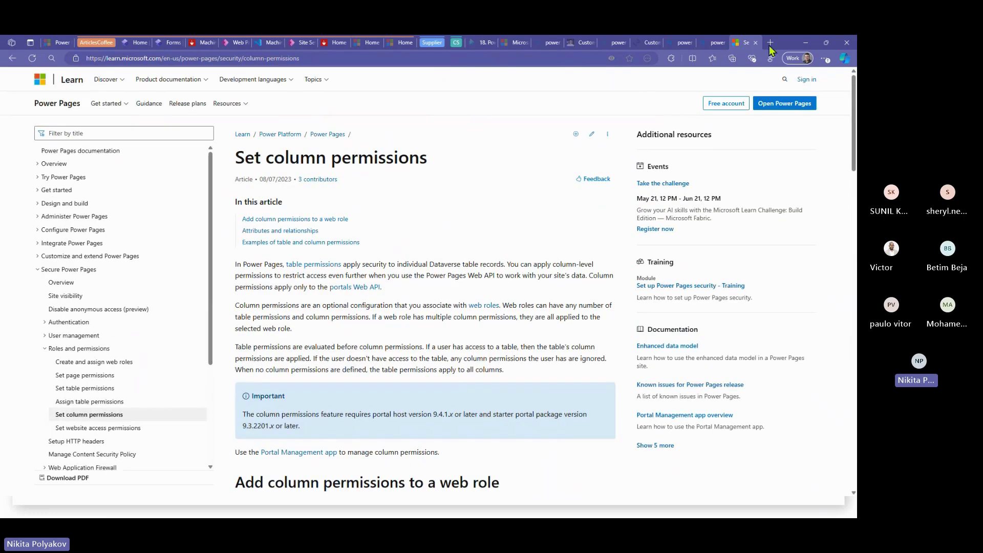
{"action": "left_click", "coordinate": [811, 43]}
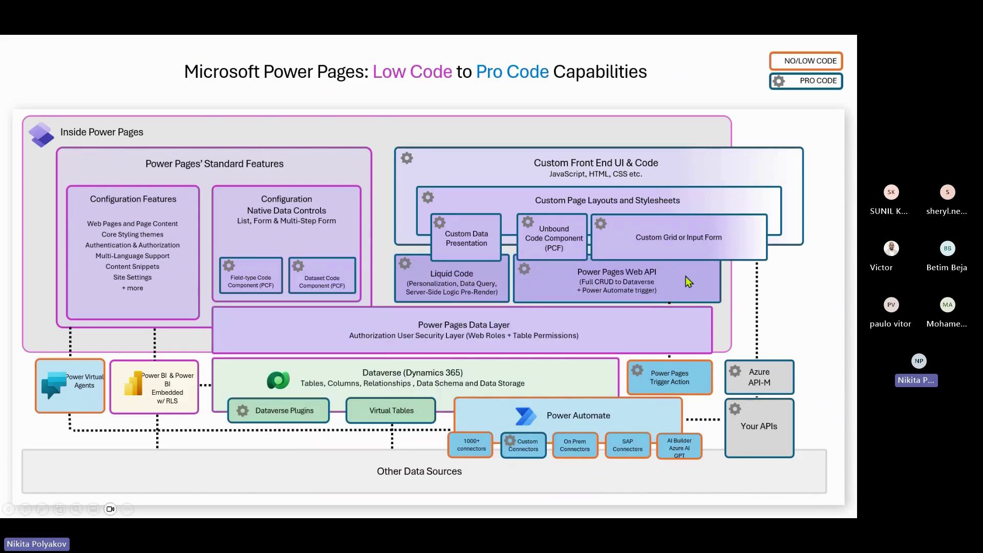